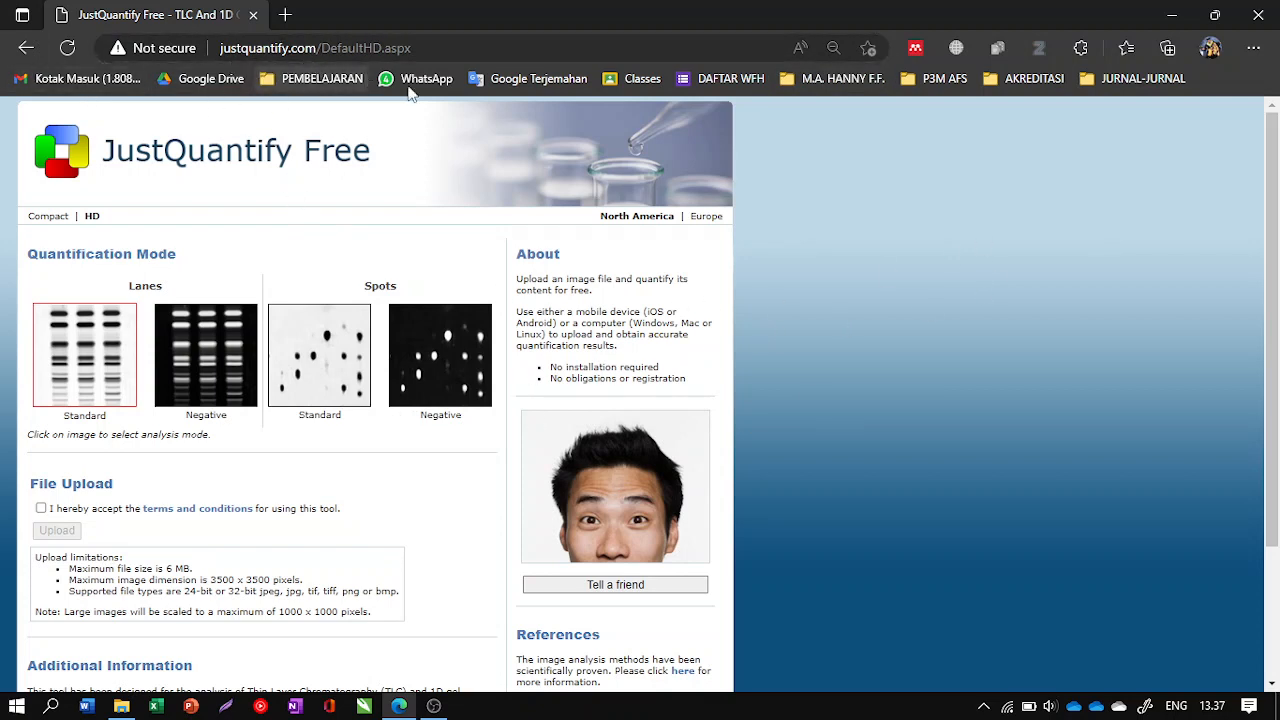
Step: Look over the quantification modes and upload limitations, and accept the terms and conditions for using the tool
scroll(580, 250, "down", 3)
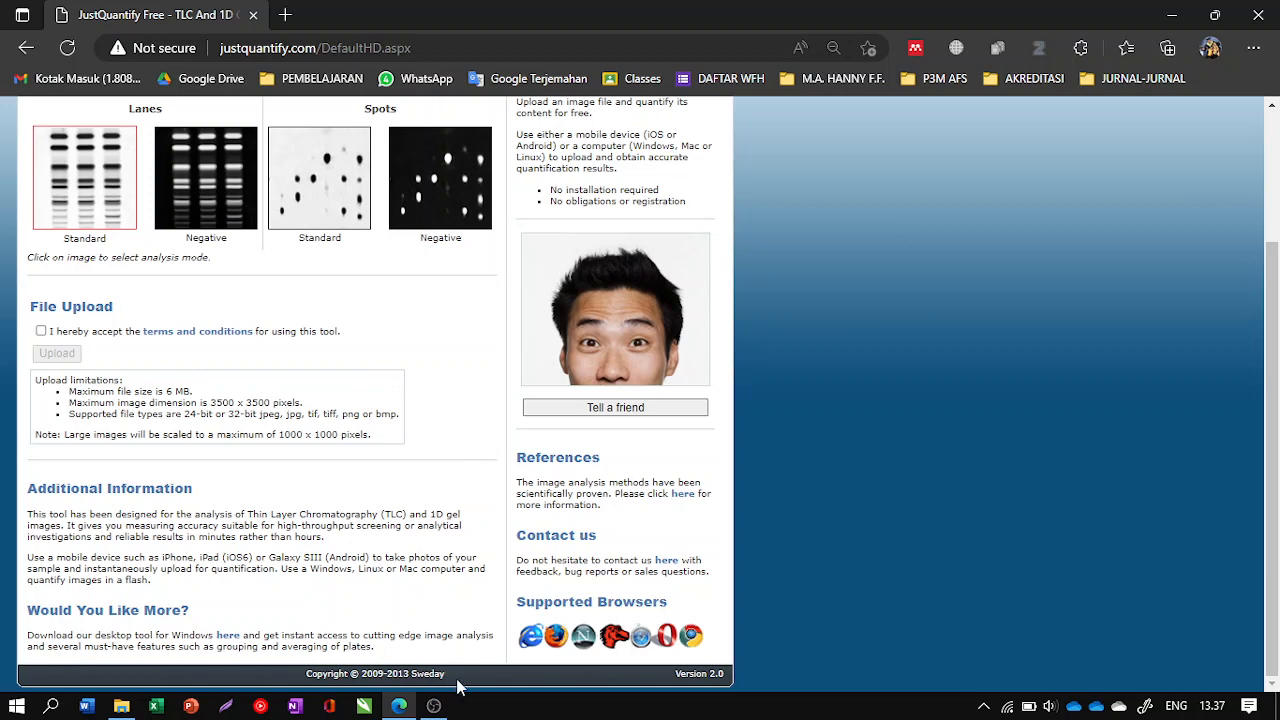
scroll(418, 665, "up", 3)
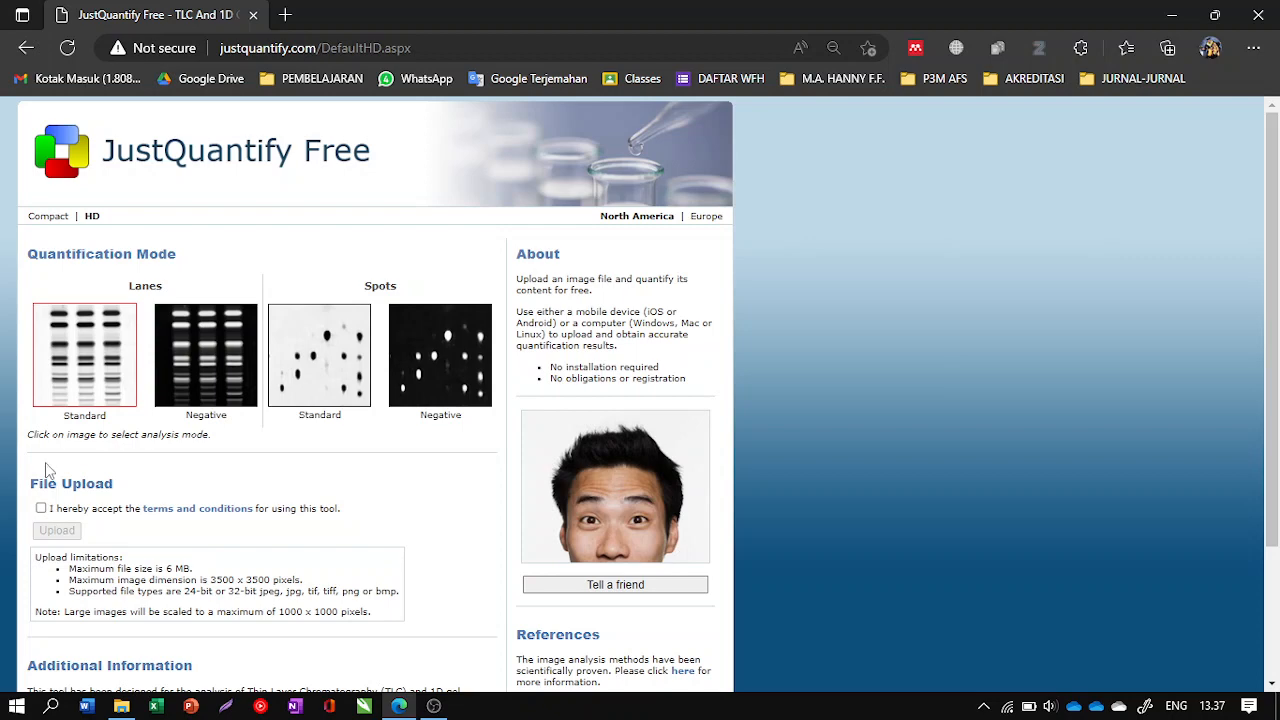
scroll(40, 467, "down", 1)
scroll(221, 217, "up", 1)
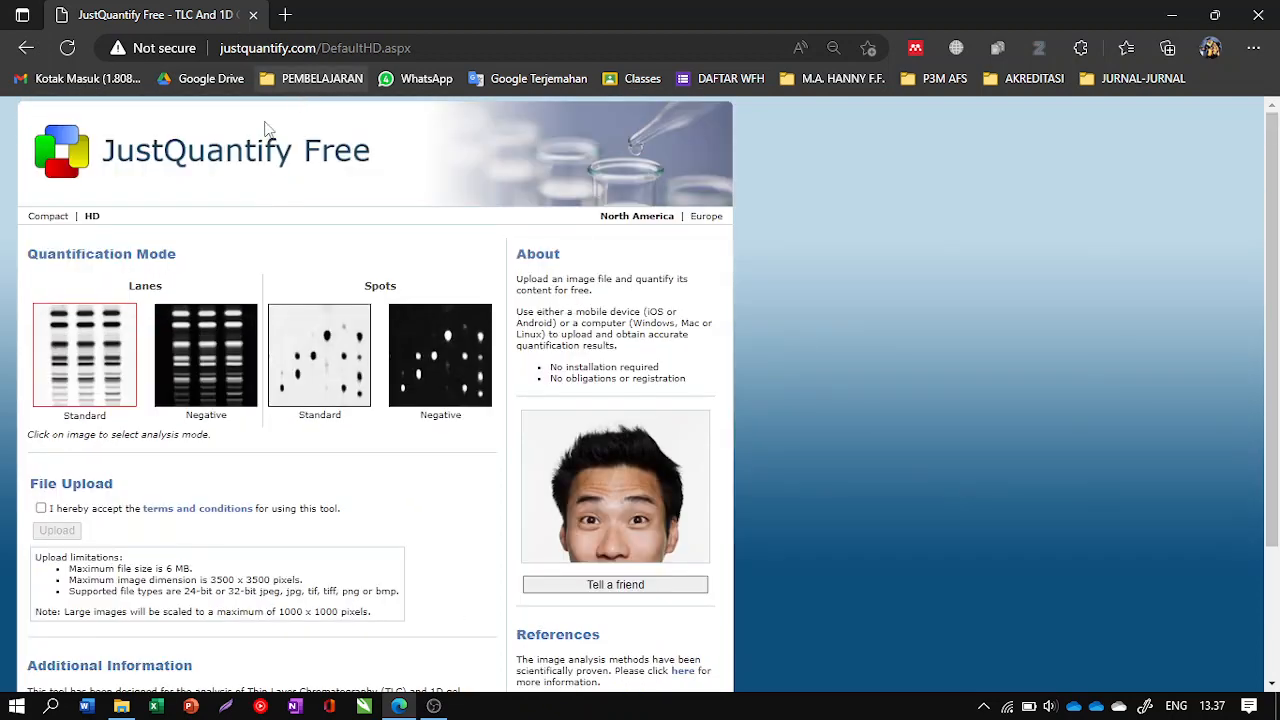
scroll(105, 415, "down", 1)
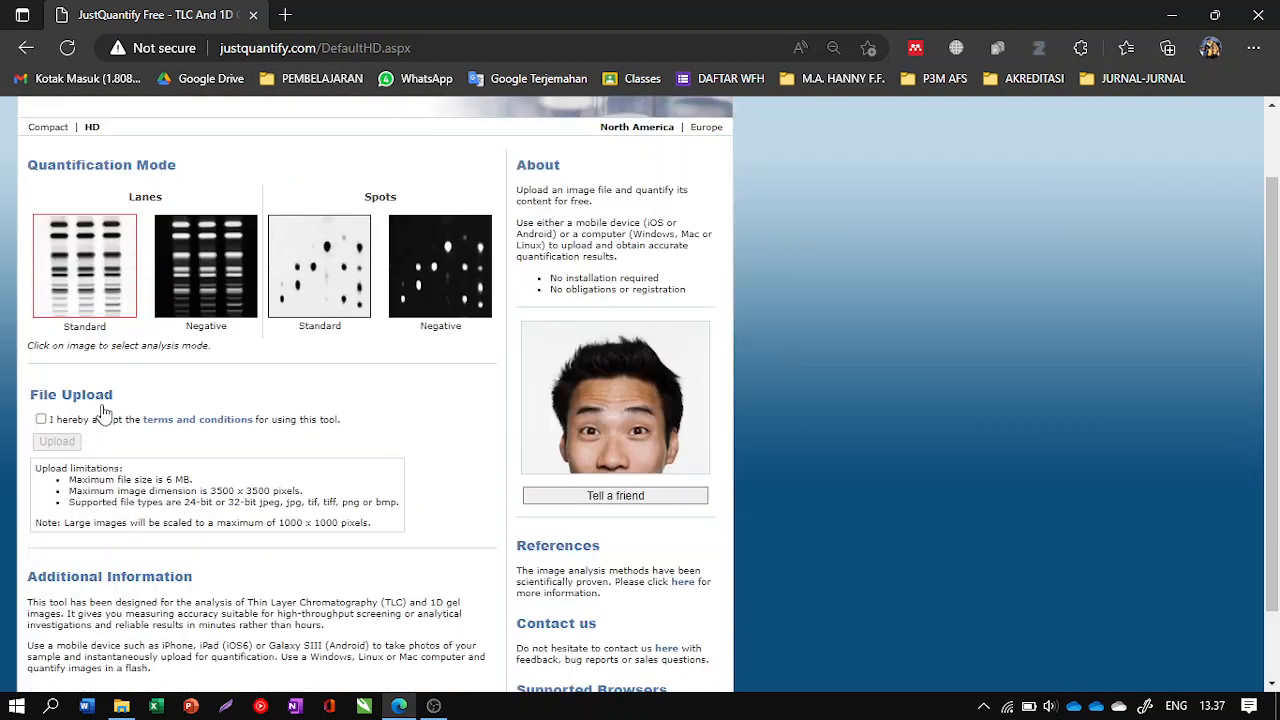
left_click(41, 420)
left_click(57, 445)
left_click(57, 443)
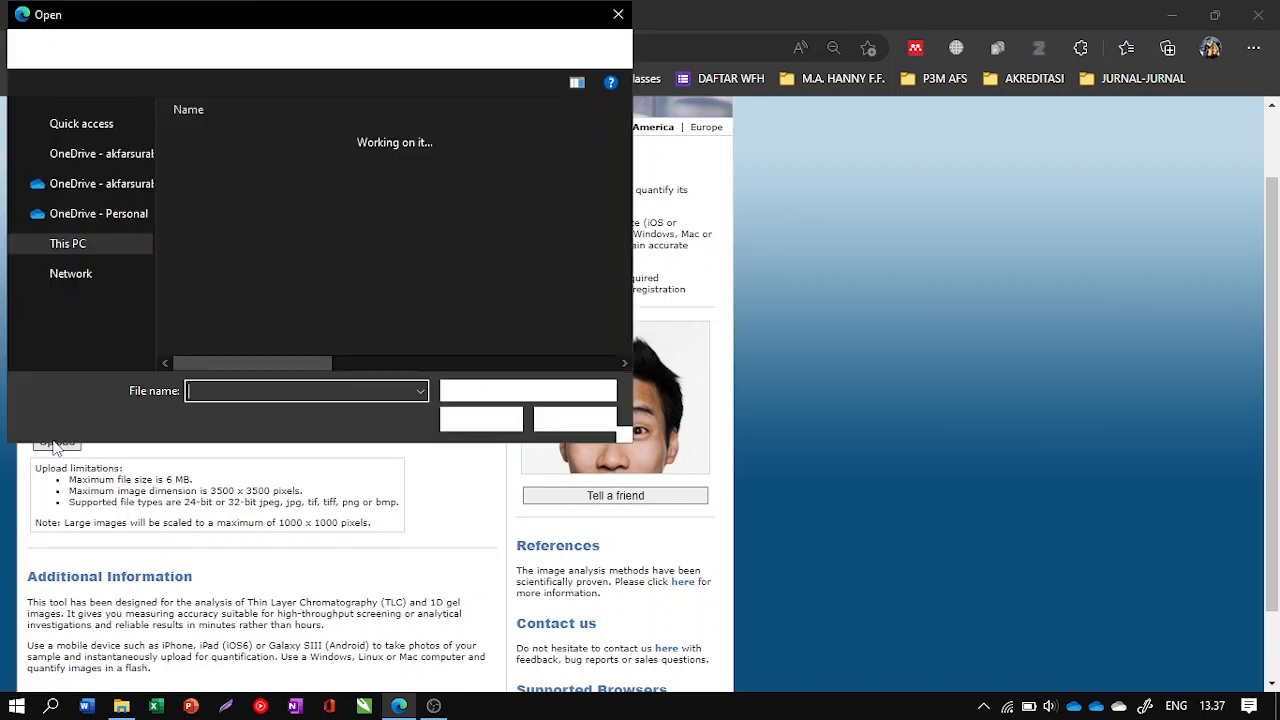
left_click(617, 14)
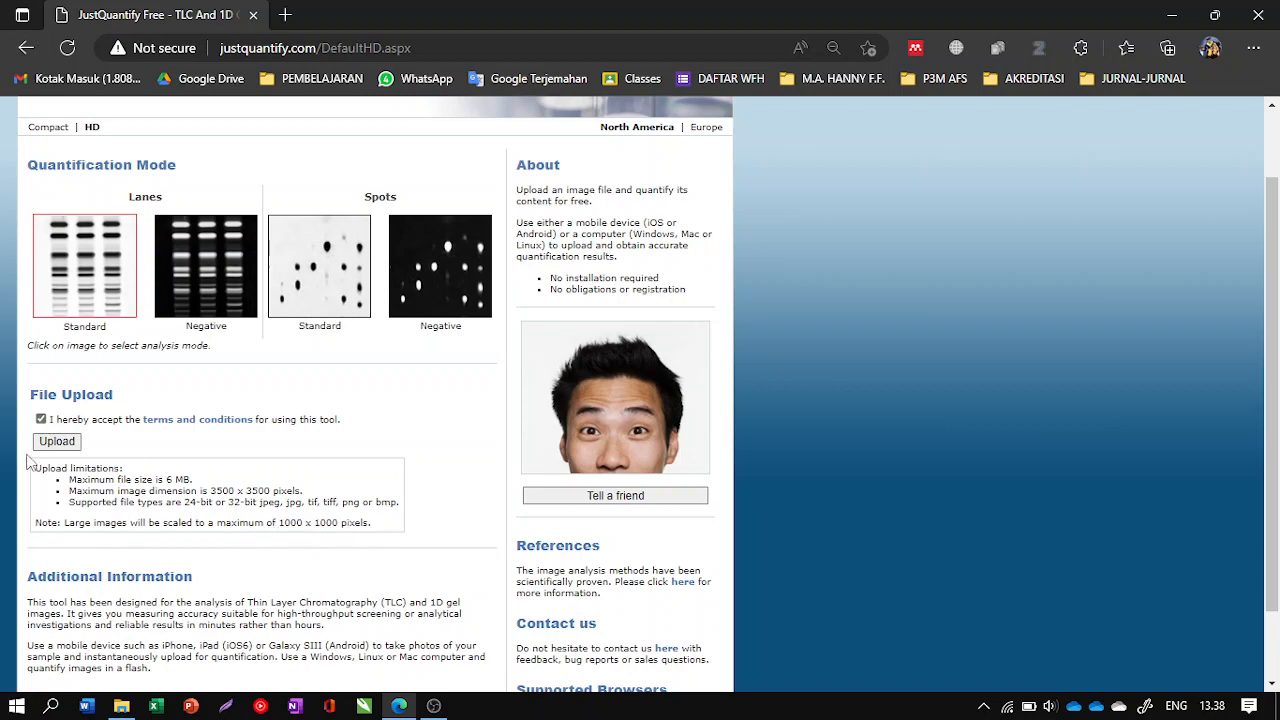
Step: Upload the TLC plate image "WhatsApp Image 2022-10-18 at 10.14.59.jpeg" for standard lane analysis
left_click(58, 444)
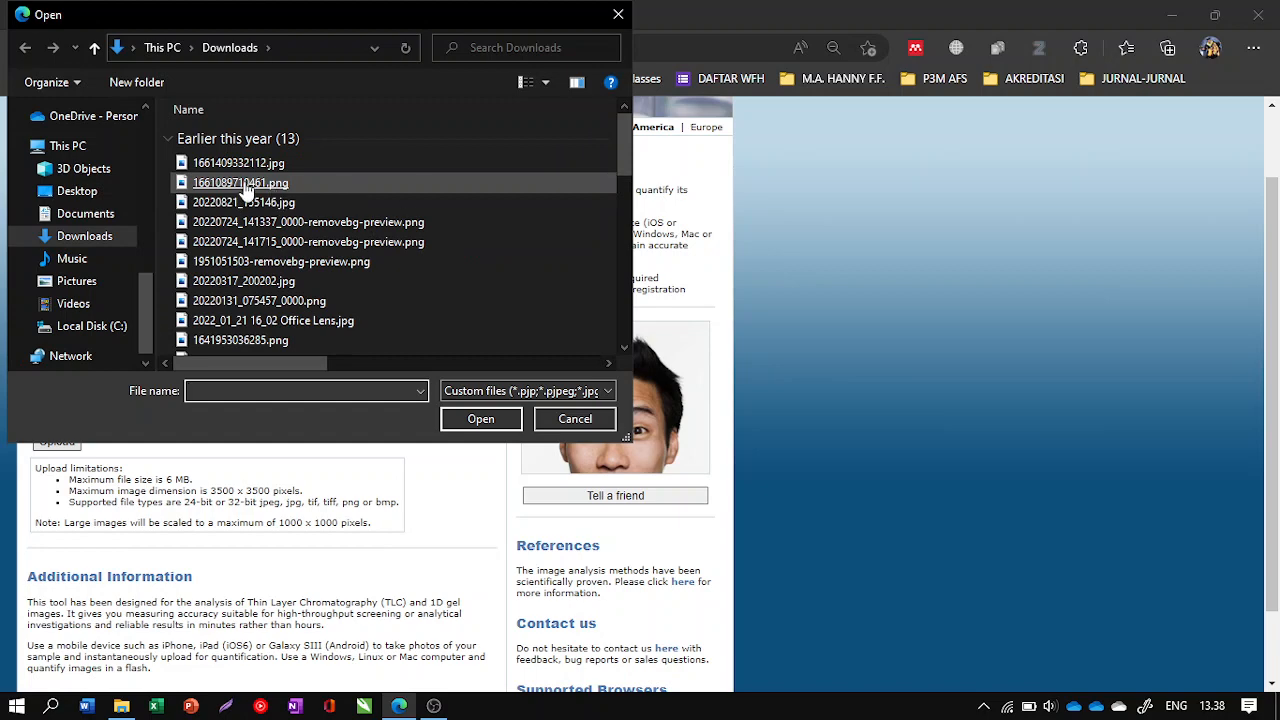
scroll(285, 215, "down", 5)
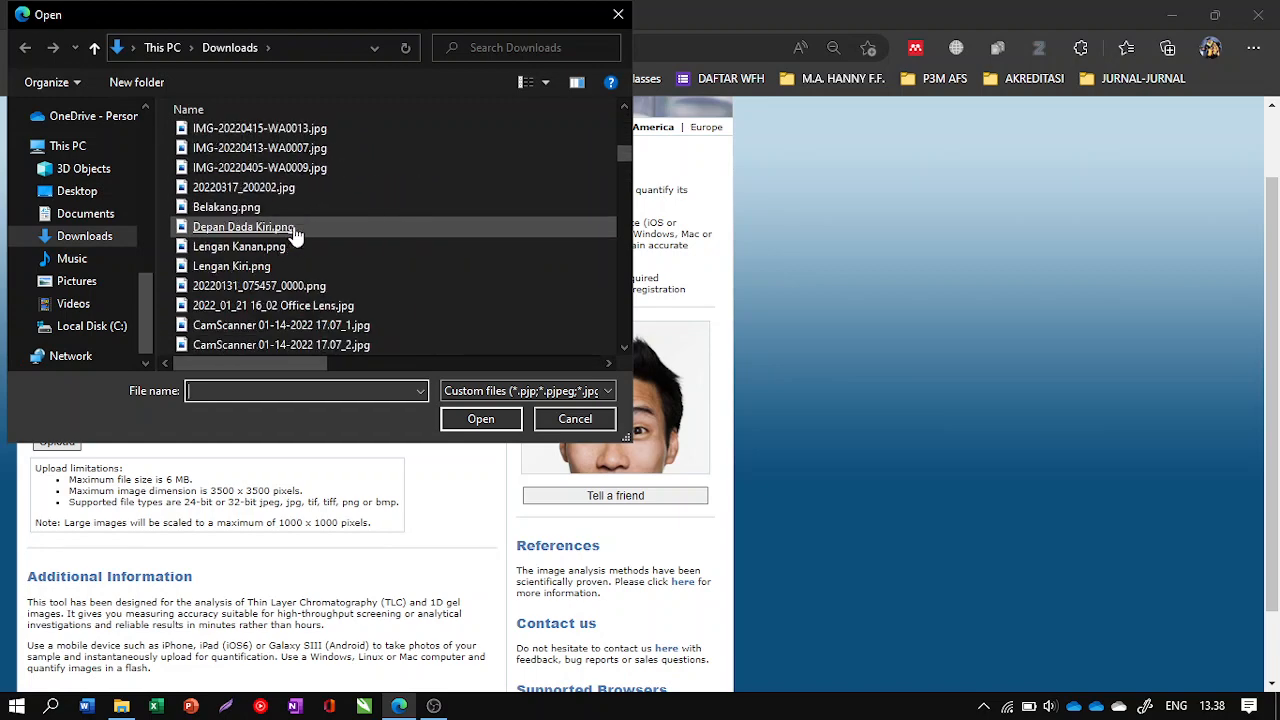
scroll(300, 230, "down", 5)
scroll(295, 238, "up", 4)
scroll(290, 235, "down", 5)
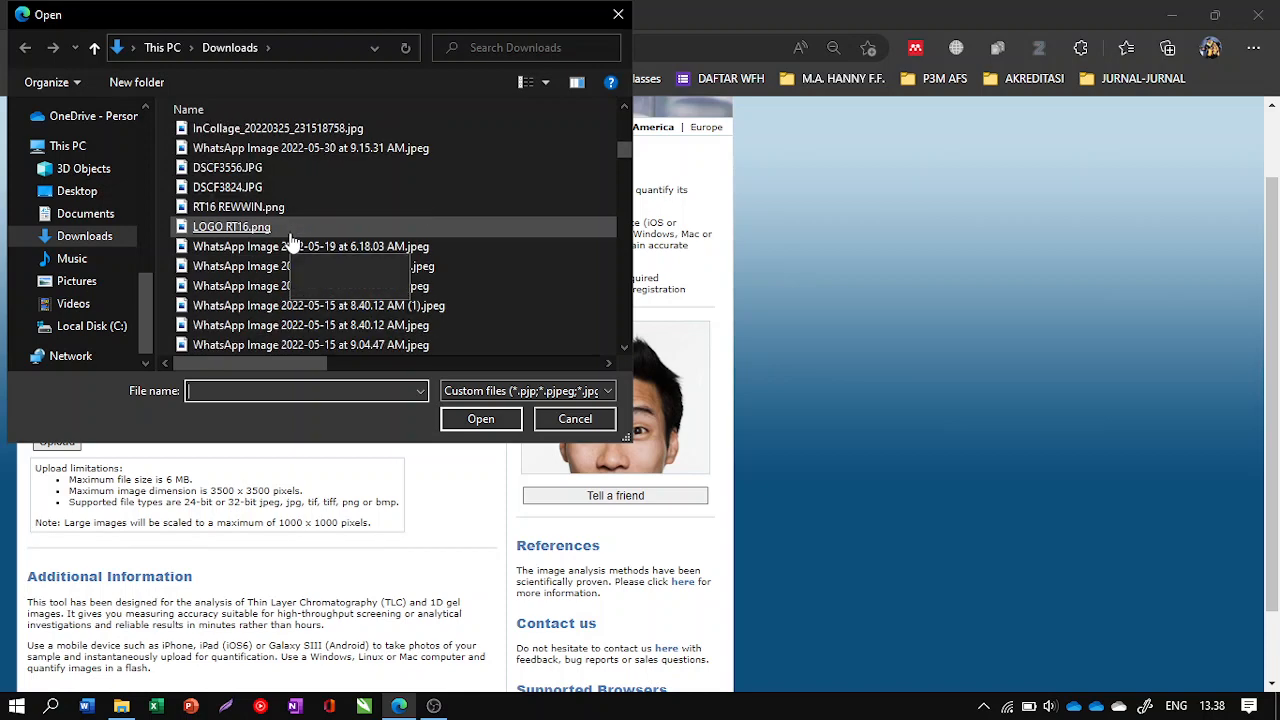
scroll(337, 260, "down", 1)
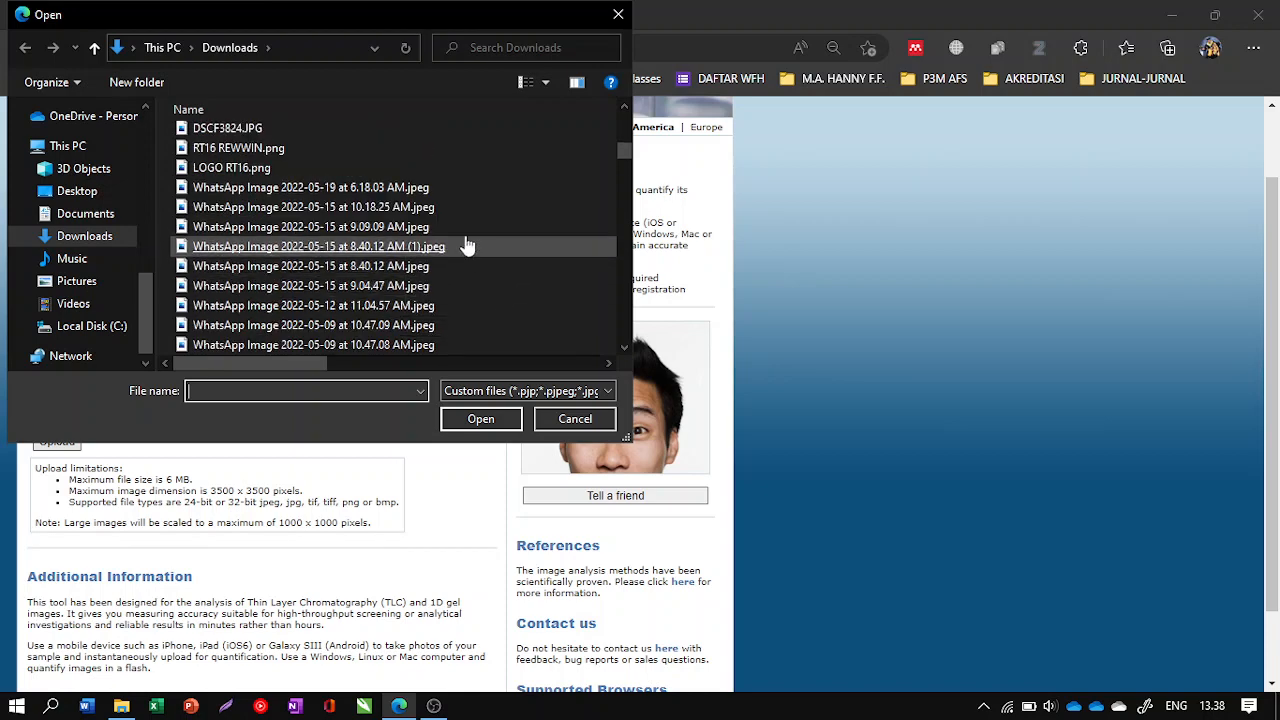
scroll(410, 215, "up", 4)
scroll(440, 238, "up", 10)
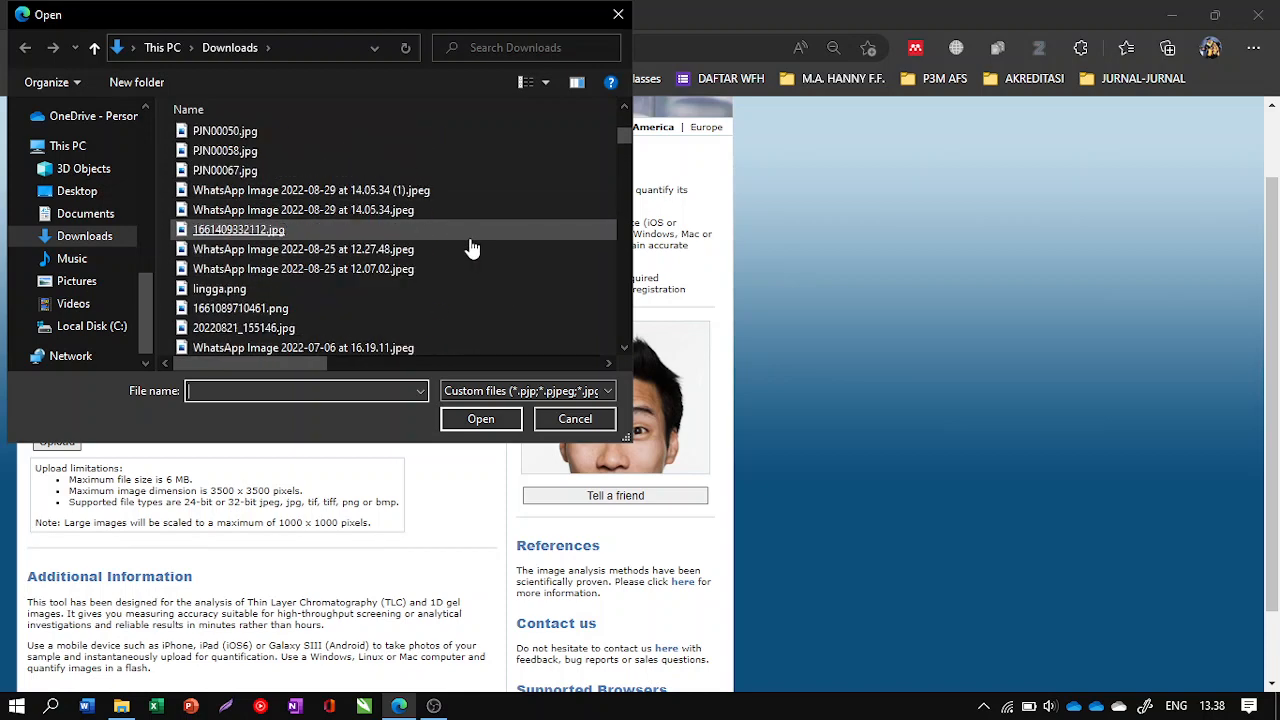
left_click(549, 82)
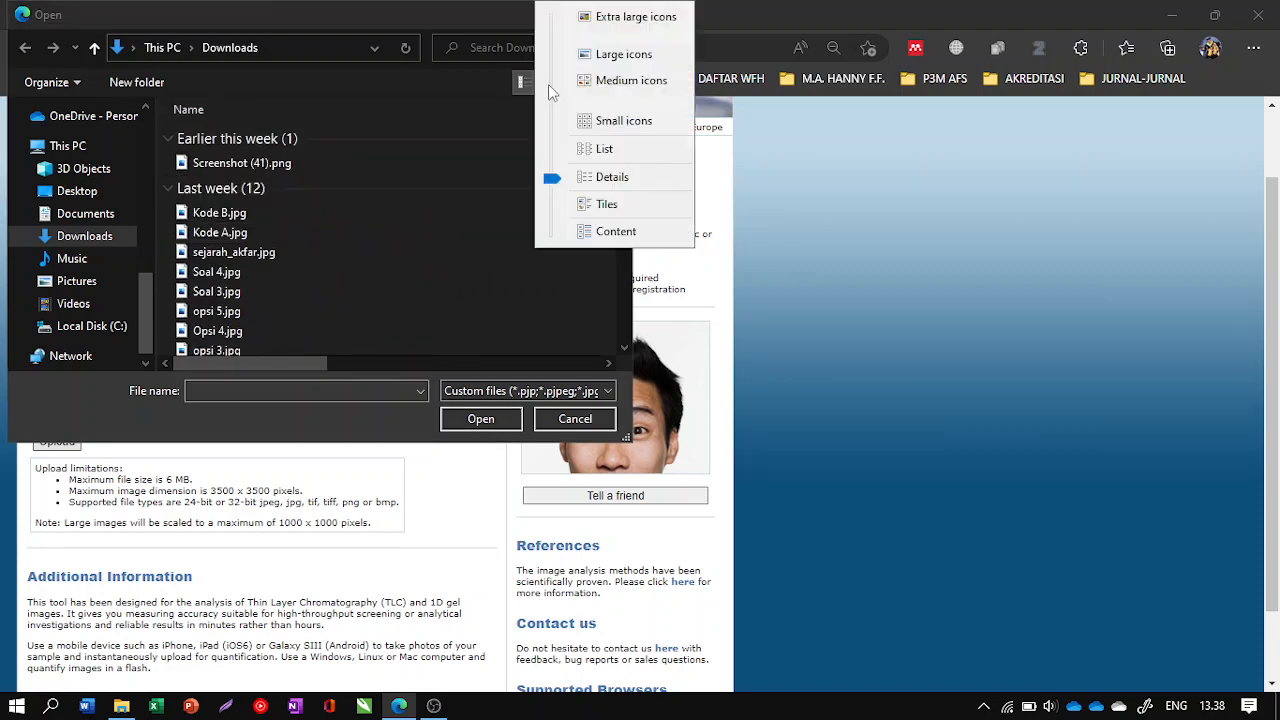
scroll(425, 220, "down", 4)
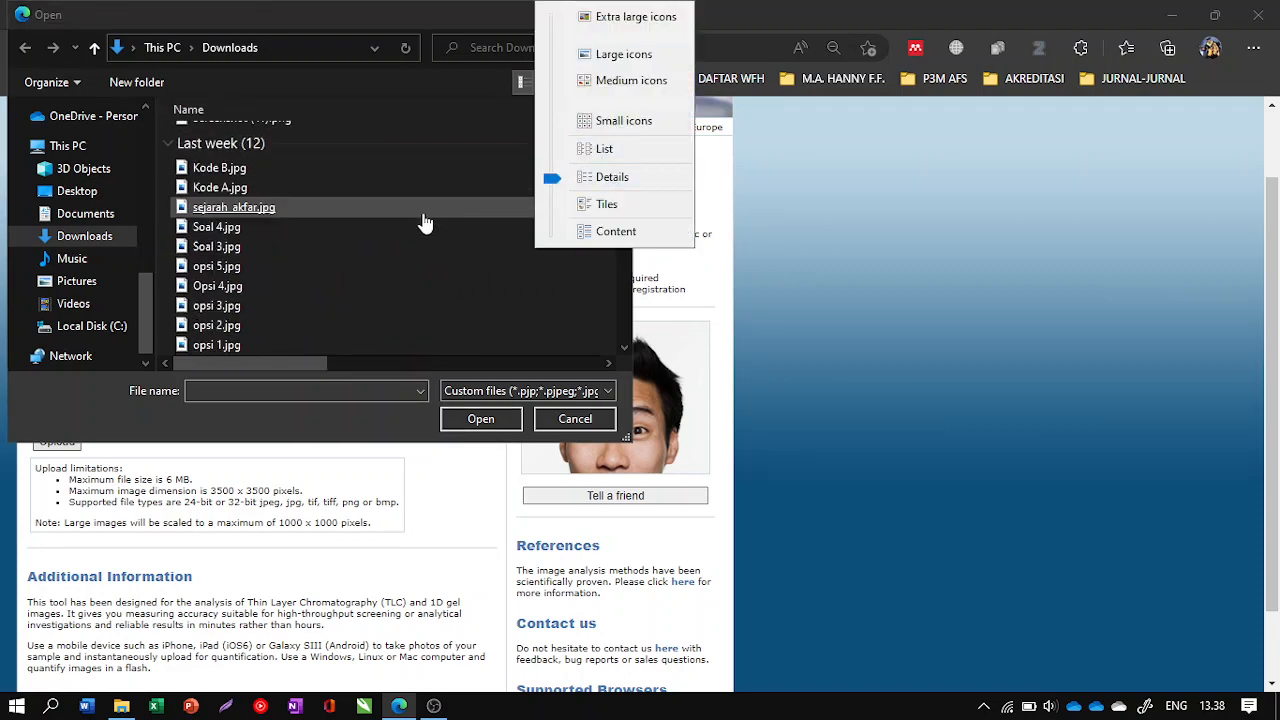
double_click(370, 265)
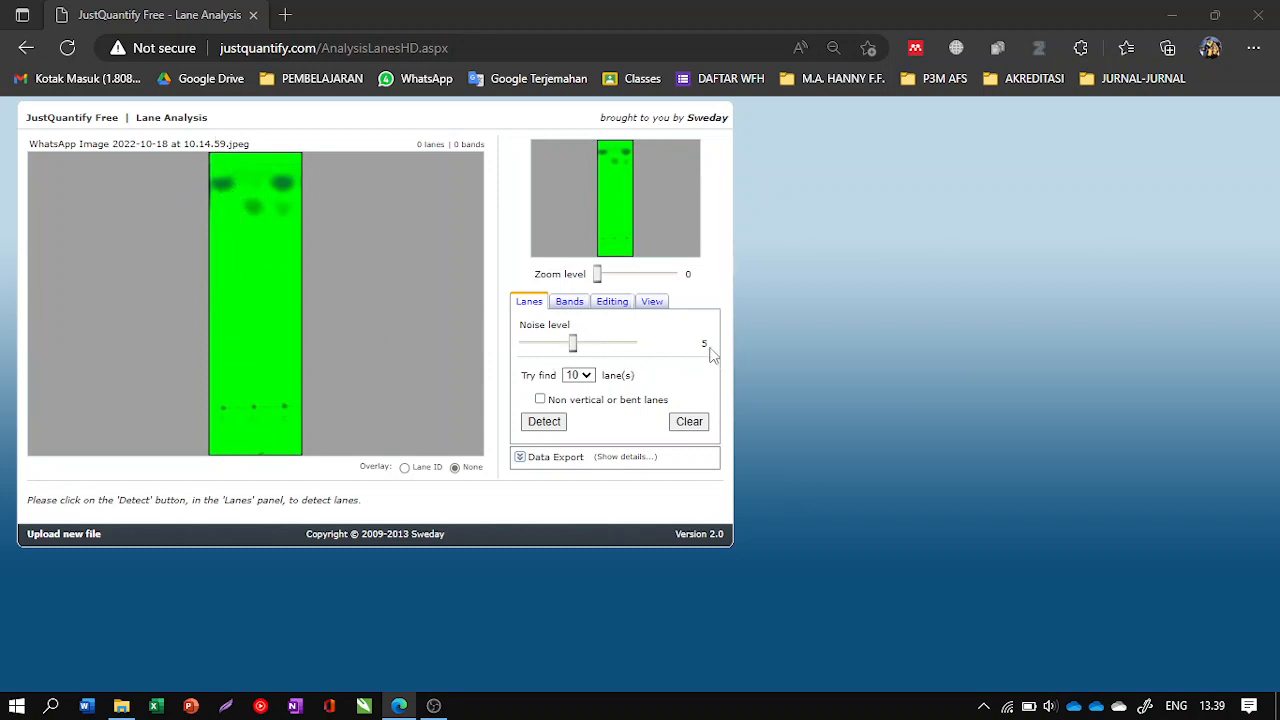
Step: Detect the lanes on the plate image and repeat the lane detection with the noise level set to 6
left_click(543, 424)
left_click(543, 426)
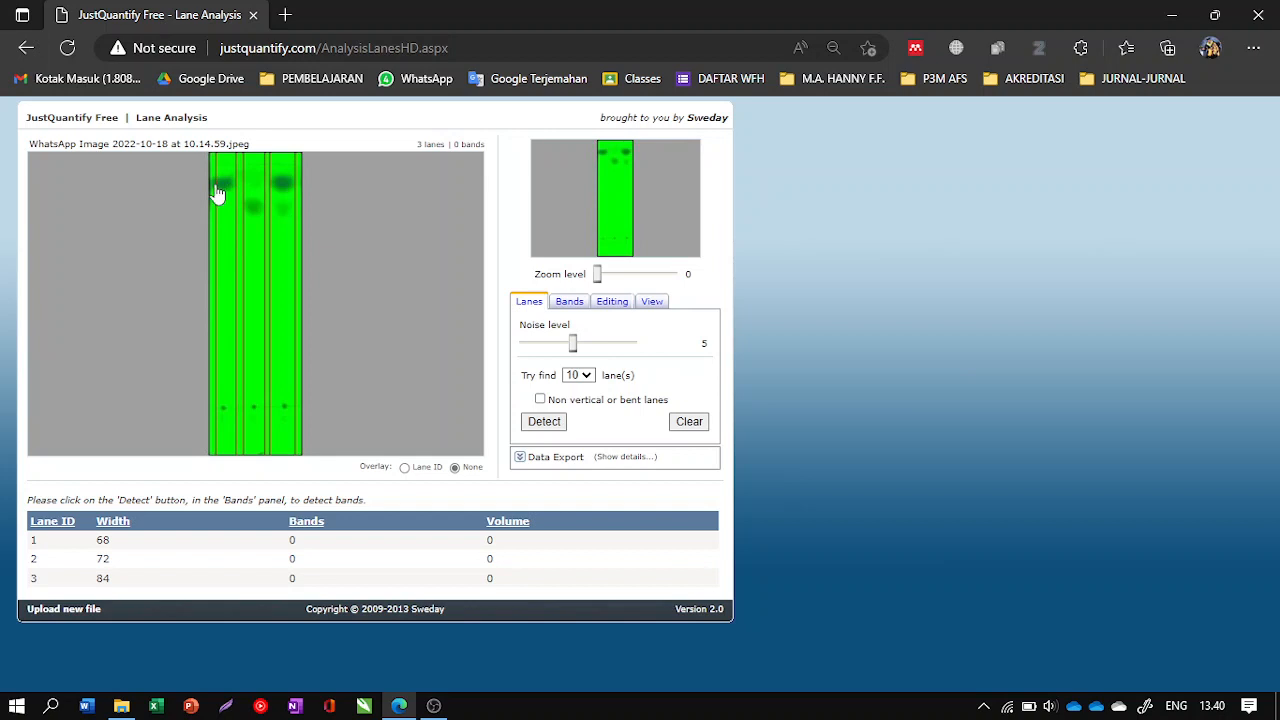
left_click(586, 343)
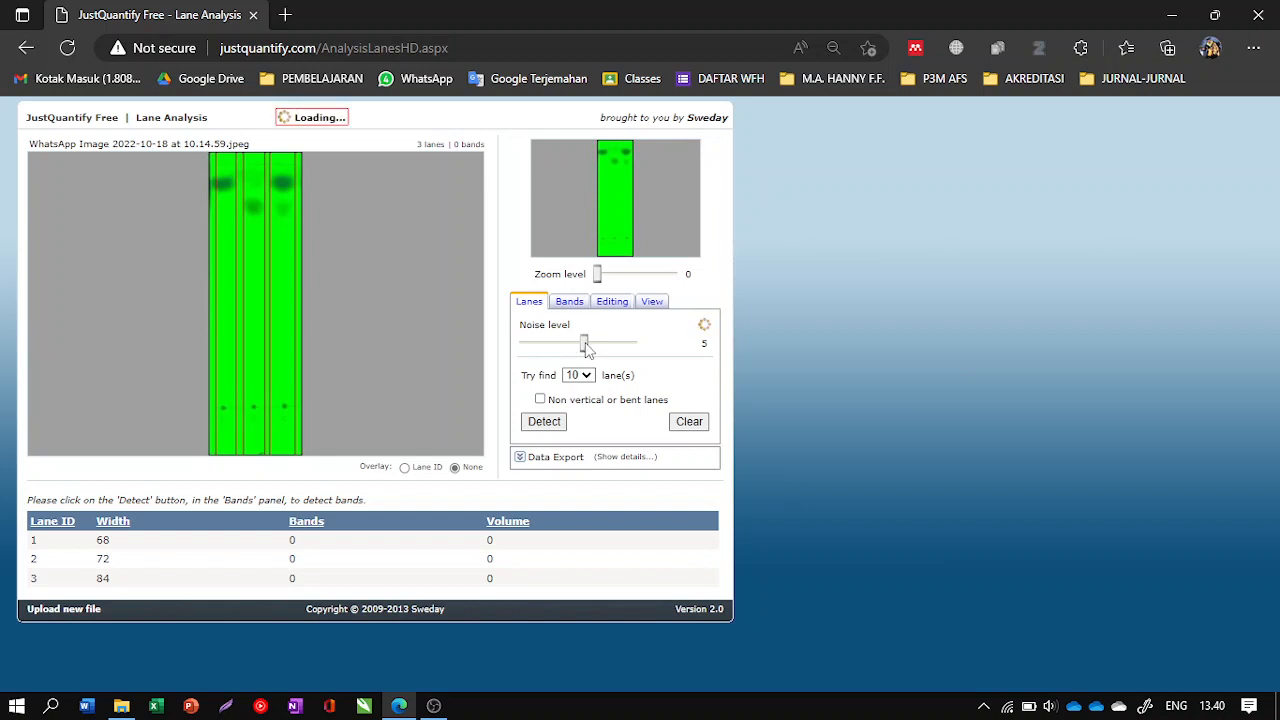
left_click(545, 422)
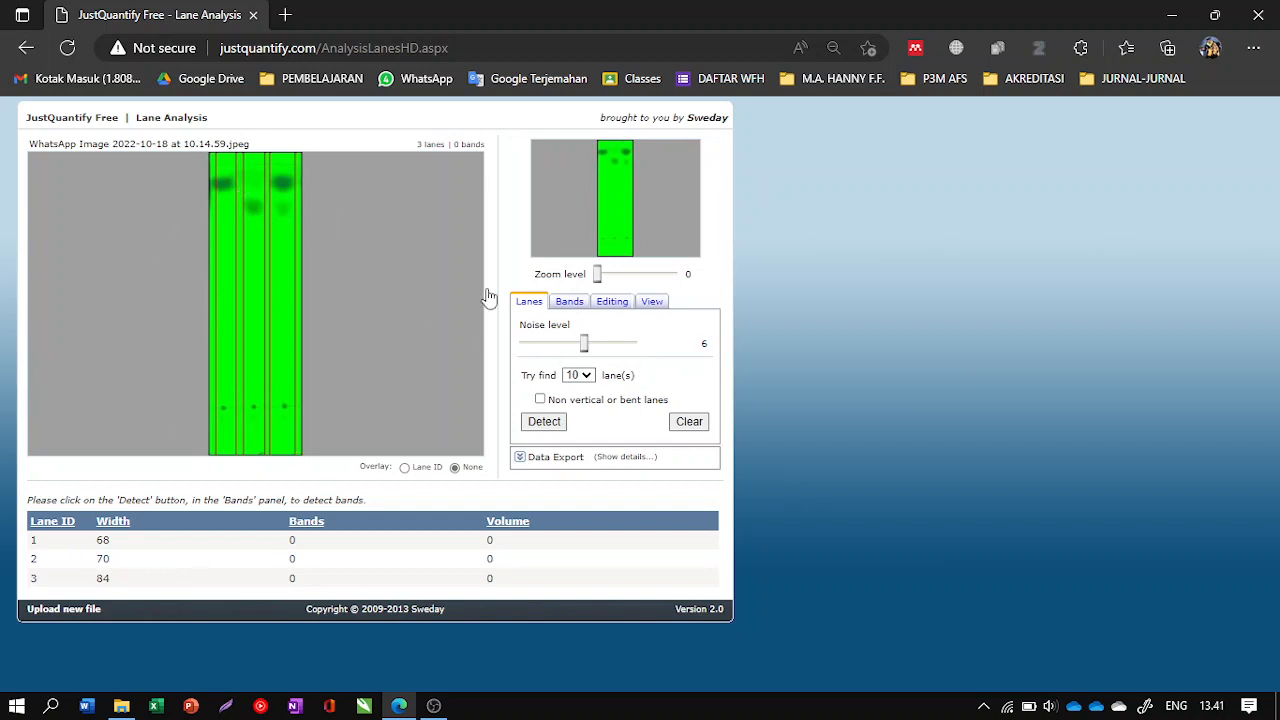
Step: Detect the bands in the lanes, trying 5 bands per lane at noise level 5
left_click(569, 302)
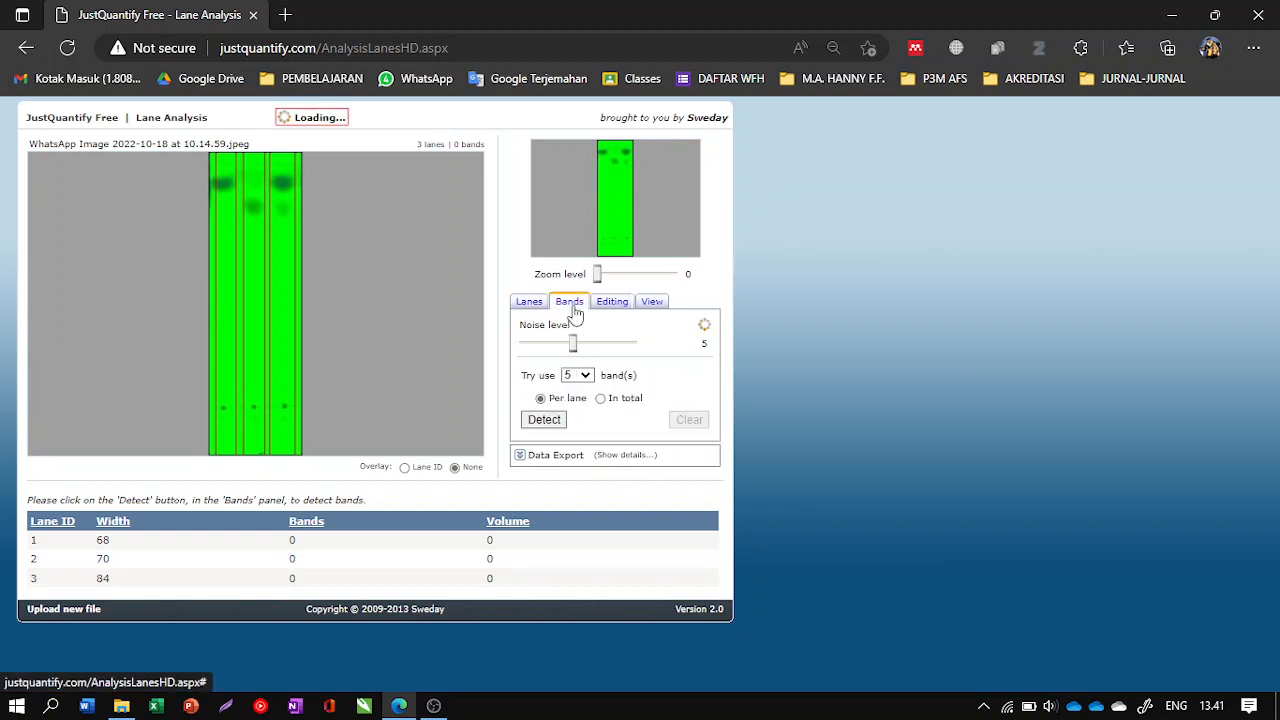
left_click(558, 422)
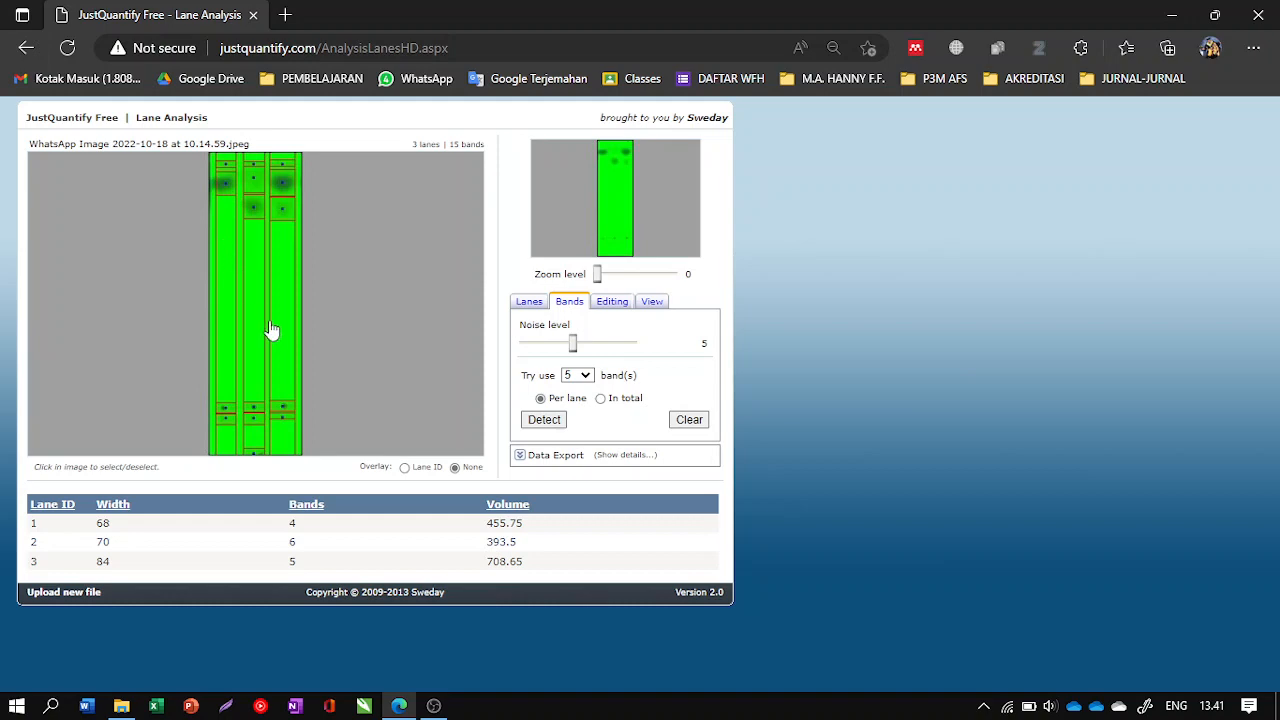
key("ctrl+0")
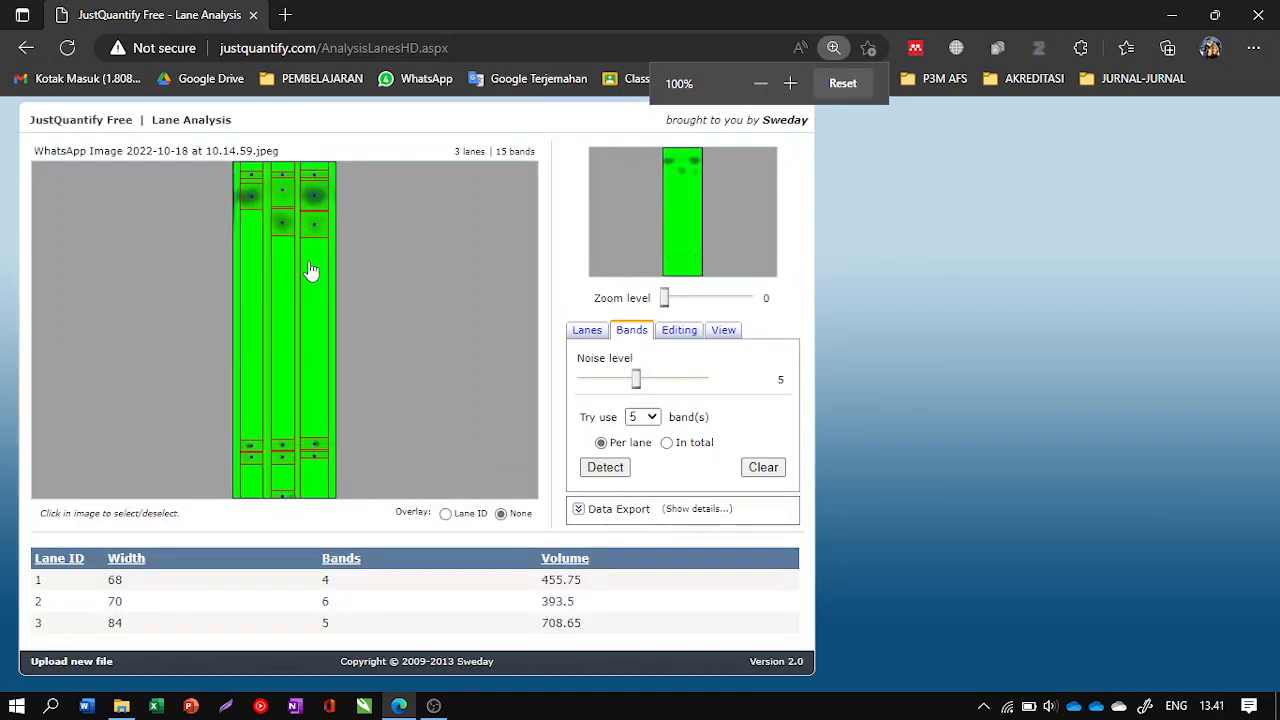
key("ctrl+plus")
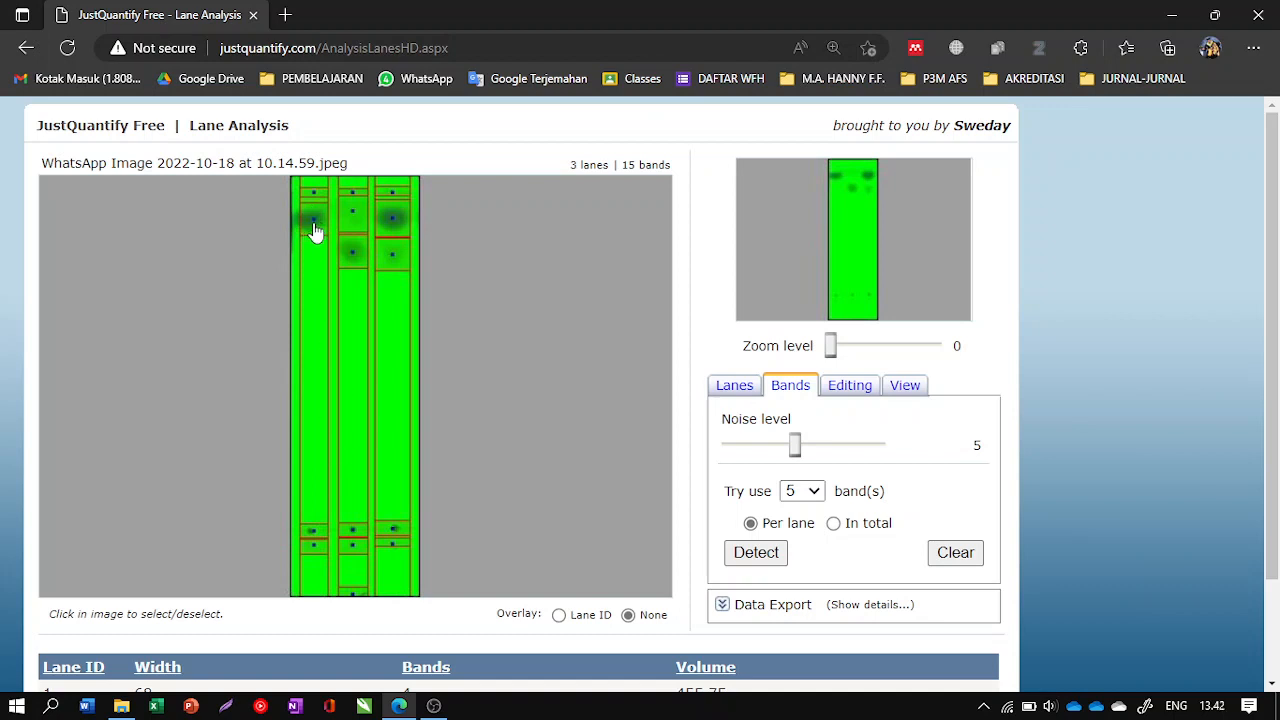
left_click(354, 252)
left_click(391, 214)
left_click(391, 215)
Step: In the lane/band selection mode, select the starting-spot band of lane 1 and review its lane's Rf, area and volume values
left_click(862, 395)
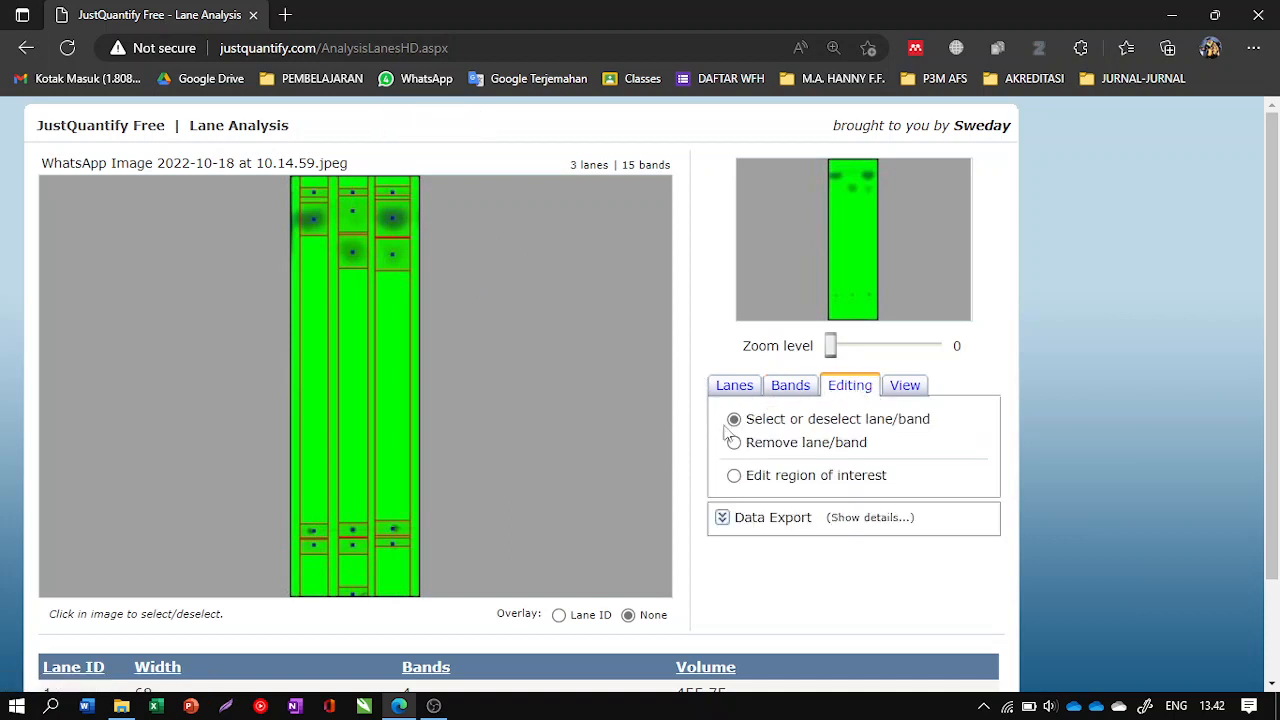
scroll(400, 443, "down", 3)
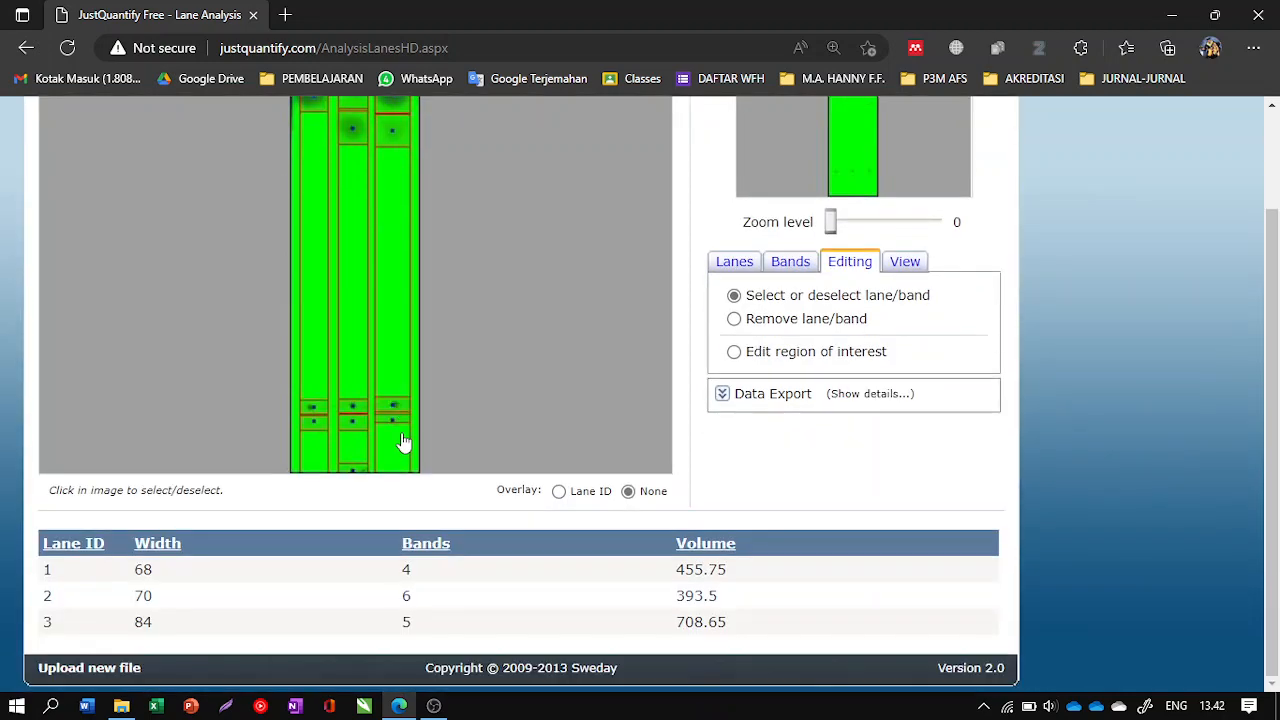
scroll(405, 443, "up", 3)
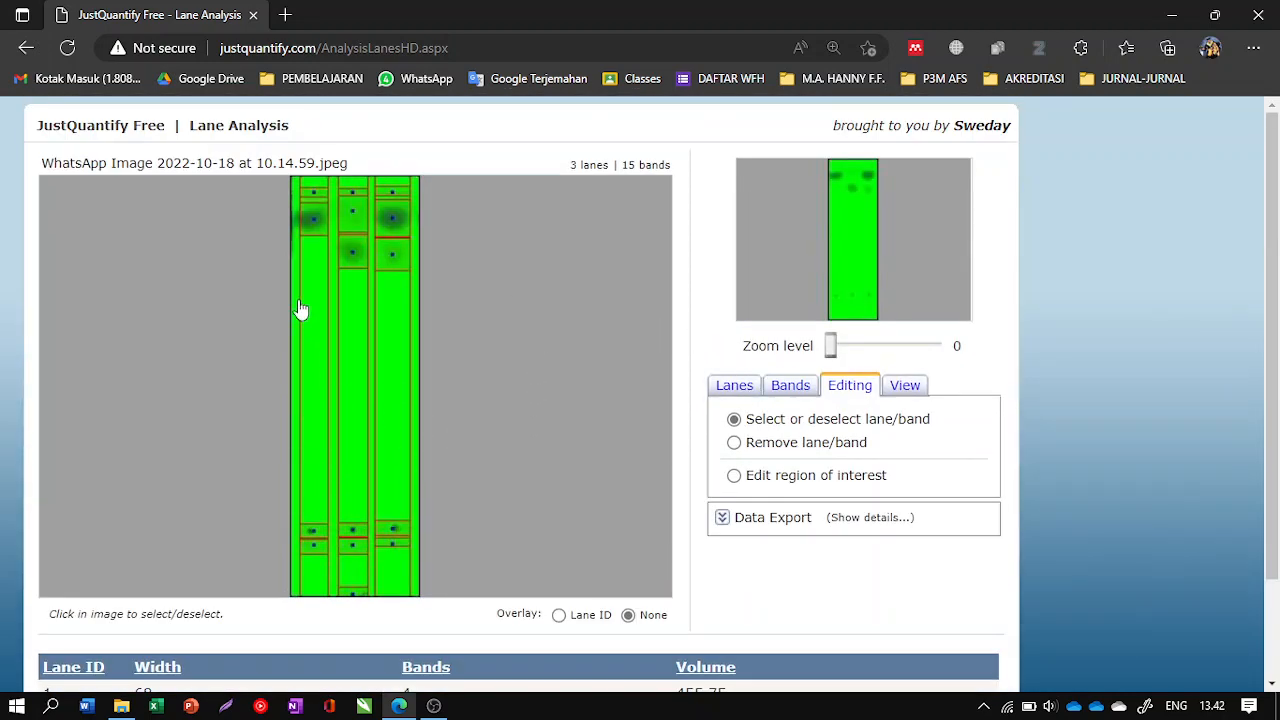
scroll(331, 497, "down", 1)
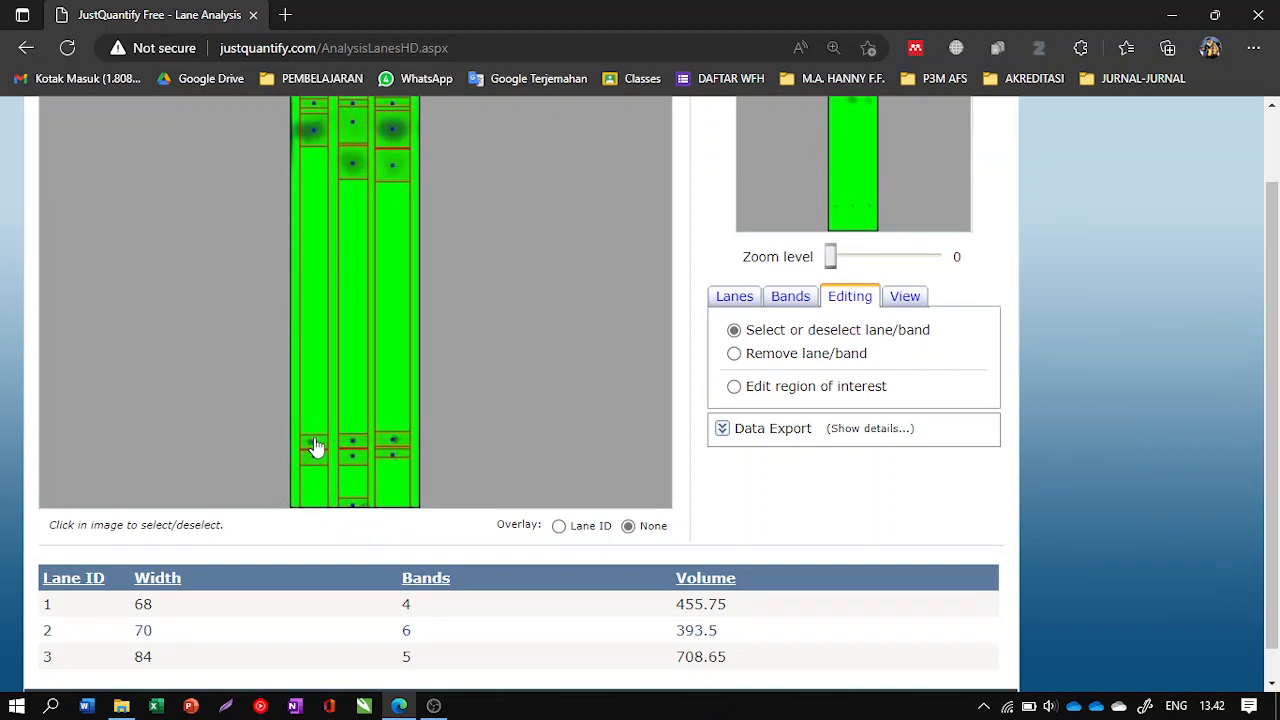
left_click(315, 447)
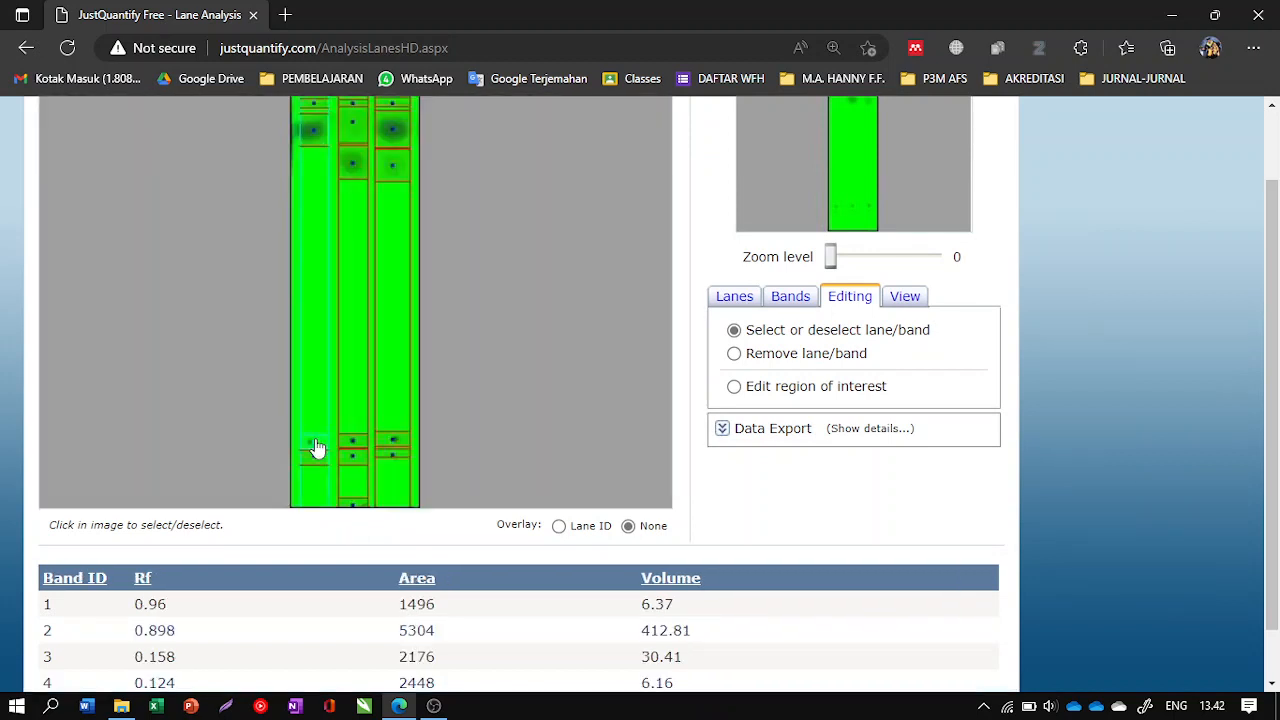
scroll(197, 414, "down", 2)
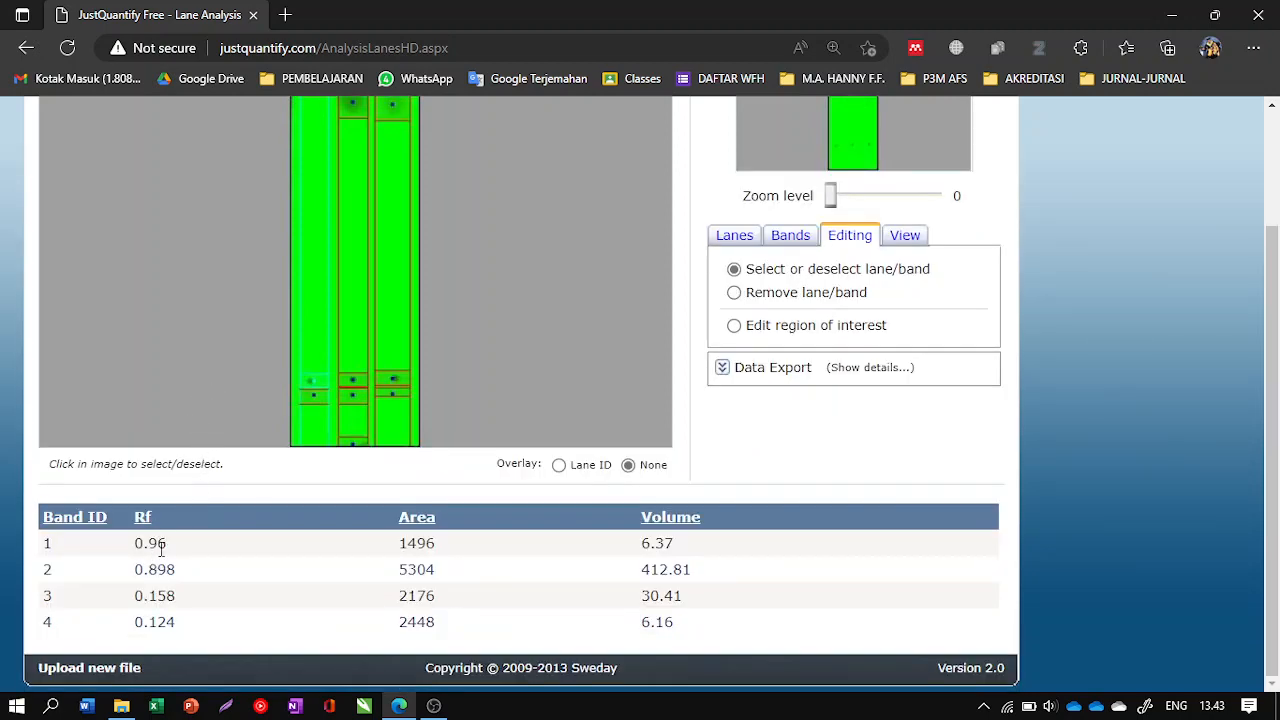
scroll(175, 550, "up", 3)
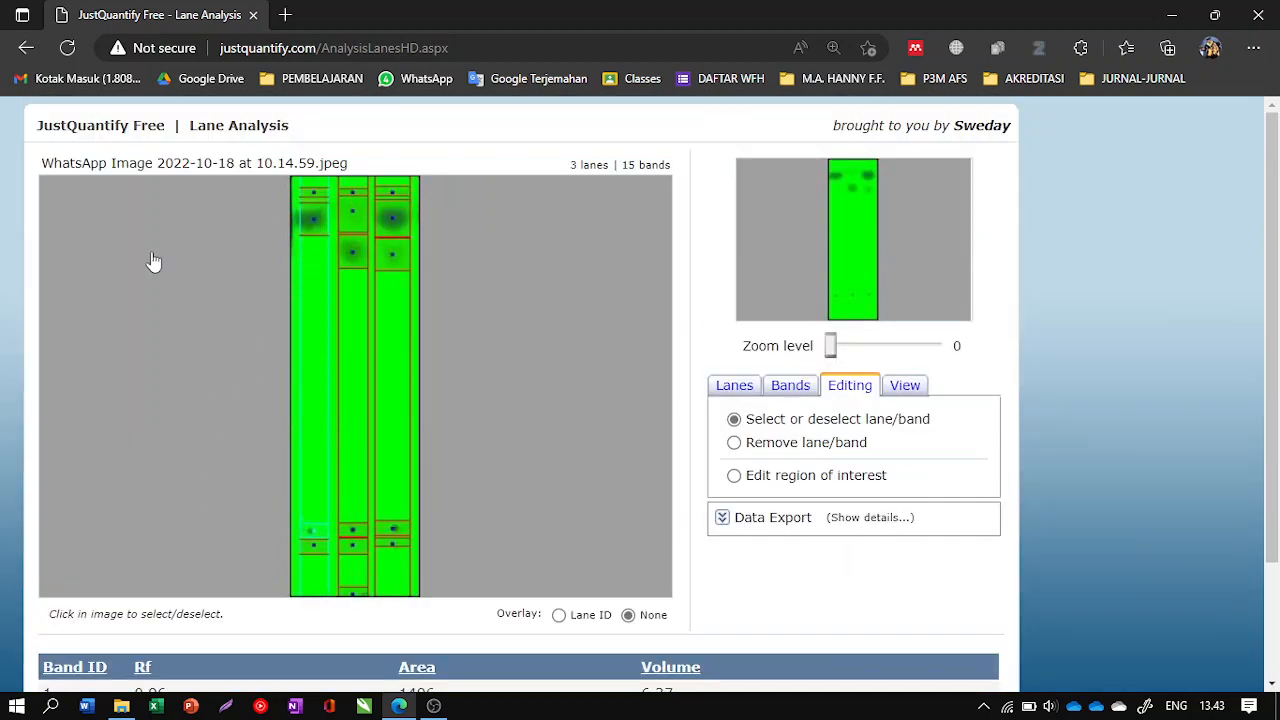
Step: Add the starting-spot bands of lanes 2 and 3 to the selection
scroll(590, 455, "down", 2)
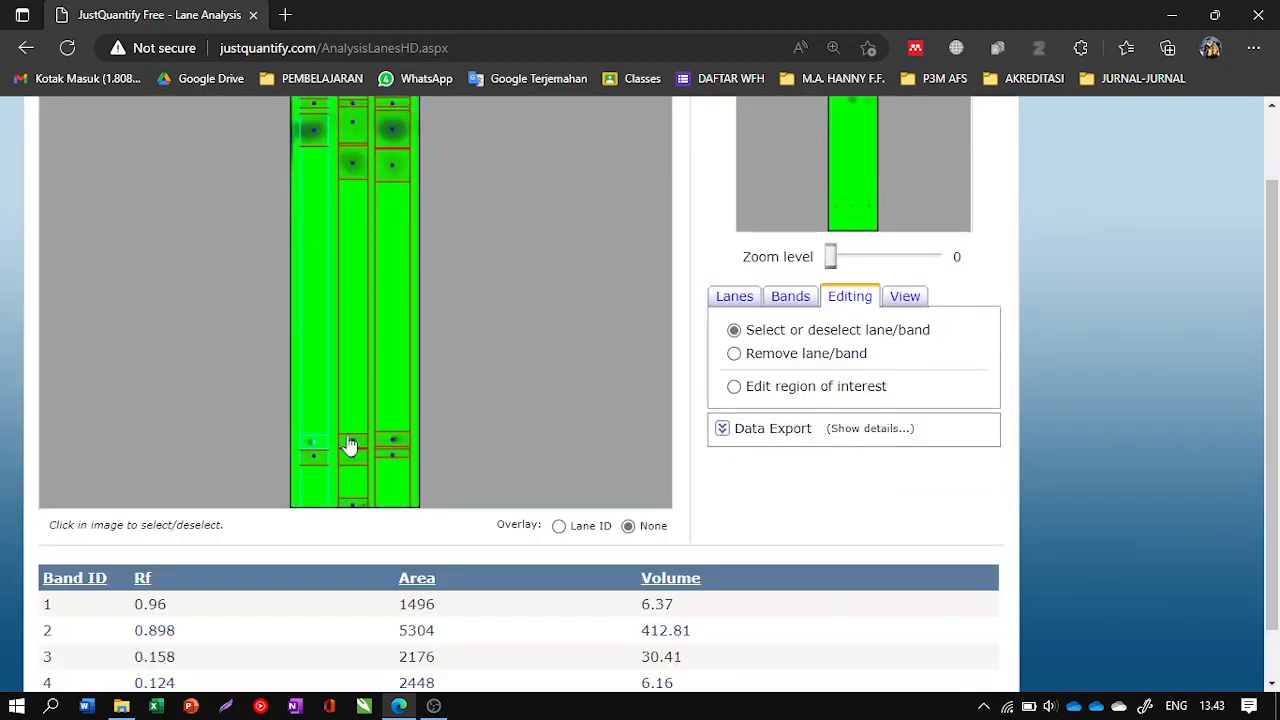
left_click(357, 447)
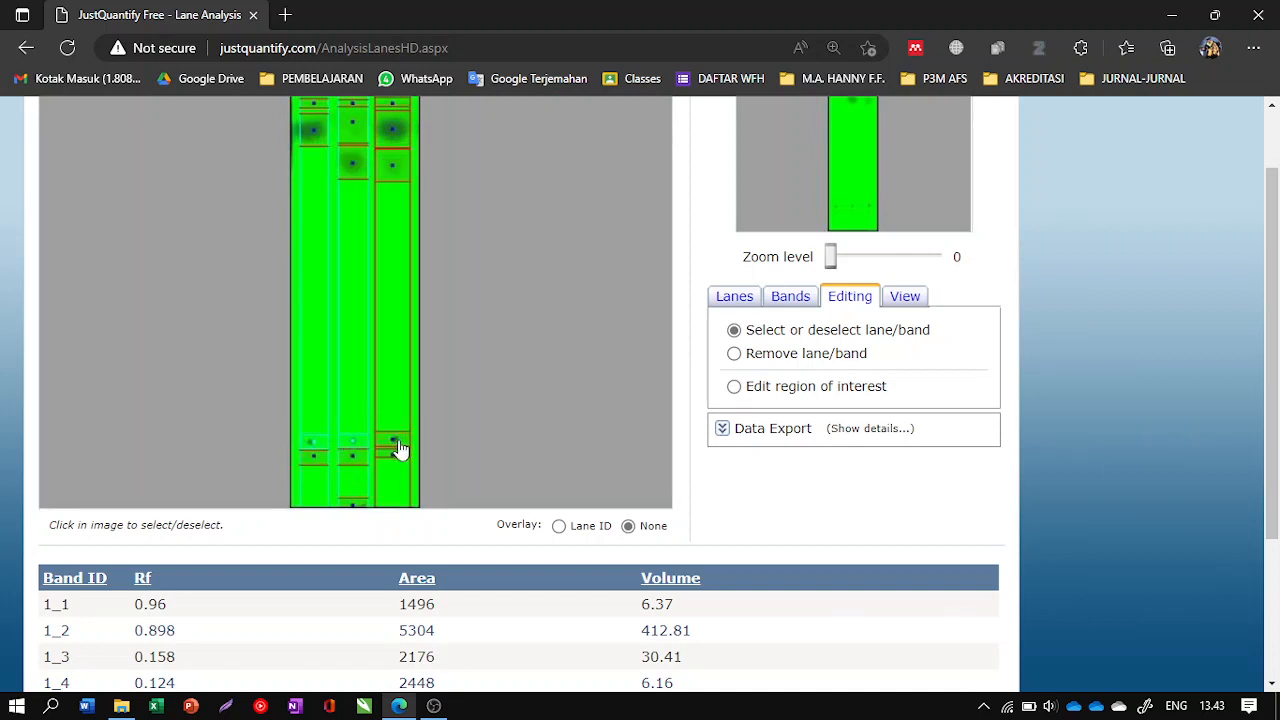
left_click(398, 449)
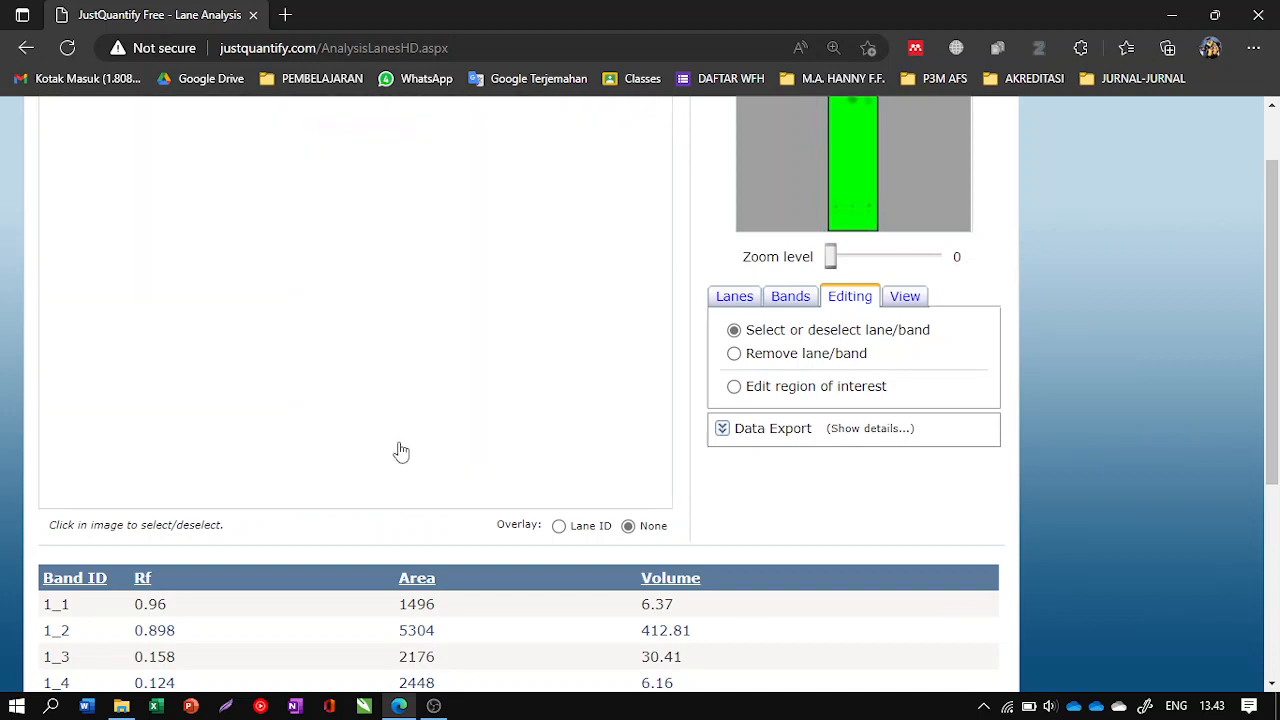
Step: Add the topmost bands of lanes 1, 2 and 3 to the selection, reselecting lane 2 so its bands are listed
scroll(400, 313, "up", 2)
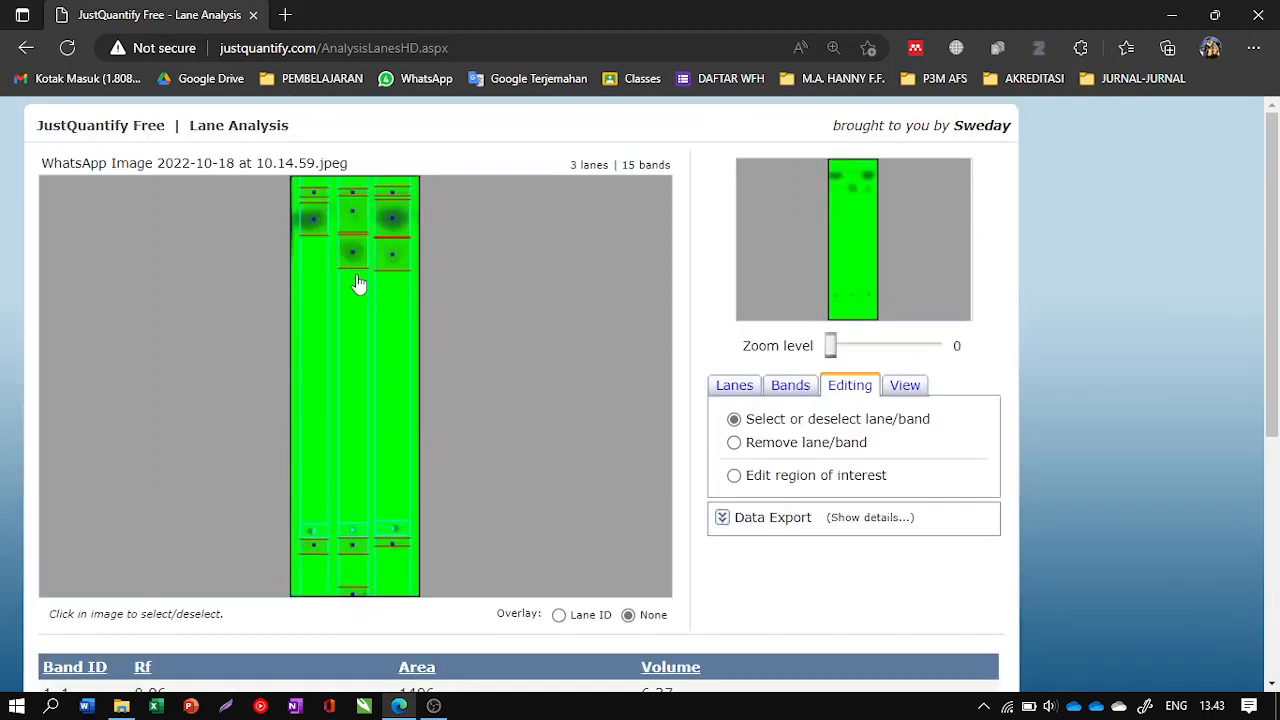
left_click(322, 200)
left_click(362, 197)
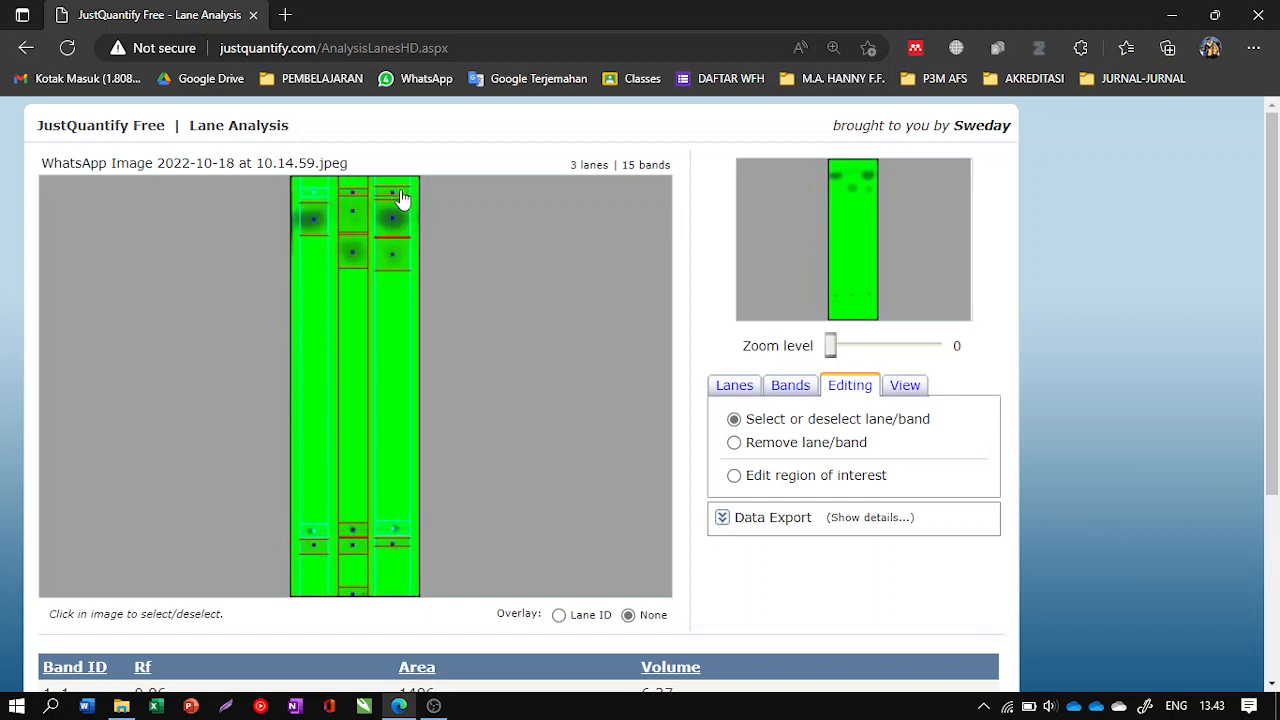
scroll(366, 209, "down", 3)
scroll(366, 209, "up", 2)
scroll(366, 209, "down", 2)
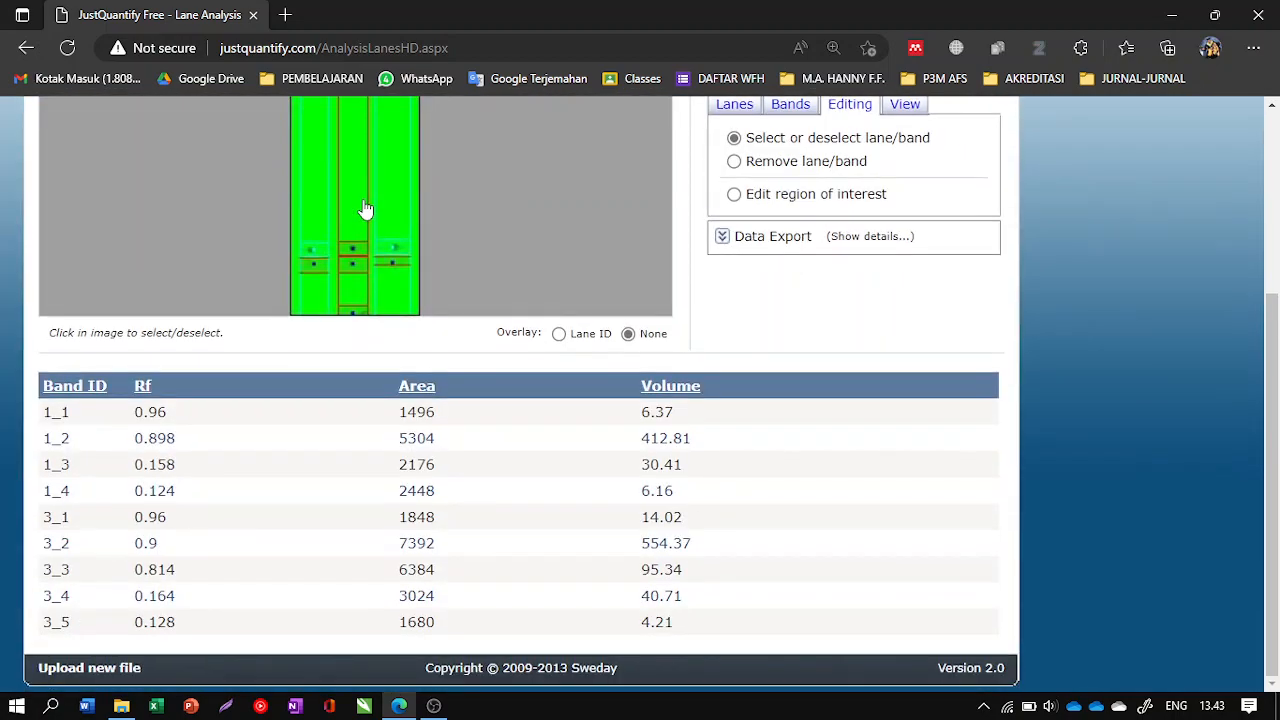
scroll(366, 209, "up", 3)
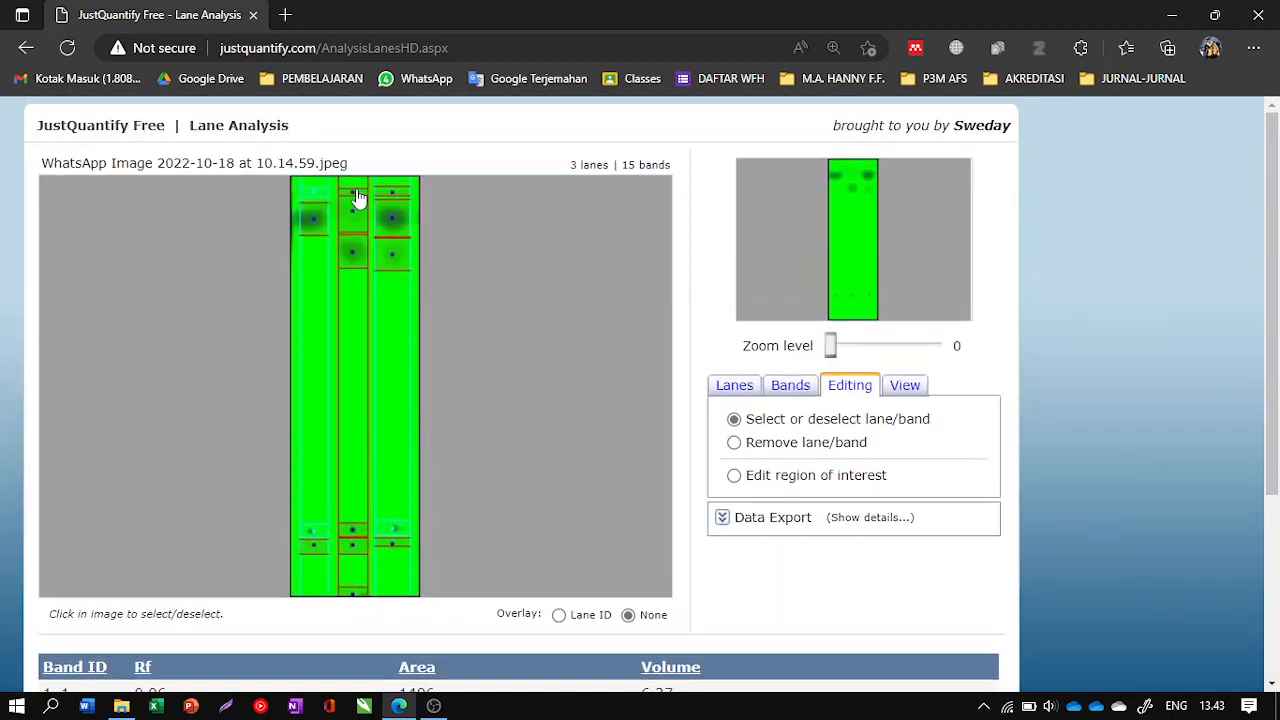
left_click(358, 196)
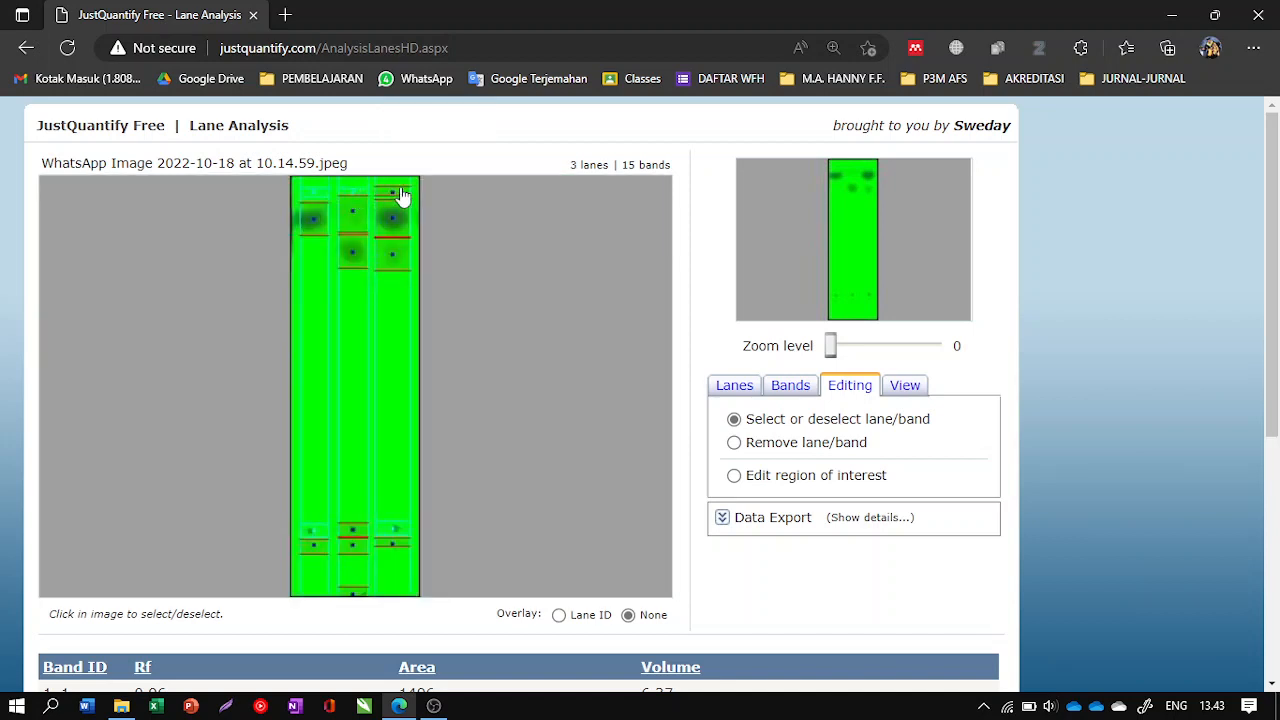
left_click(403, 196)
Step: Review the Rf, area and volume values of all bands against the three lanes on the plate image
scroll(465, 313, "down", 1)
scroll(465, 313, "up", 1)
scroll(386, 233, "down", 4)
scroll(143, 337, "down", 1)
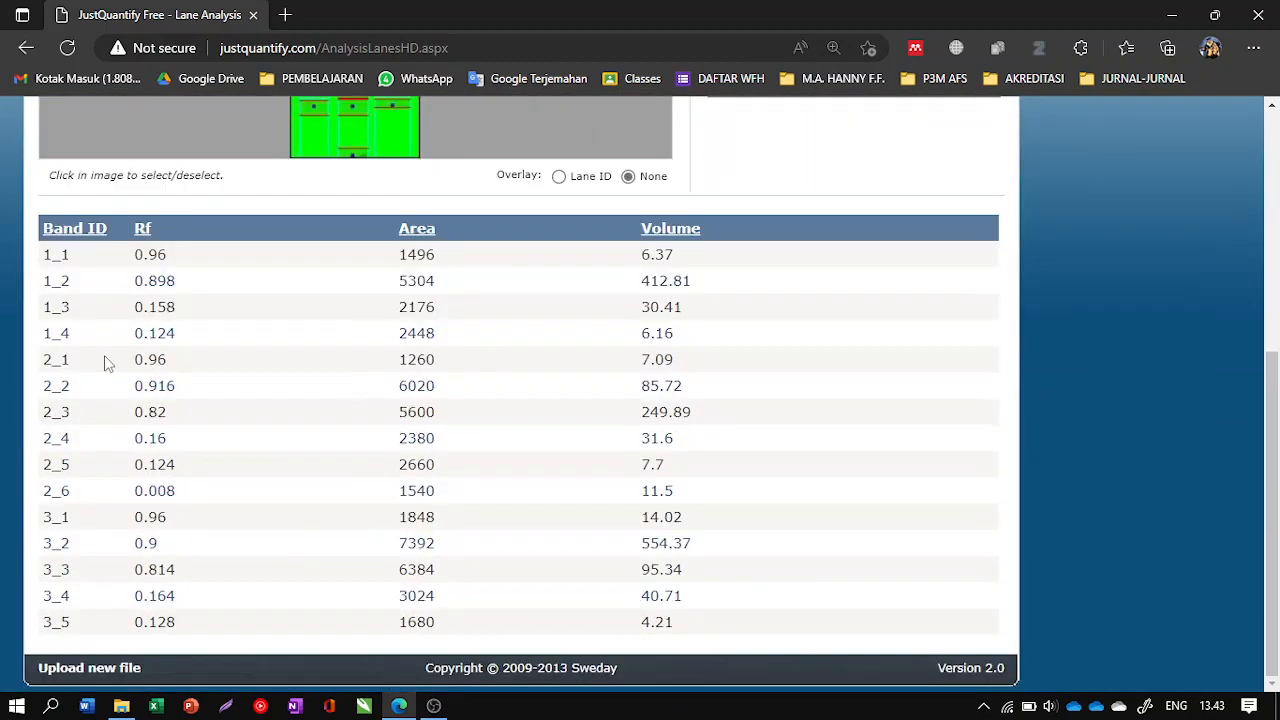
scroll(40, 440, "up", 4)
scroll(63, 380, "down", 4)
scroll(210, 475, "up", 5)
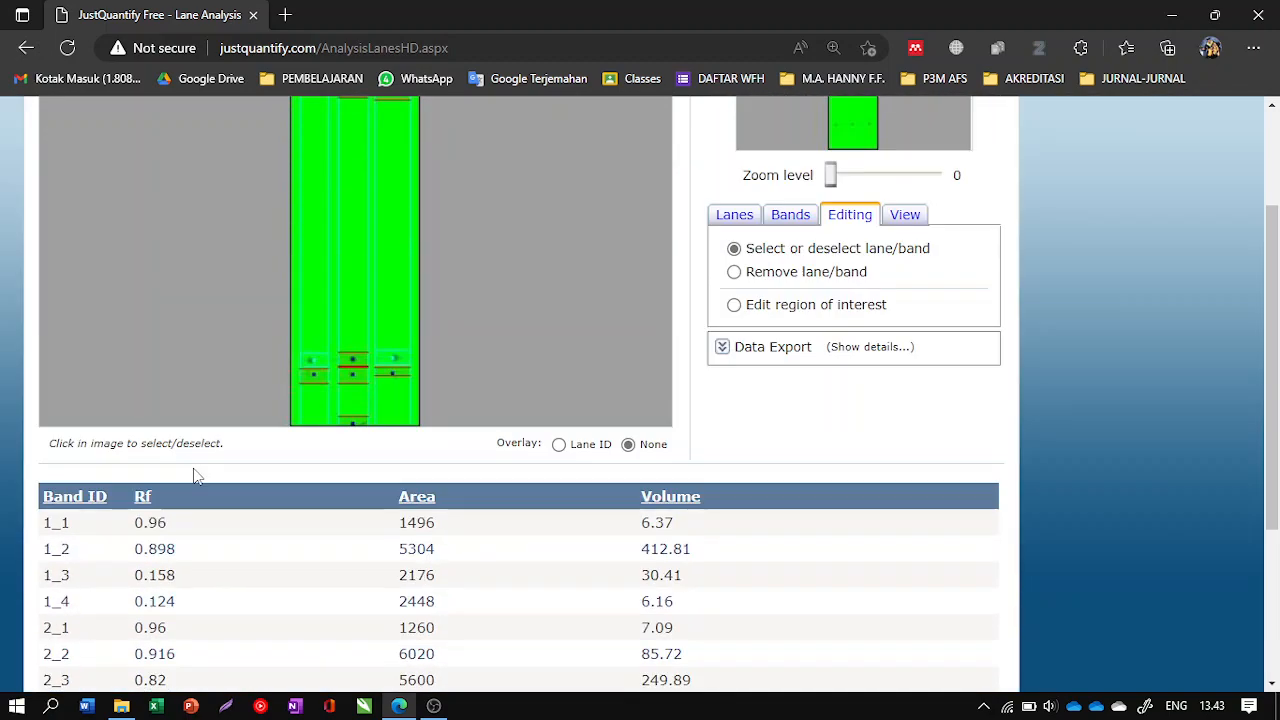
scroll(477, 263, "down", 4)
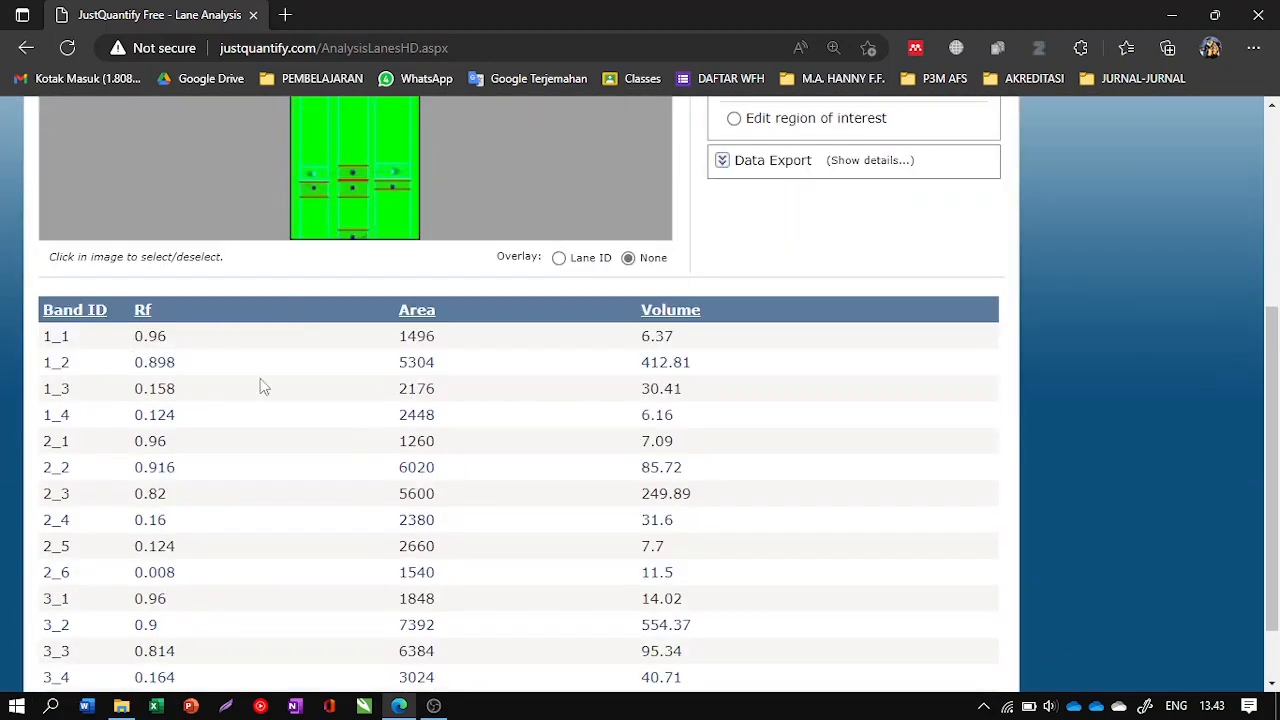
scroll(516, 317, "up", 1)
scroll(112, 290, "up", 3)
scroll(410, 440, "down", 4)
scroll(525, 302, "up", 4)
scroll(515, 290, "down", 3)
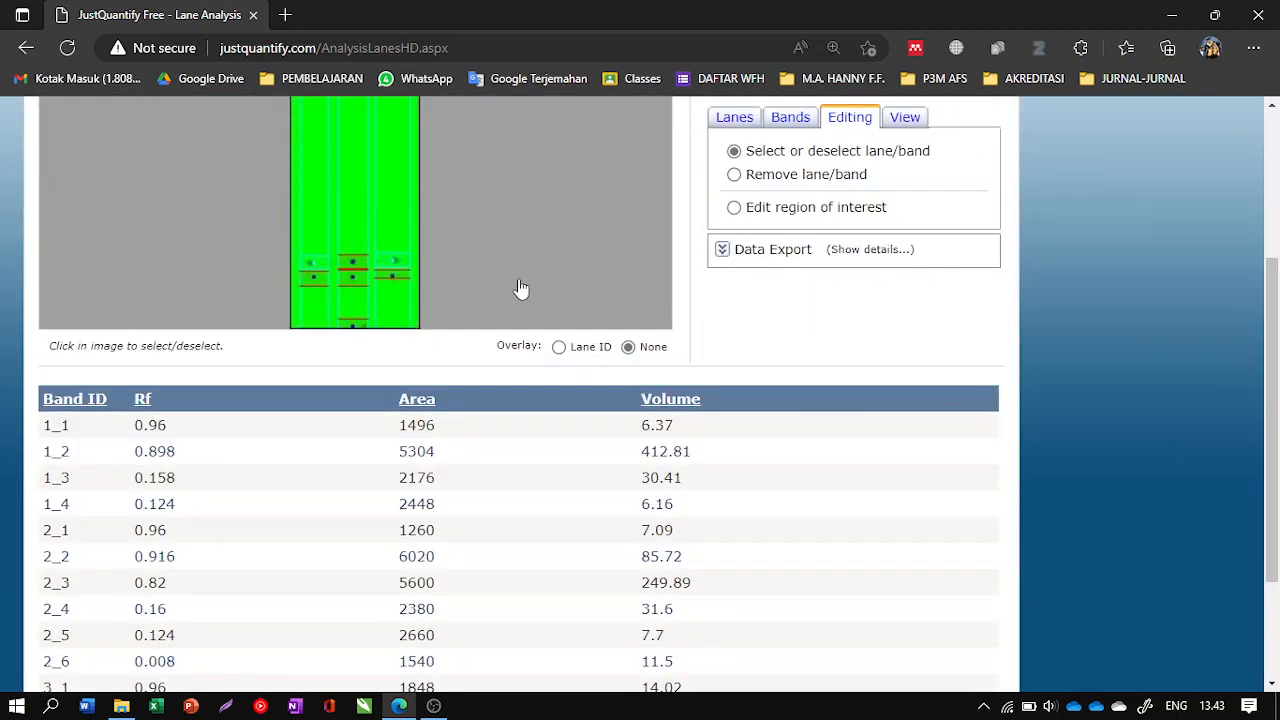
scroll(176, 403, "down", 2)
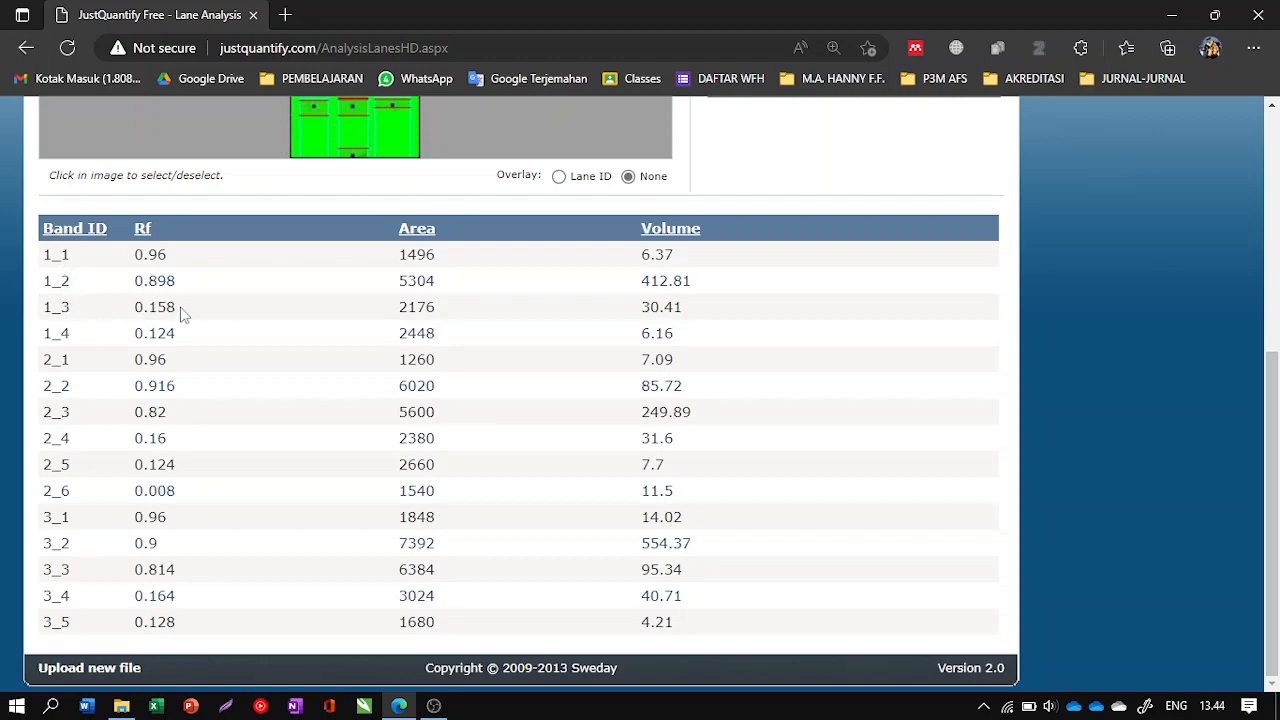
Step: Match the band IDs of lanes 1, 2 and 3 in the results table to their spots on the plate
scroll(200, 310, "up", 3)
scroll(314, 155, "up", 1)
scroll(316, 150, "down", 1)
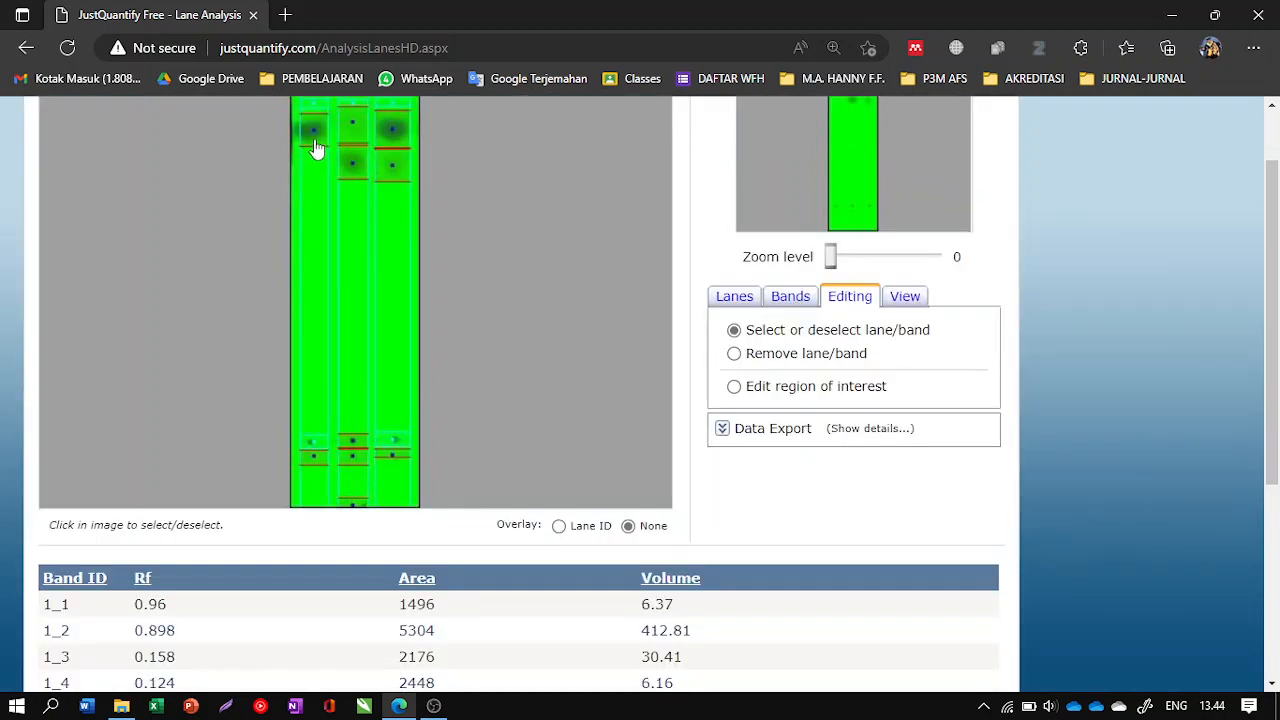
scroll(312, 142, "down", 2)
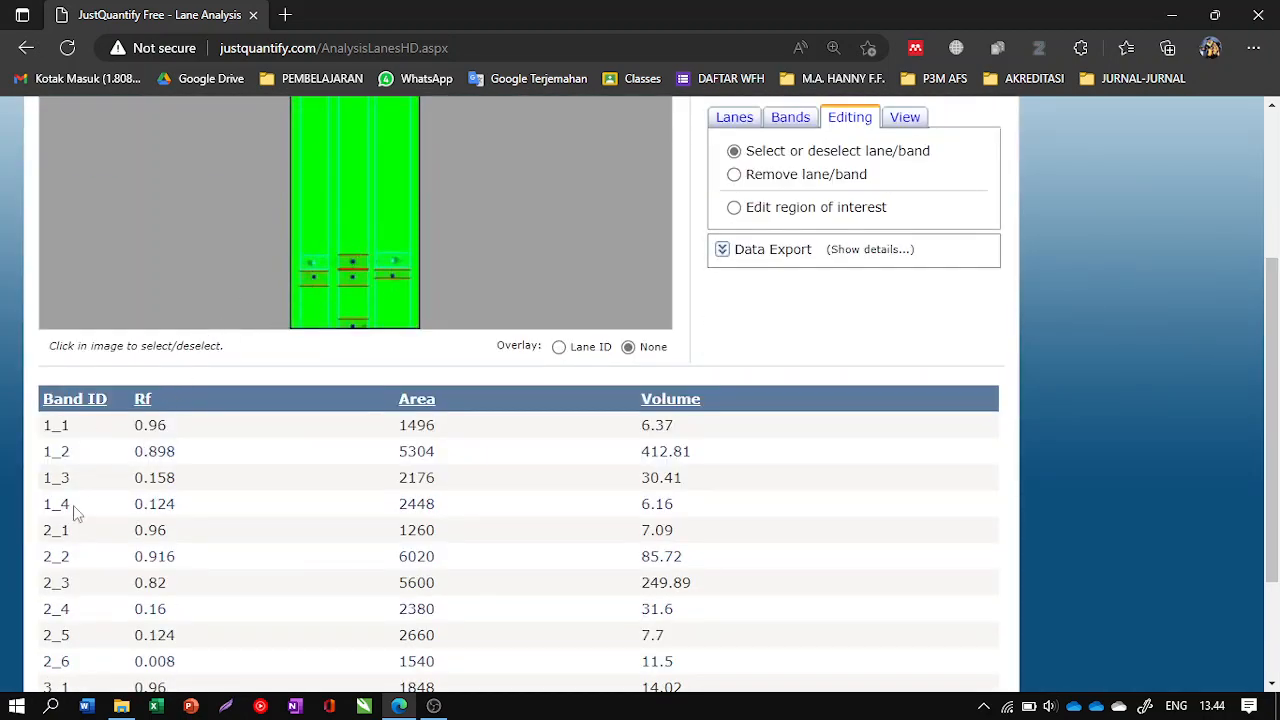
scroll(70, 518, "down", 1)
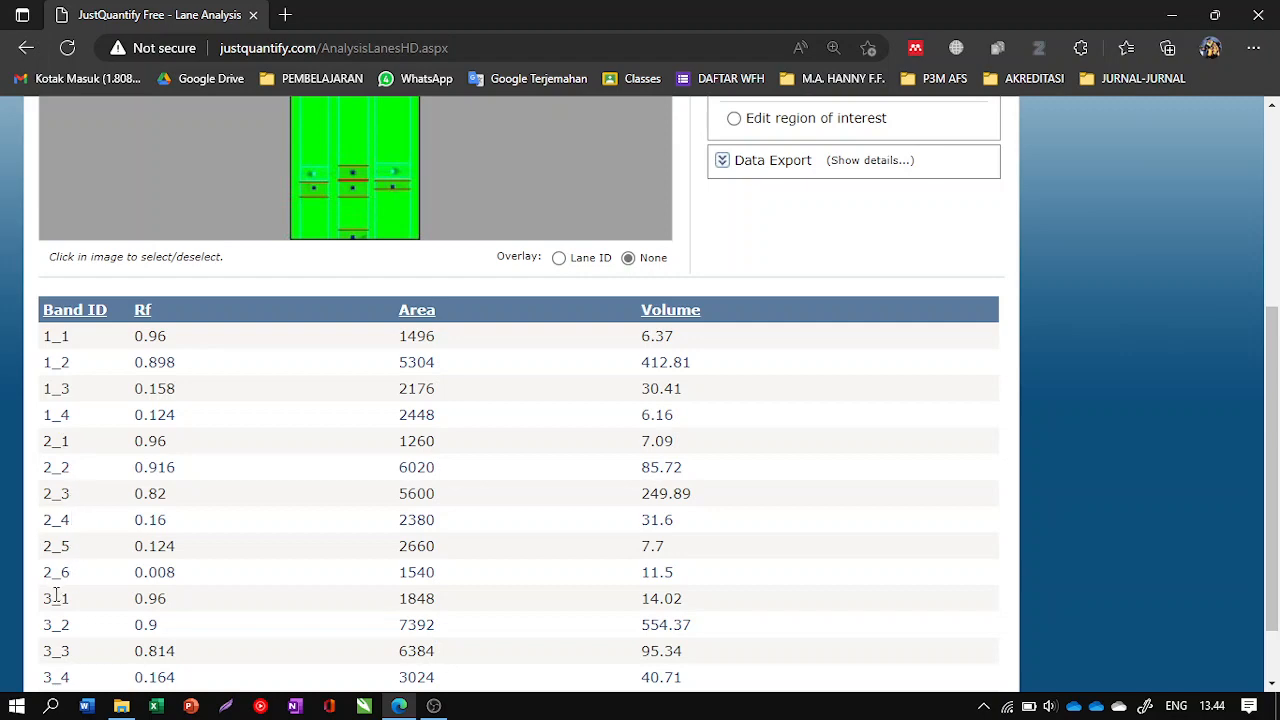
scroll(57, 597, "down", 1)
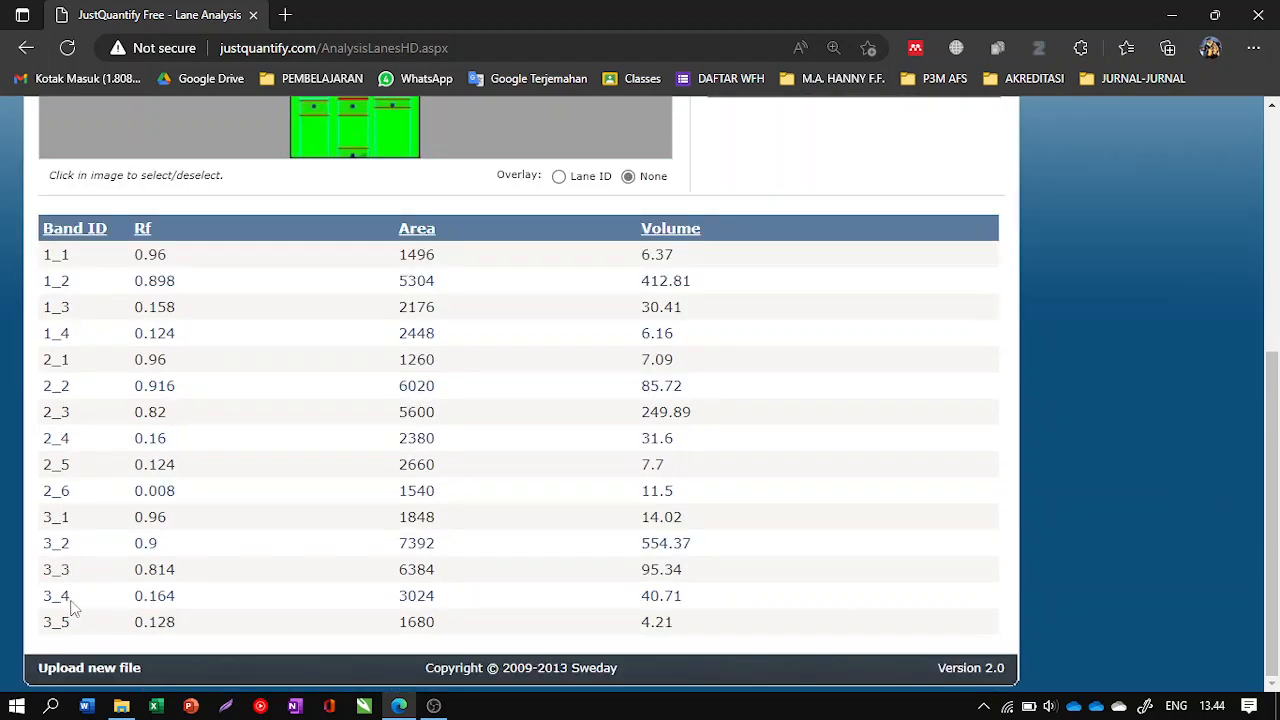
scroll(420, 490, "up", 5)
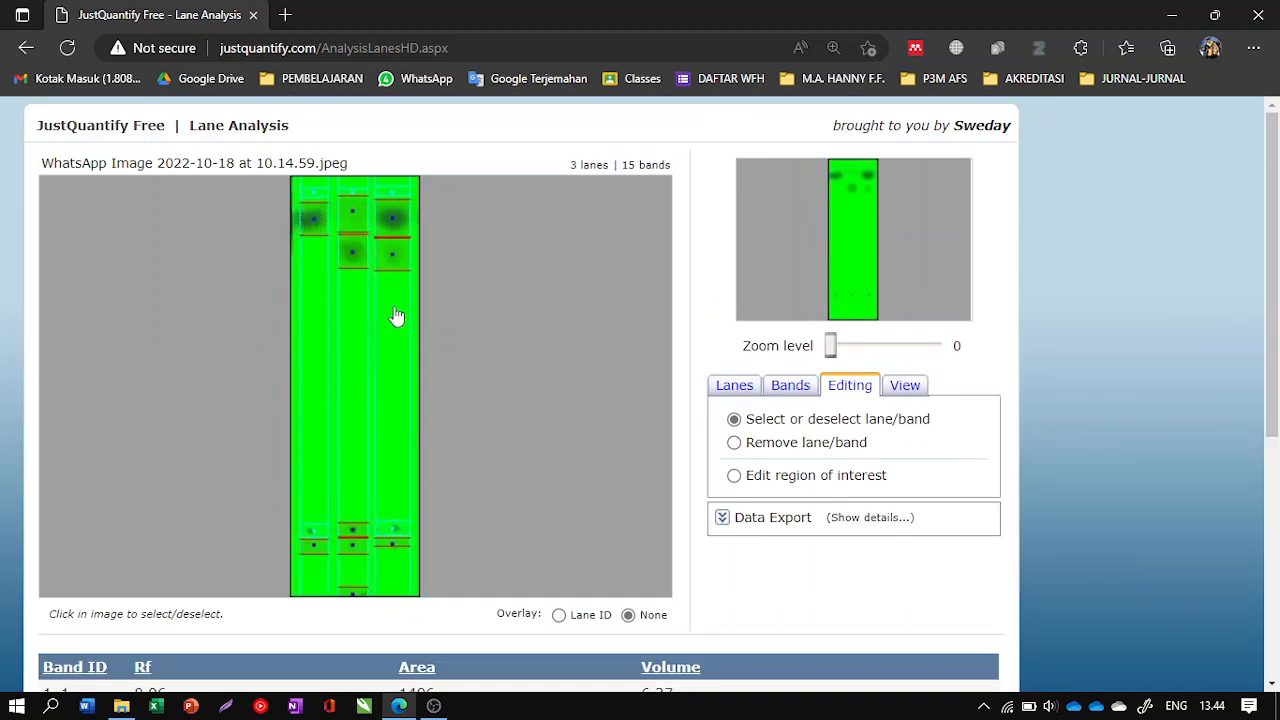
Step: Add the second band from the top of lane 2 to the selection and check the Rf column
left_click(353, 219)
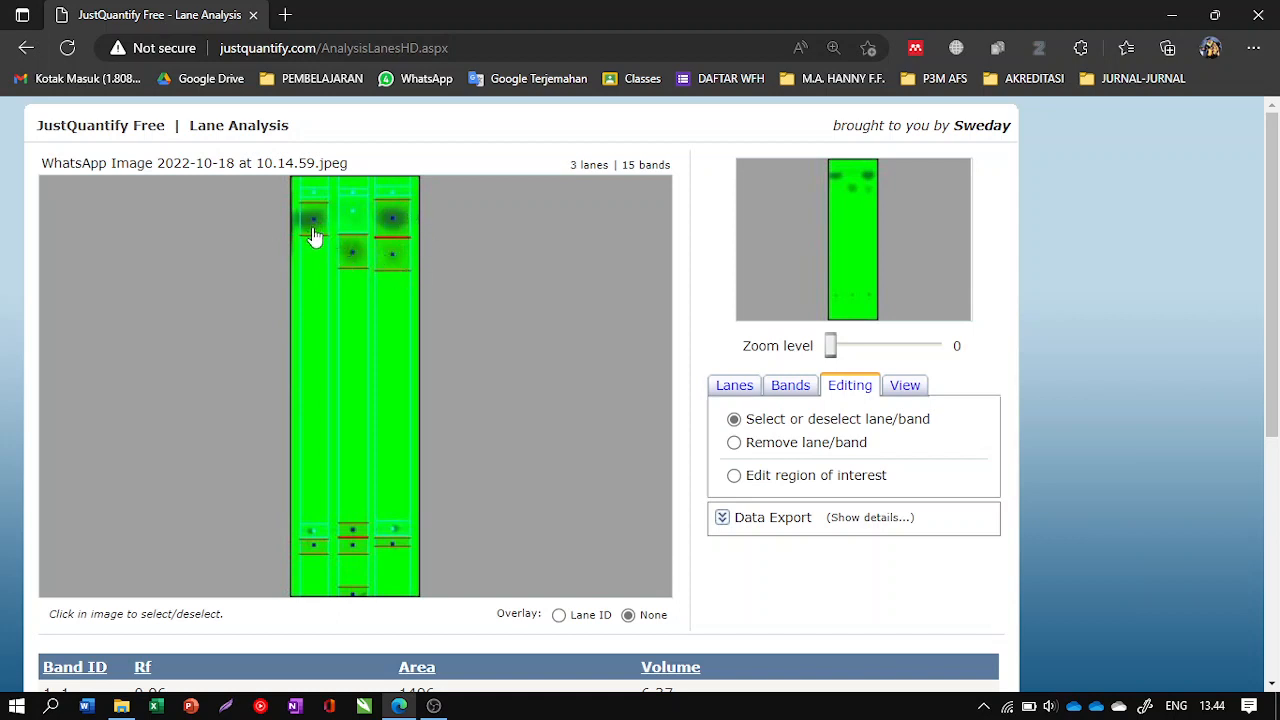
scroll(314, 237, "down", 4)
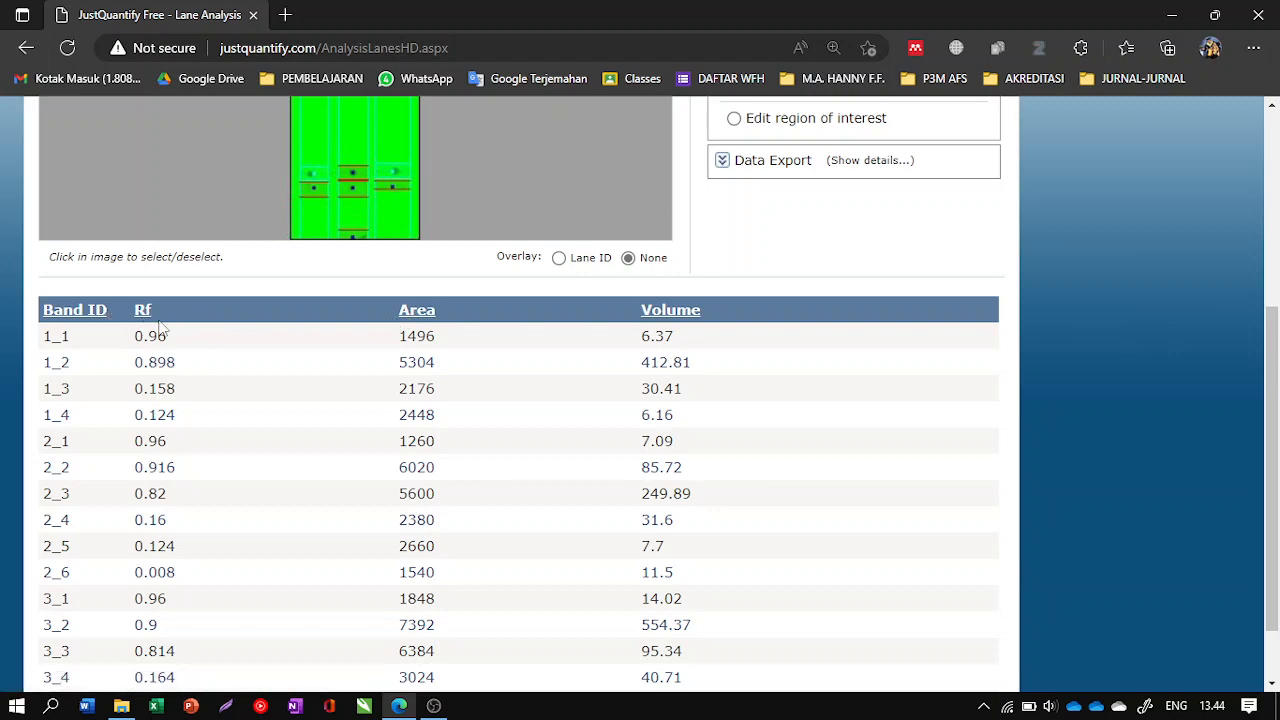
scroll(210, 420, "up", 4)
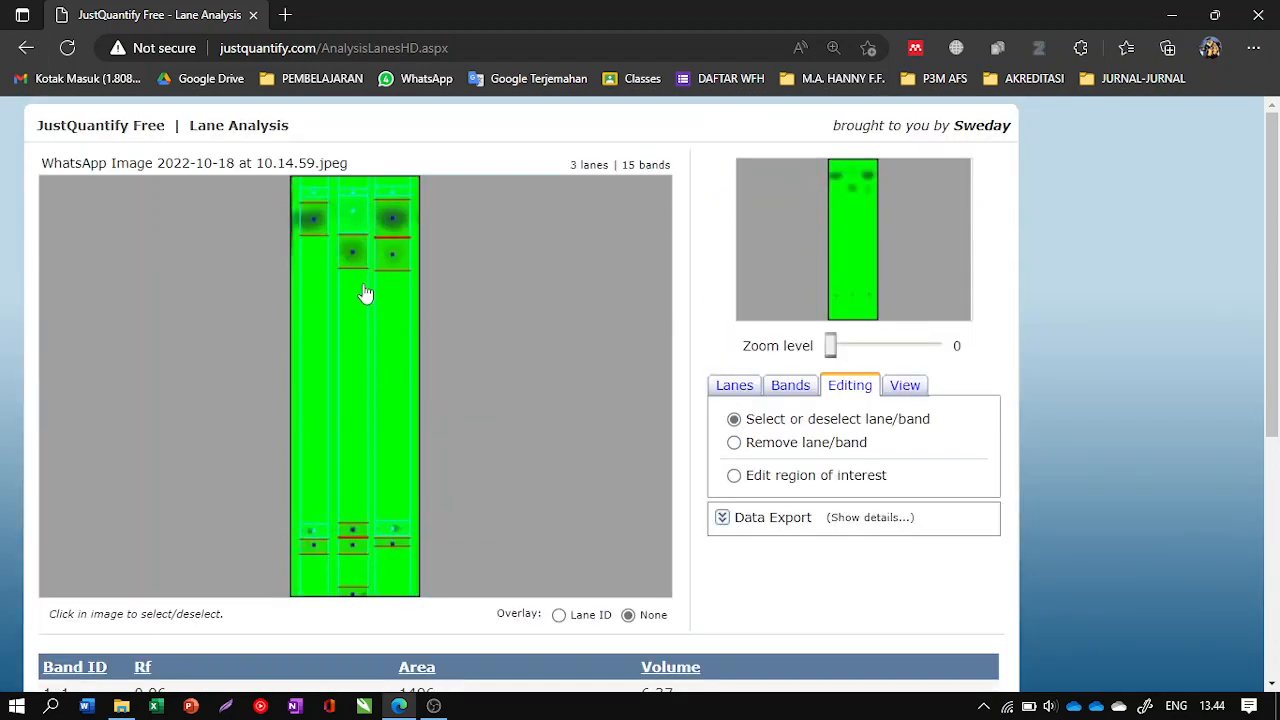
Step: Highlight the volume of band 1_2 and compare that band's table row with the dark spot in lane 1
scroll(310, 410, "down", 3)
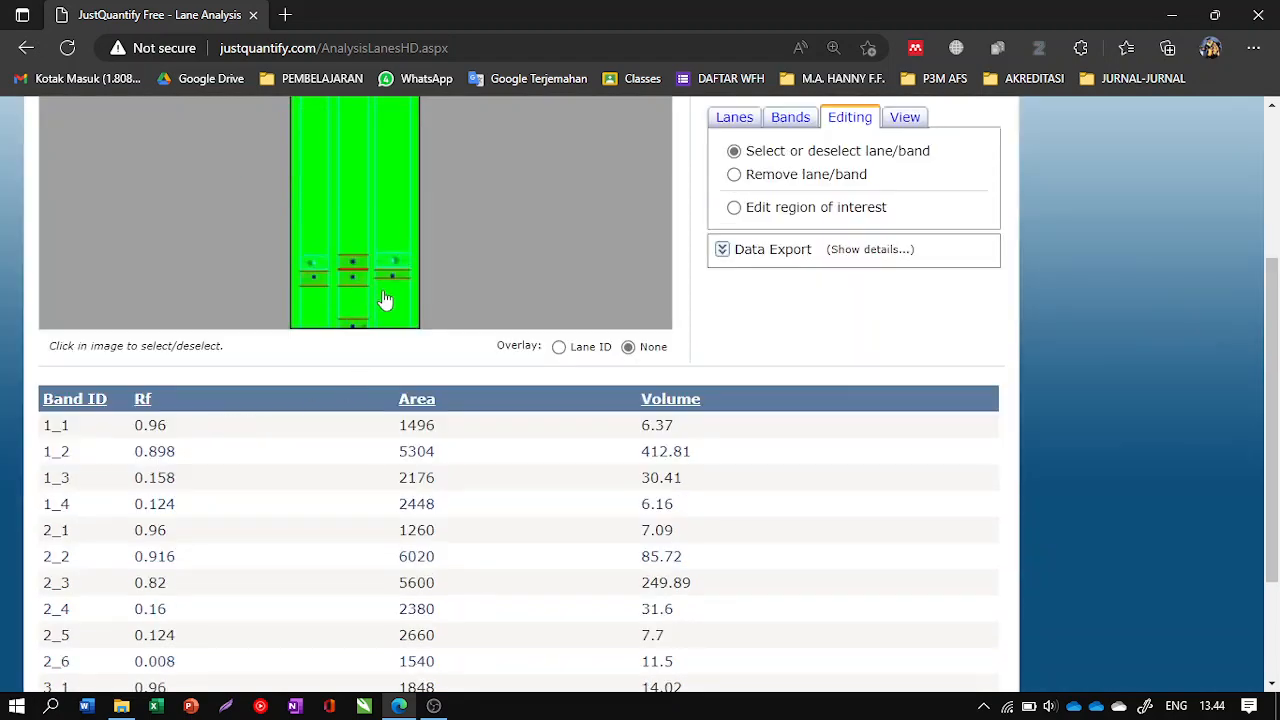
scroll(371, 280, "up", 1)
scroll(374, 331, "down", 1)
left_click_drag(697, 460, 640, 458)
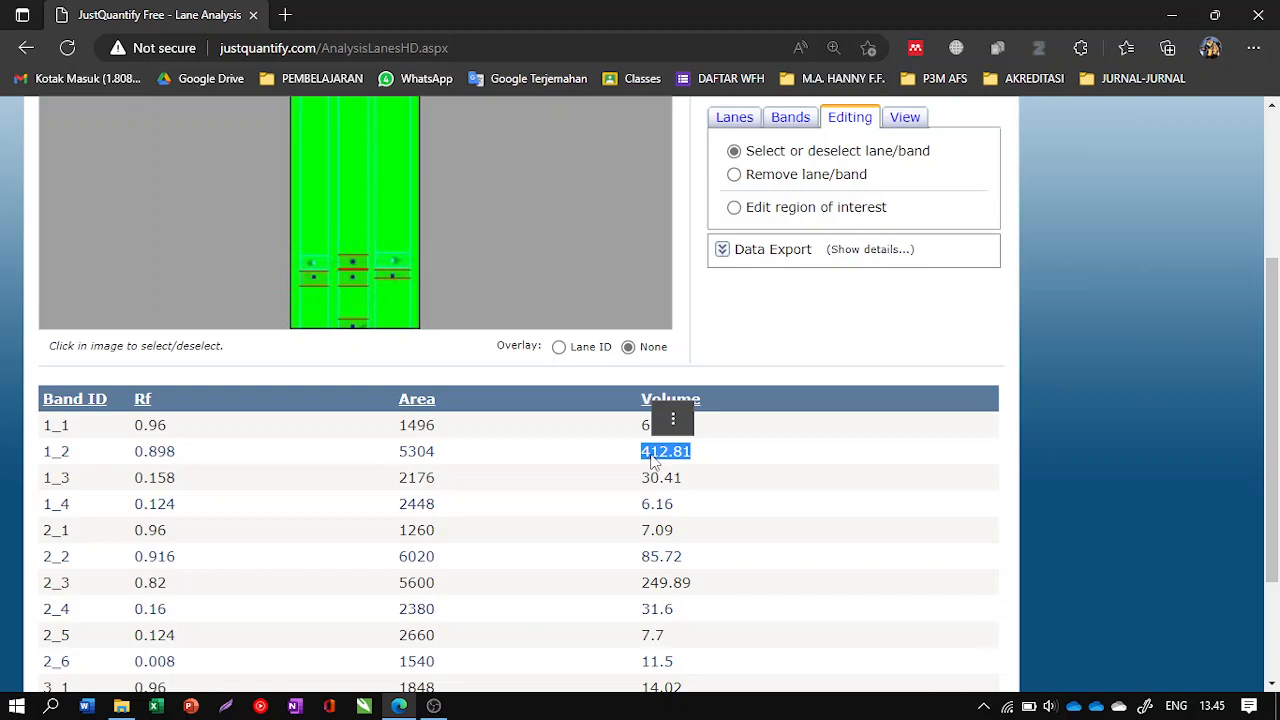
scroll(366, 309, "up", 3)
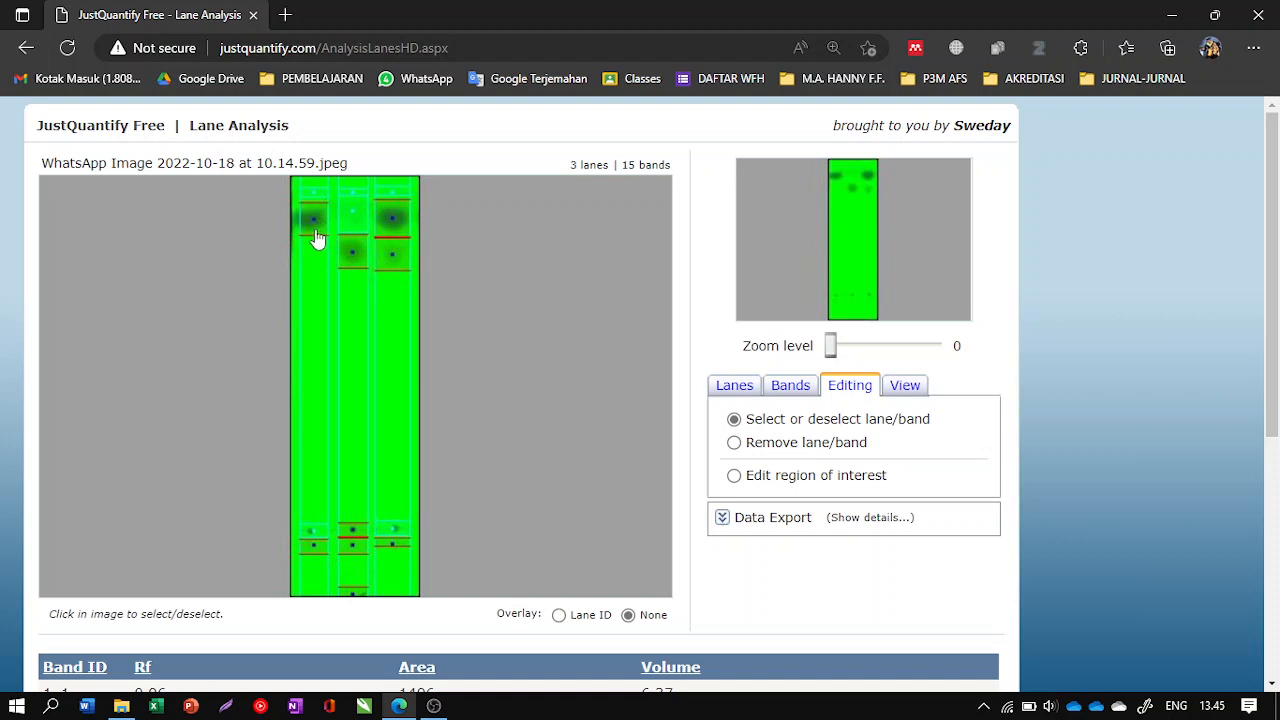
scroll(474, 357, "down", 3)
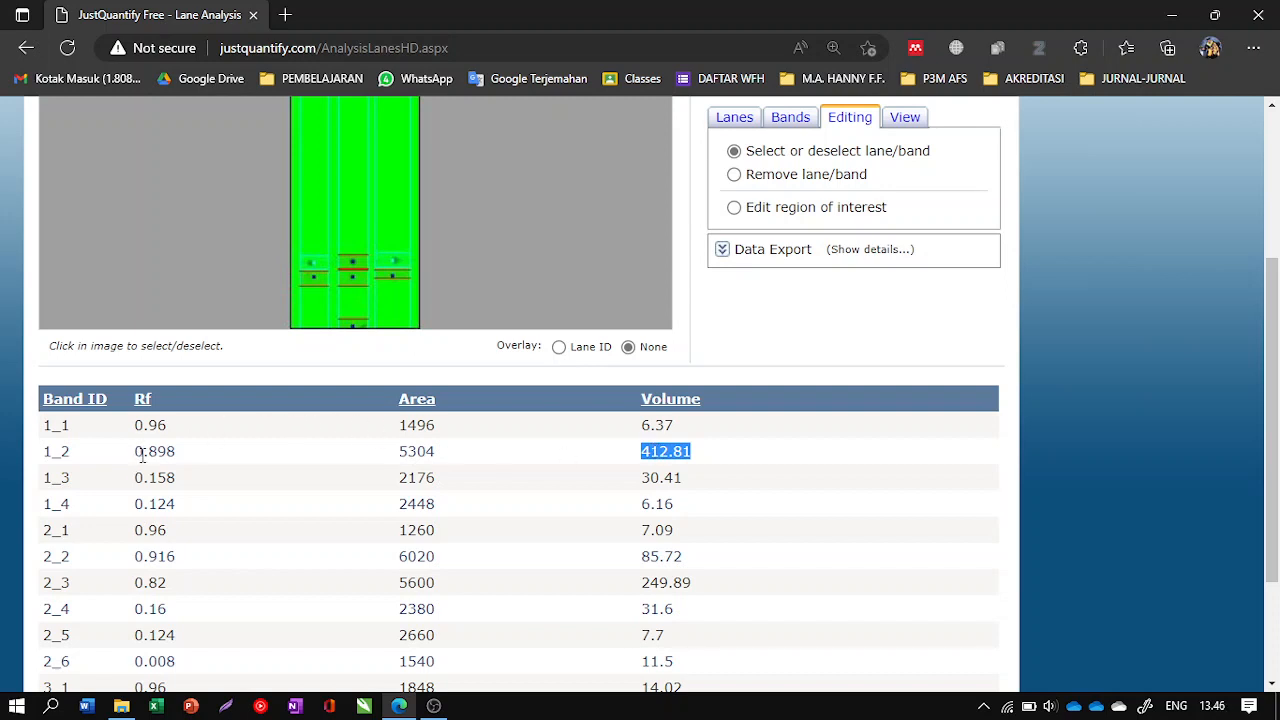
scroll(165, 457, "up", 3)
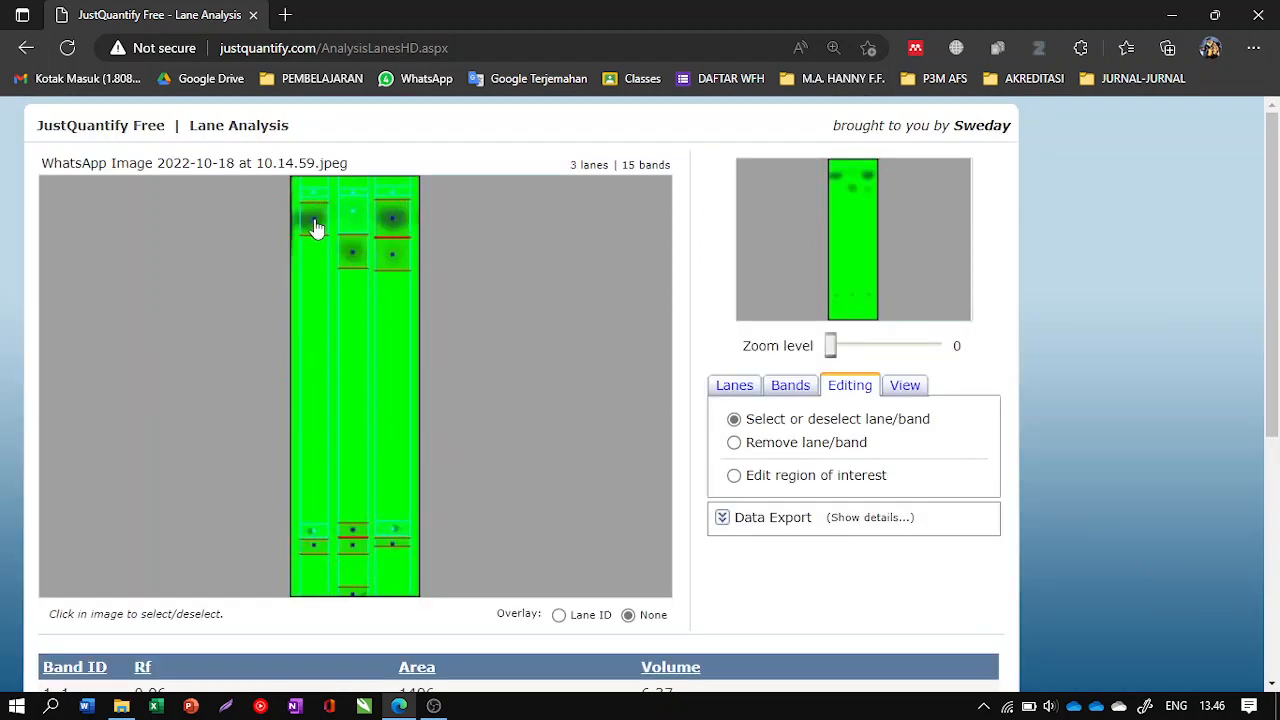
scroll(315, 228, "down", 2)
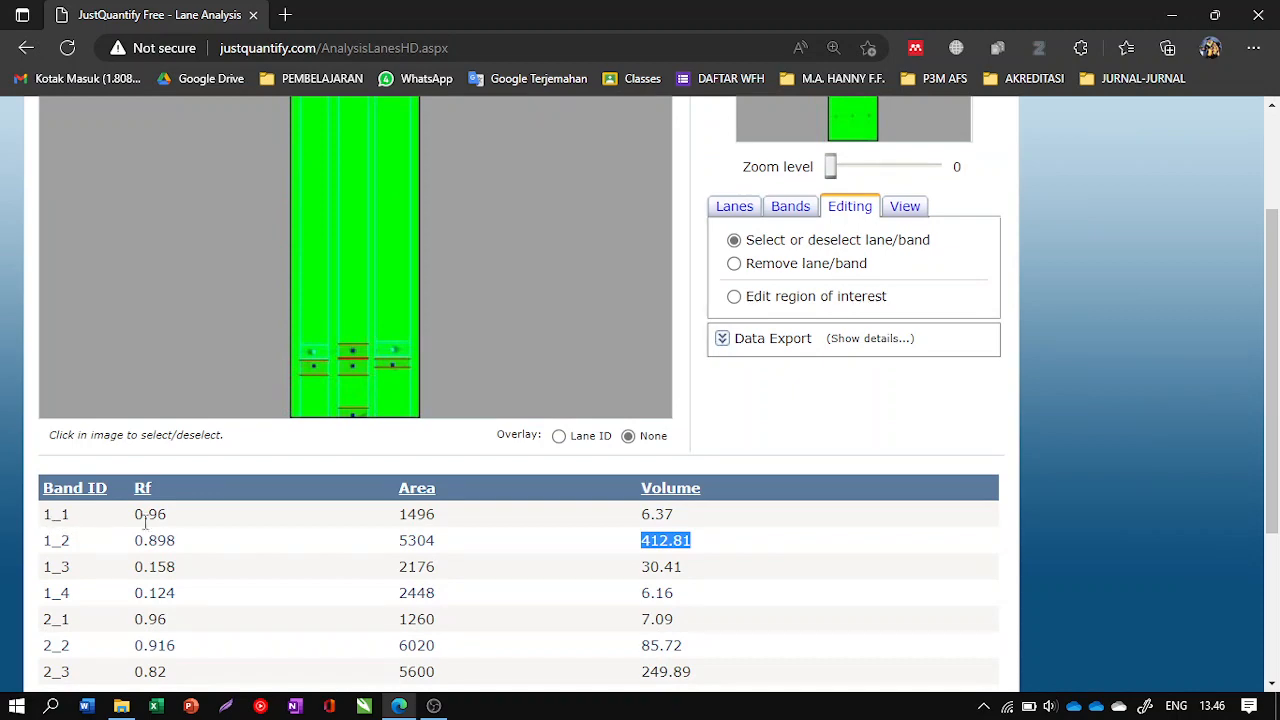
scroll(344, 429, "up", 2)
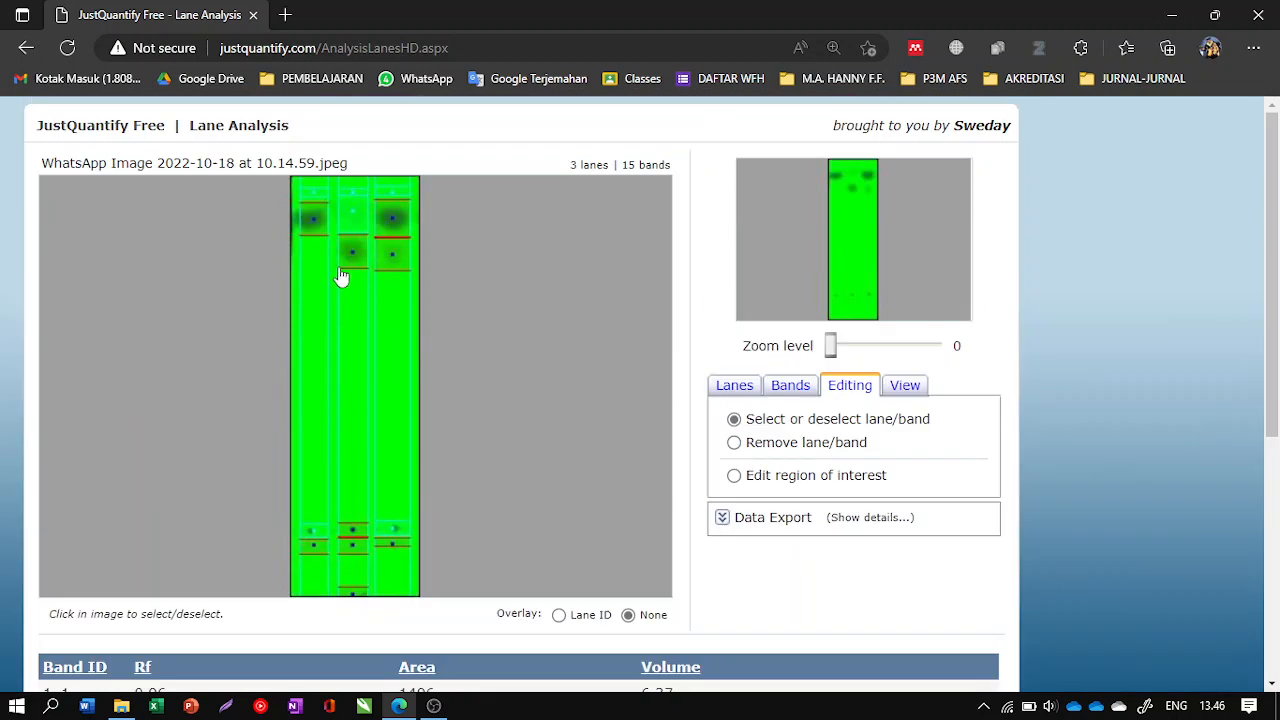
scroll(290, 330, "down", 4)
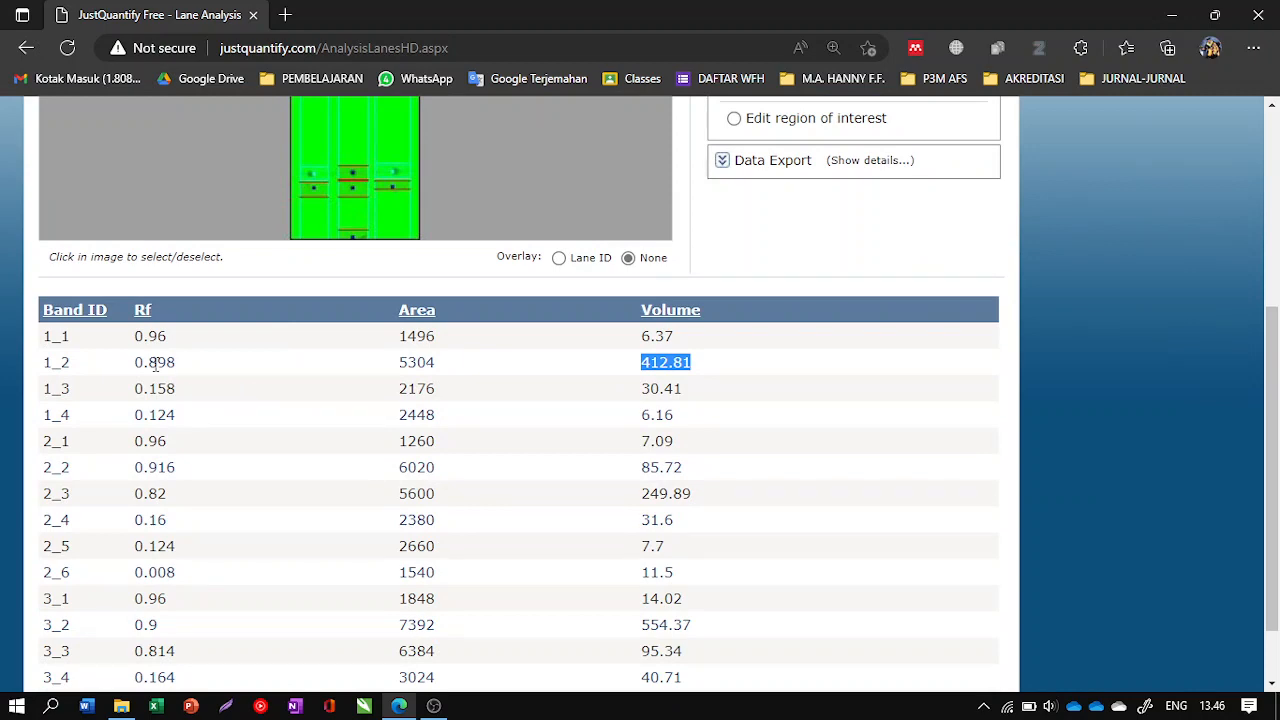
scroll(283, 323, "up", 3)
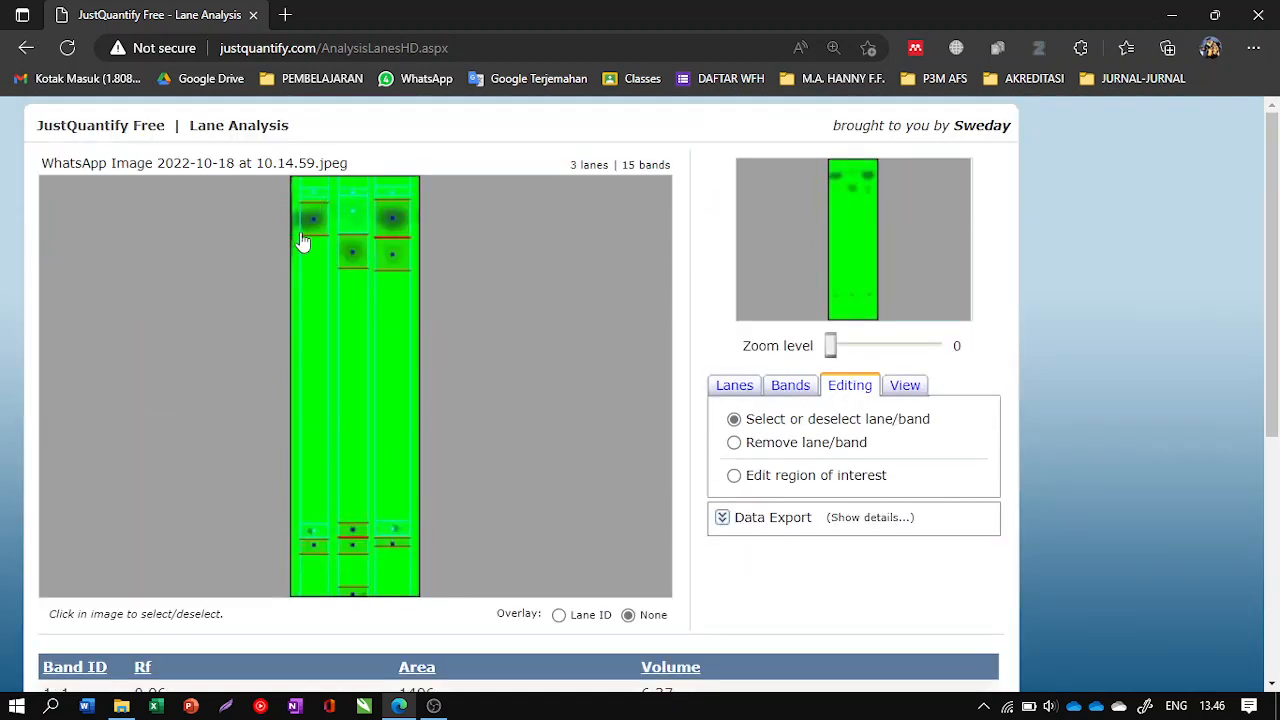
scroll(280, 345, "down", 3)
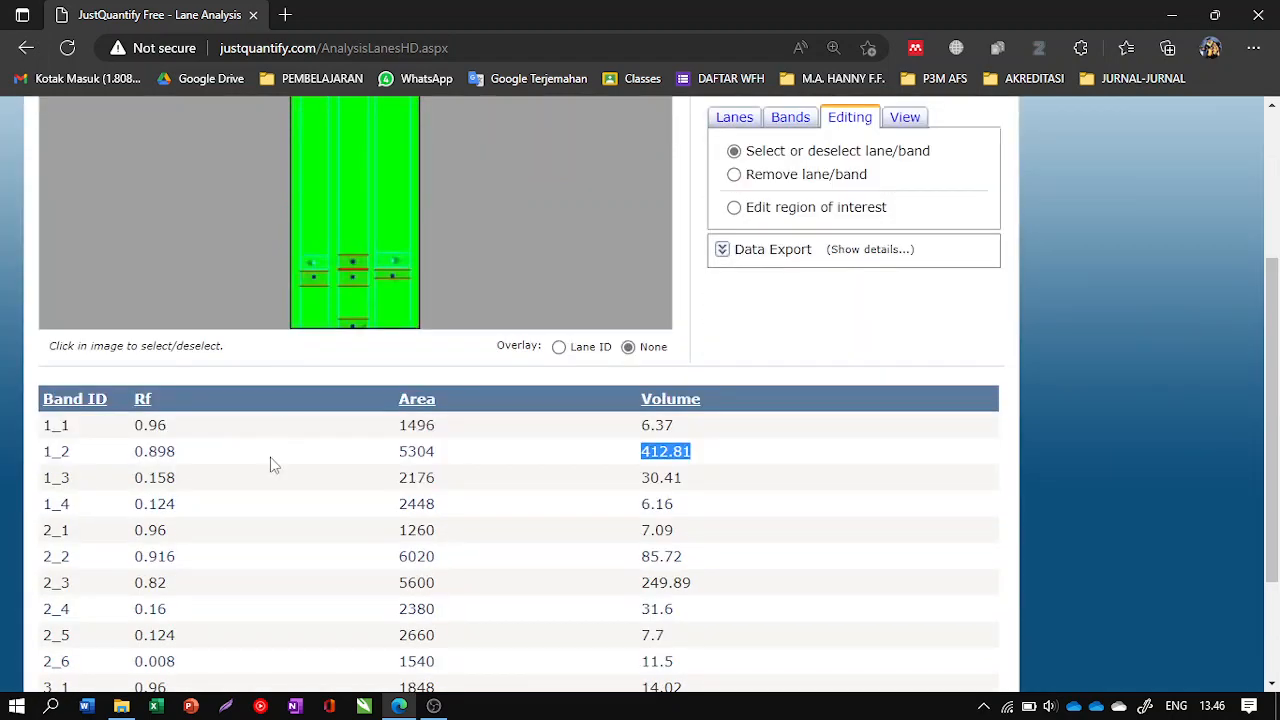
Step: Highlight the Rf, area and volume values of band 1_2 and relate them to the spots on the plate
left_click_drag(35, 455, 214, 451)
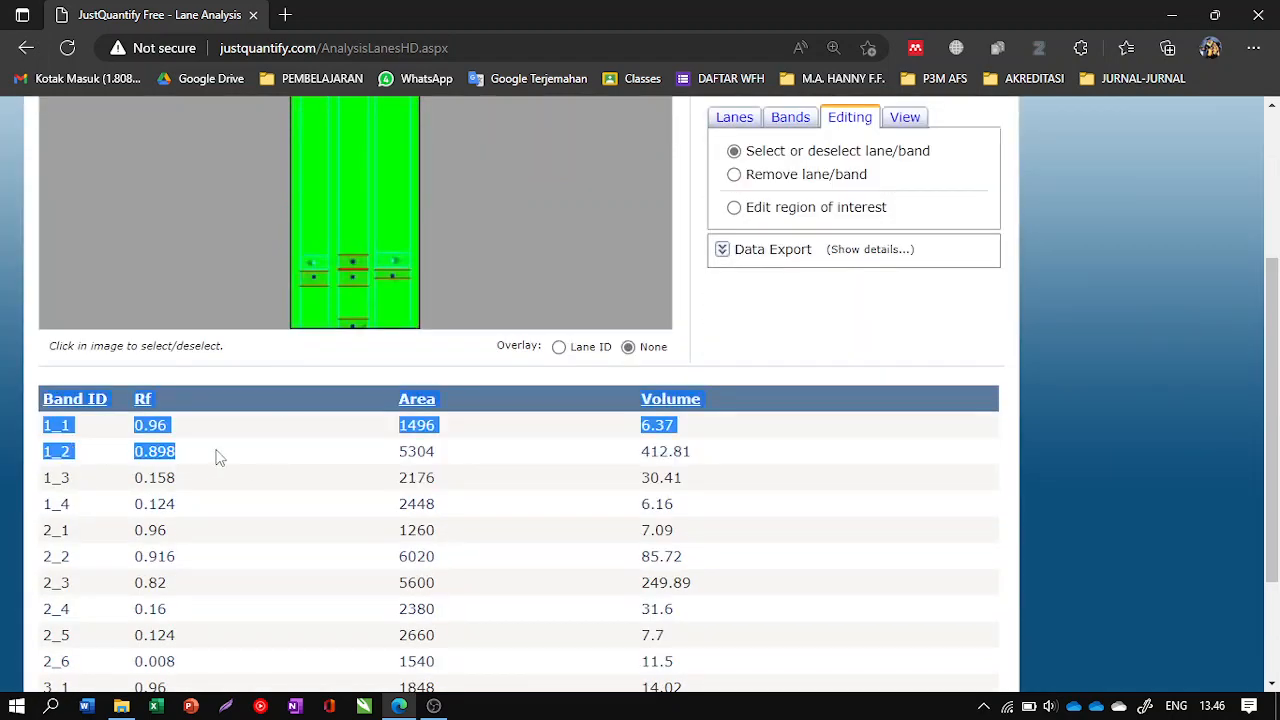
left_click(130, 452)
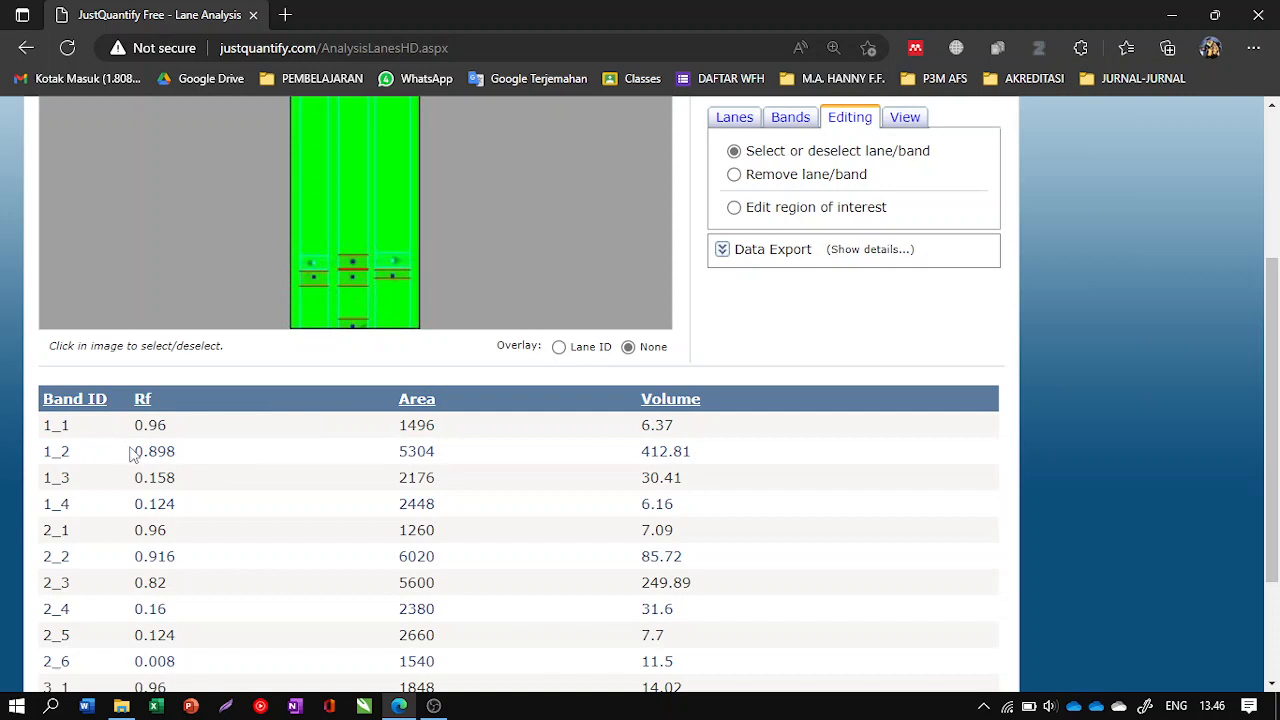
left_click_drag(139, 451, 727, 452)
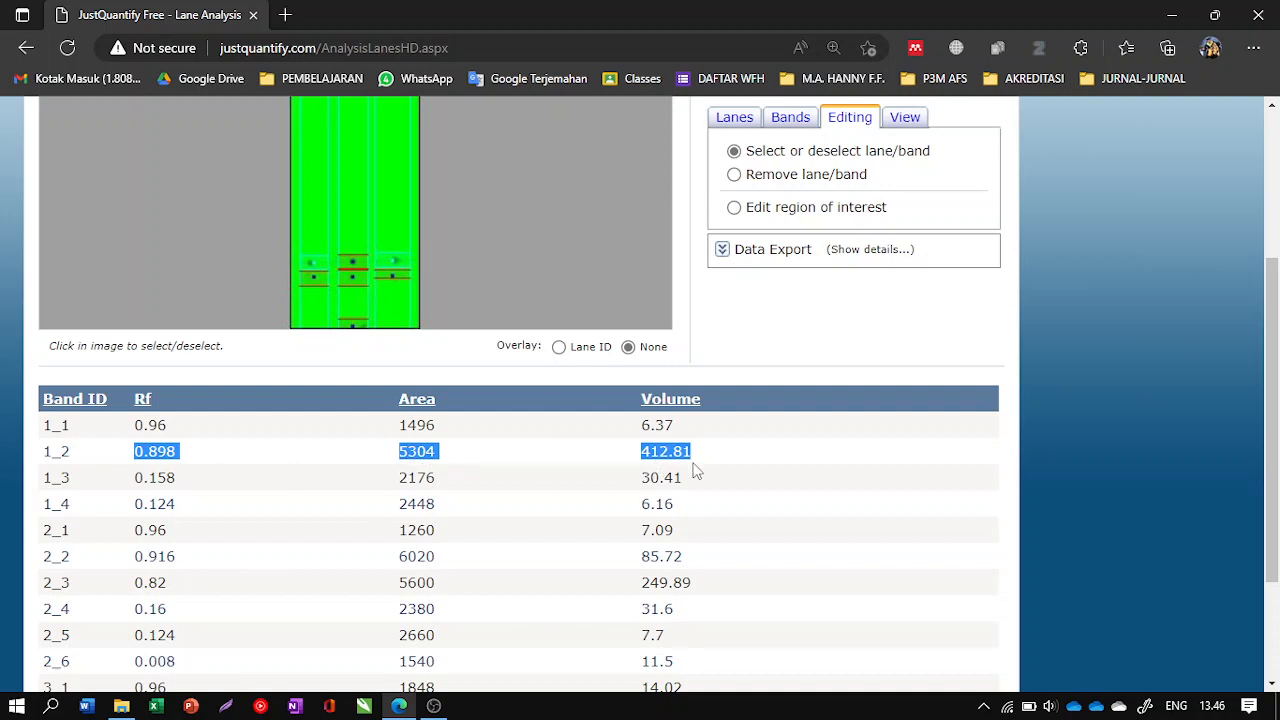
scroll(443, 294, "up", 3)
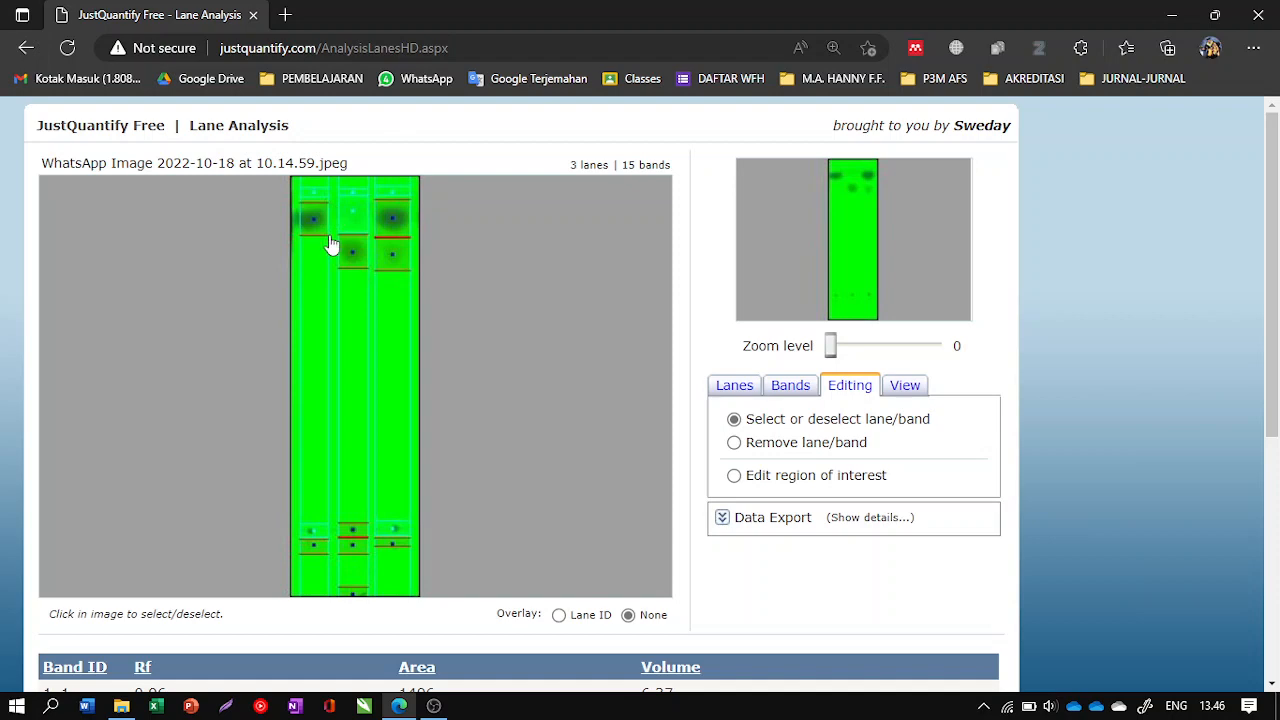
scroll(331, 246, "down", 2)
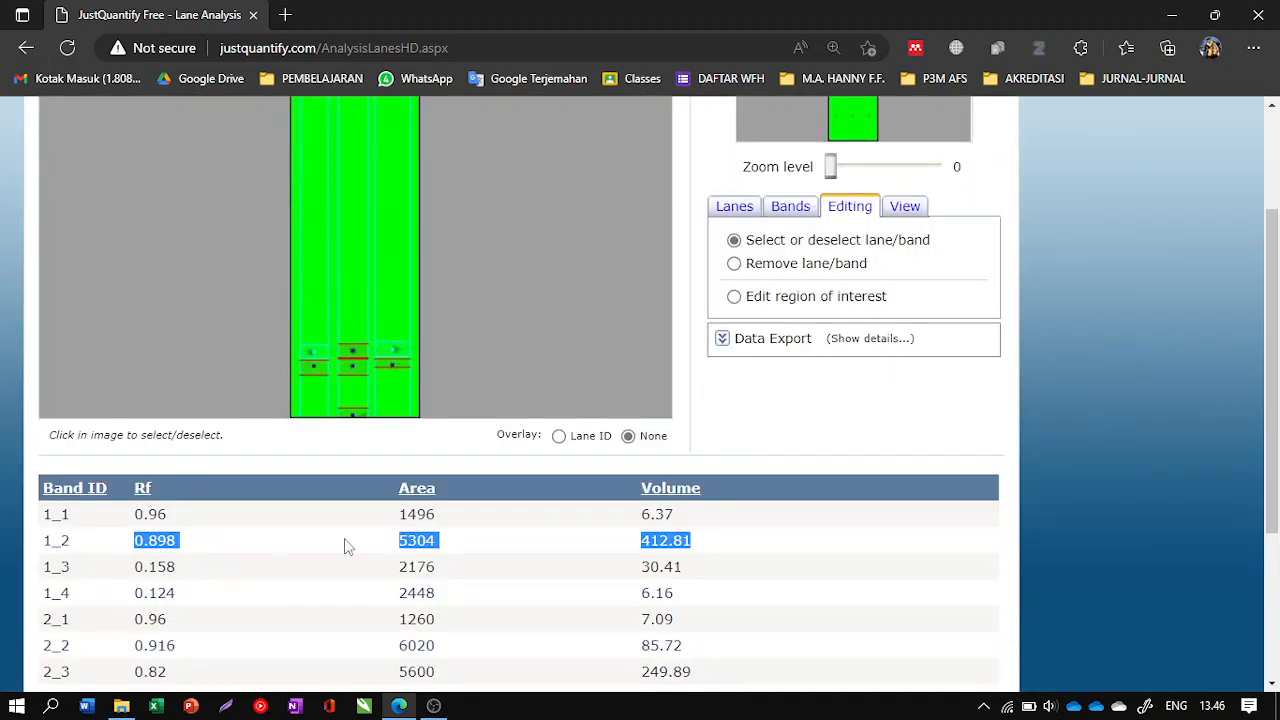
scroll(340, 303, "up", 2)
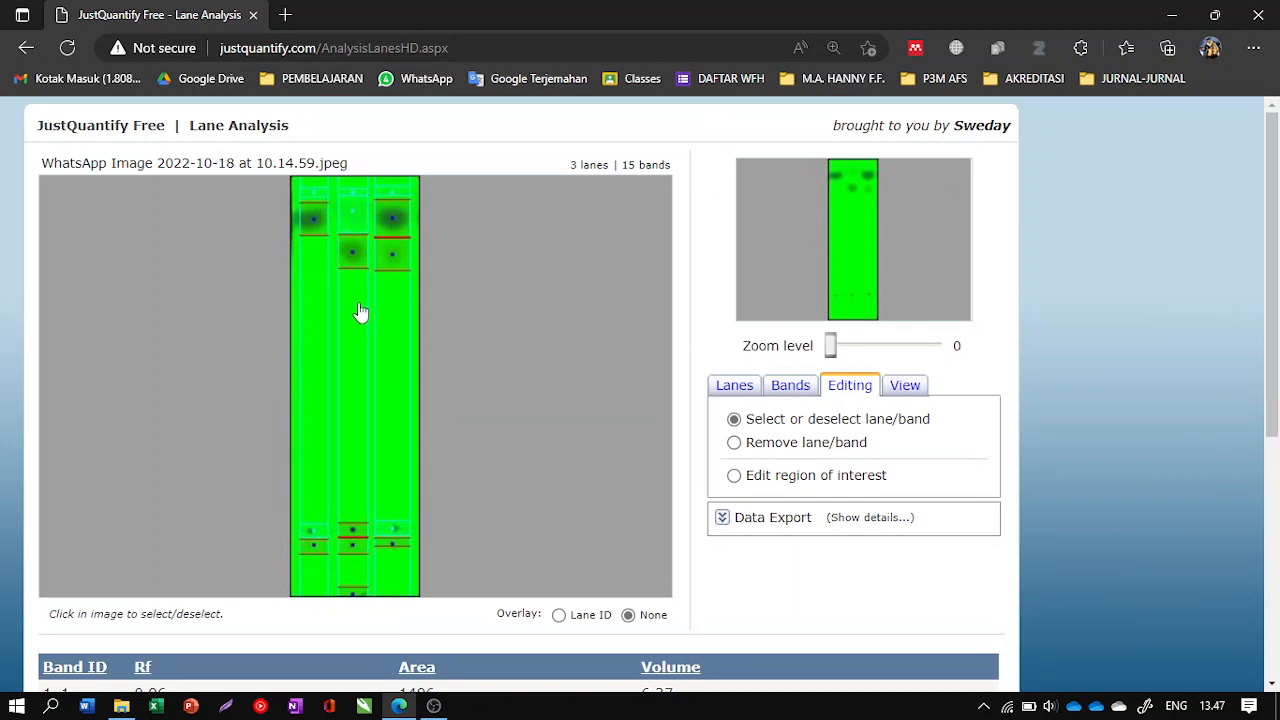
scroll(363, 314, "down", 3)
scroll(86, 518, "down", 1)
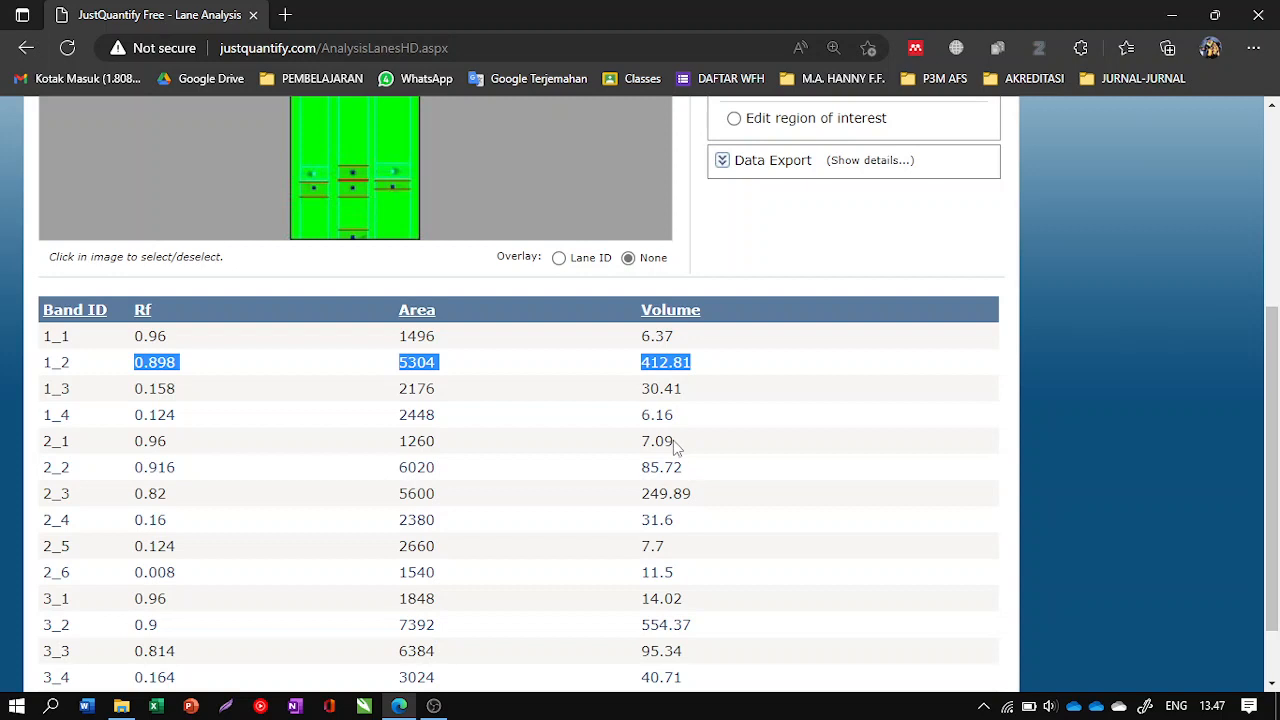
Step: Highlight the table rows of bands 2_1 to 2_6 and compare them with the lane 2 spots on the plate
left_click_drag(46, 449, 699, 587)
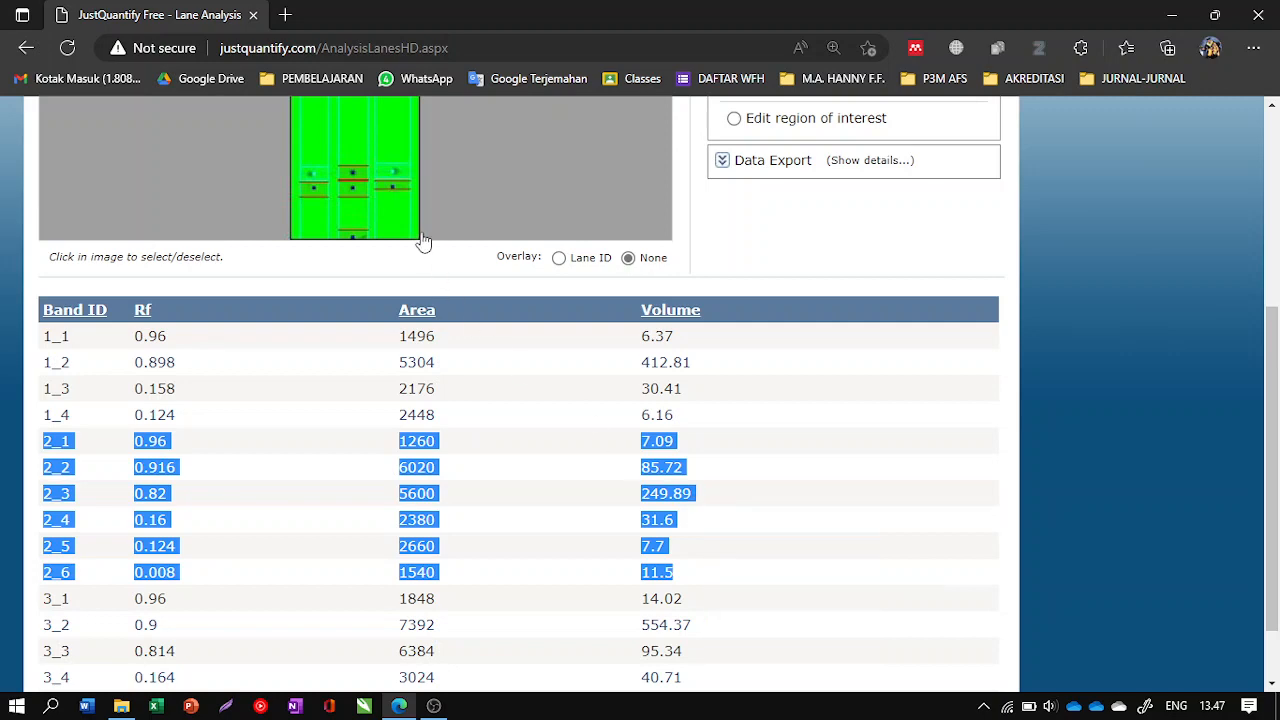
scroll(420, 240, "up", 4)
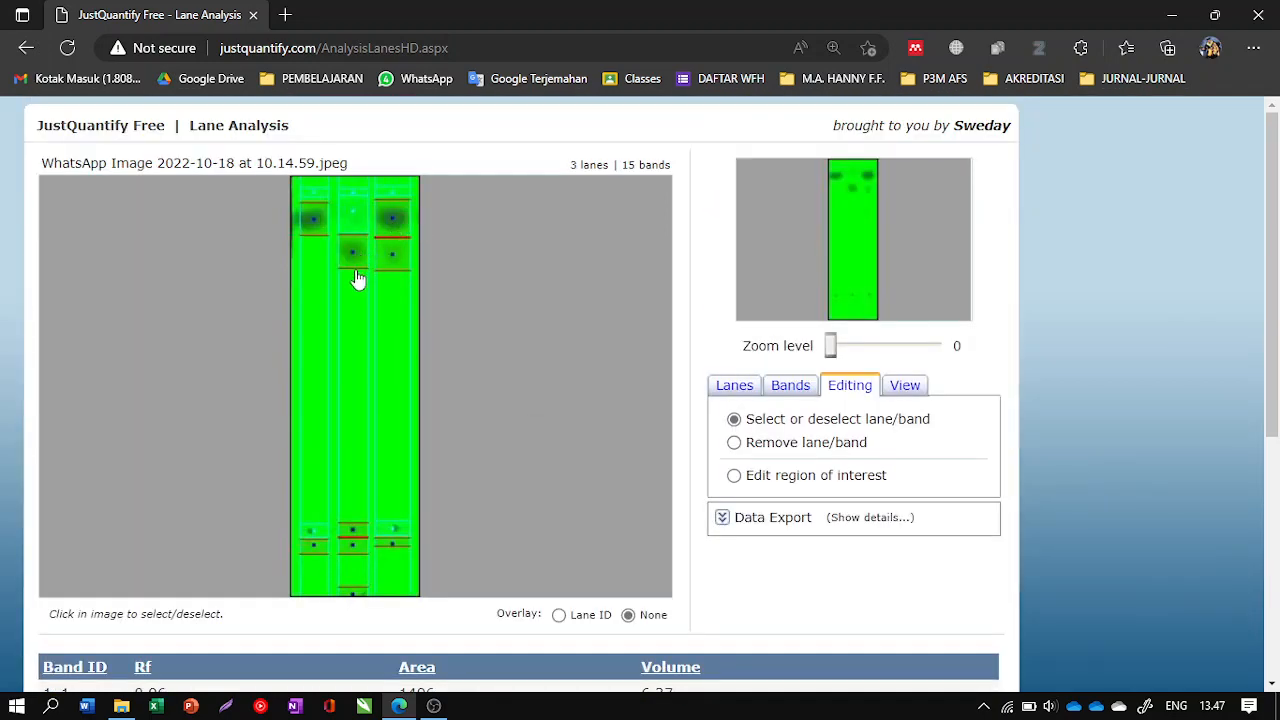
scroll(358, 268, "down", 4)
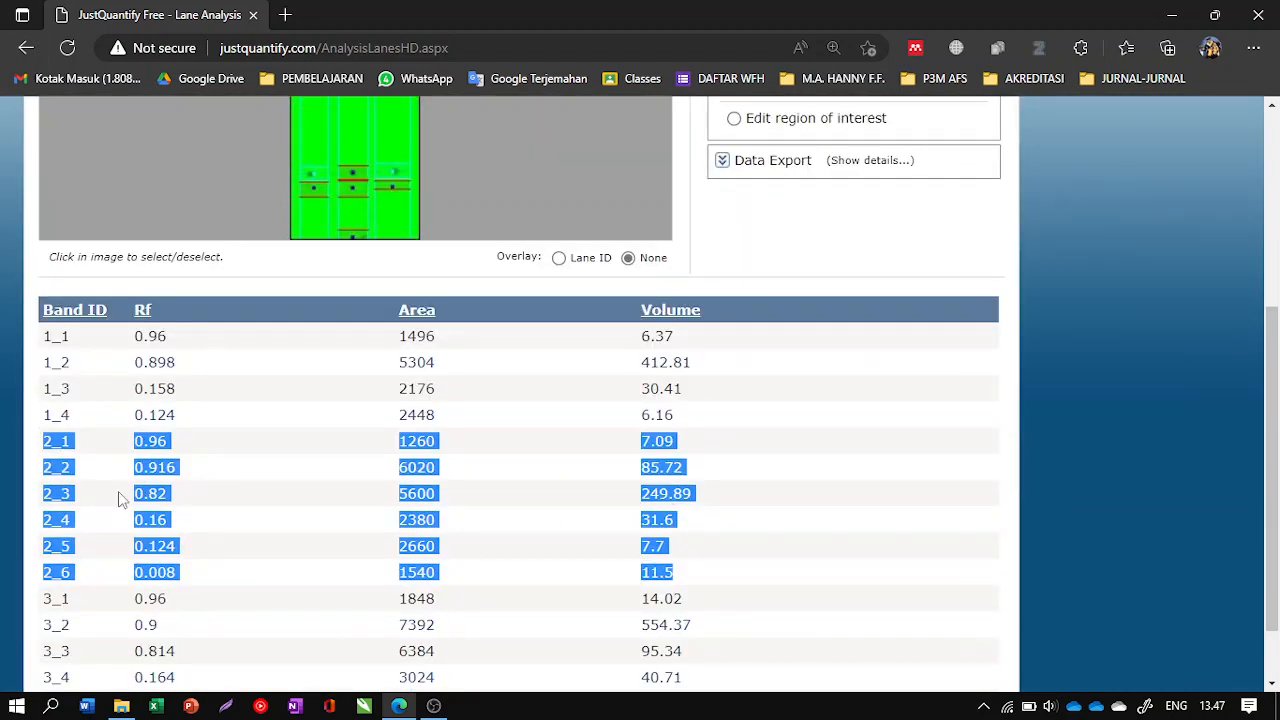
Step: Highlight the row of band 2_3, enlarge the page and relate its values to the dark lane 2 spot
left_click_drag(60, 494, 42, 494)
left_click_drag(172, 489, 702, 498)
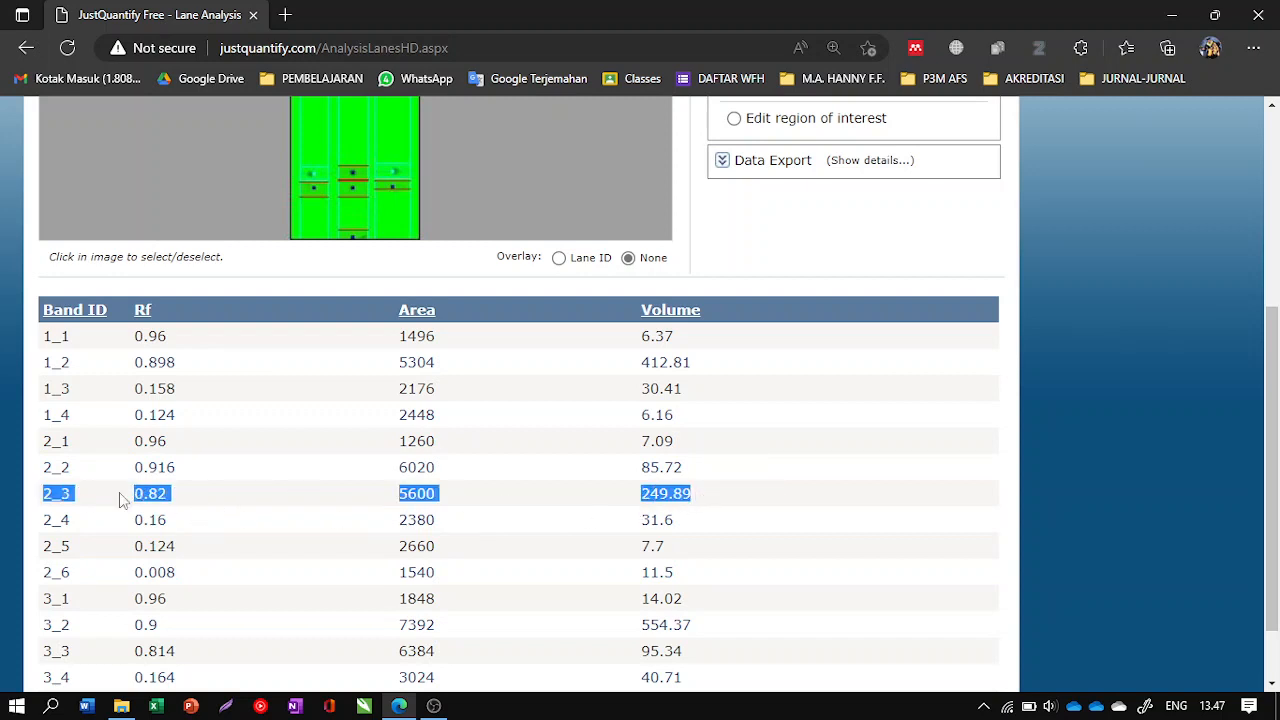
key("ctrl+plus")
key("ctrl+plus")
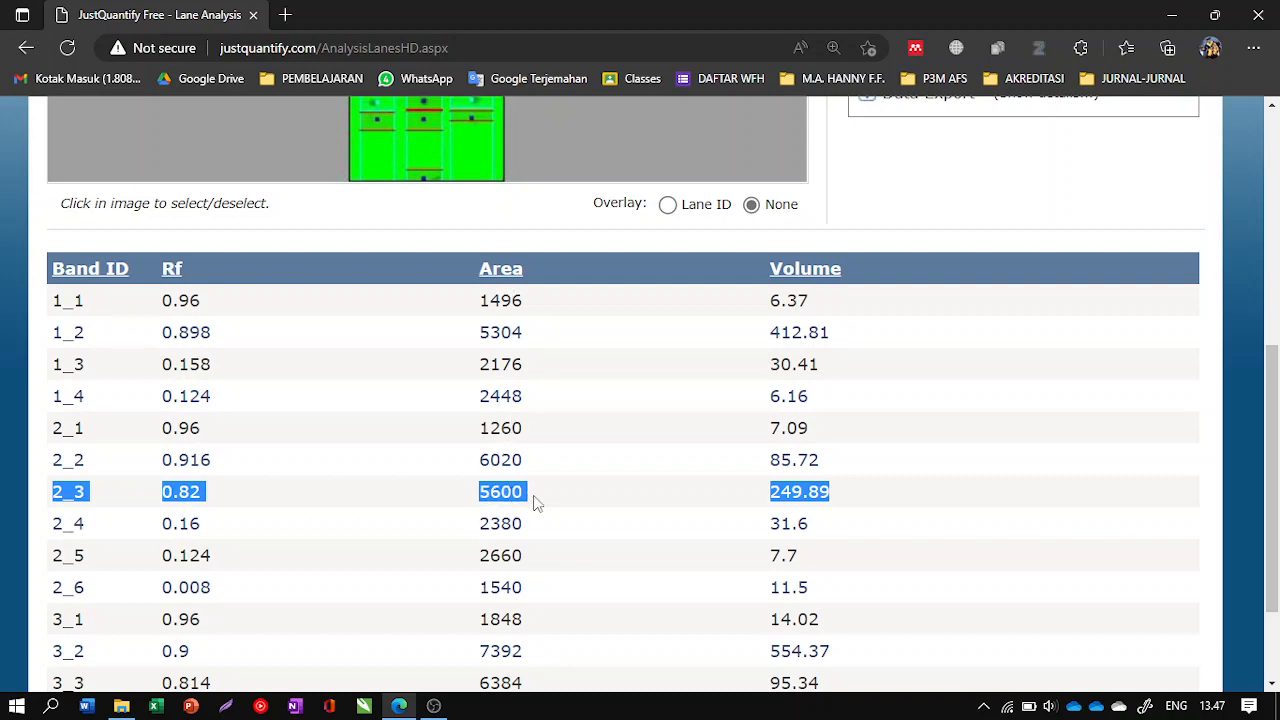
scroll(535, 503, "up", 3)
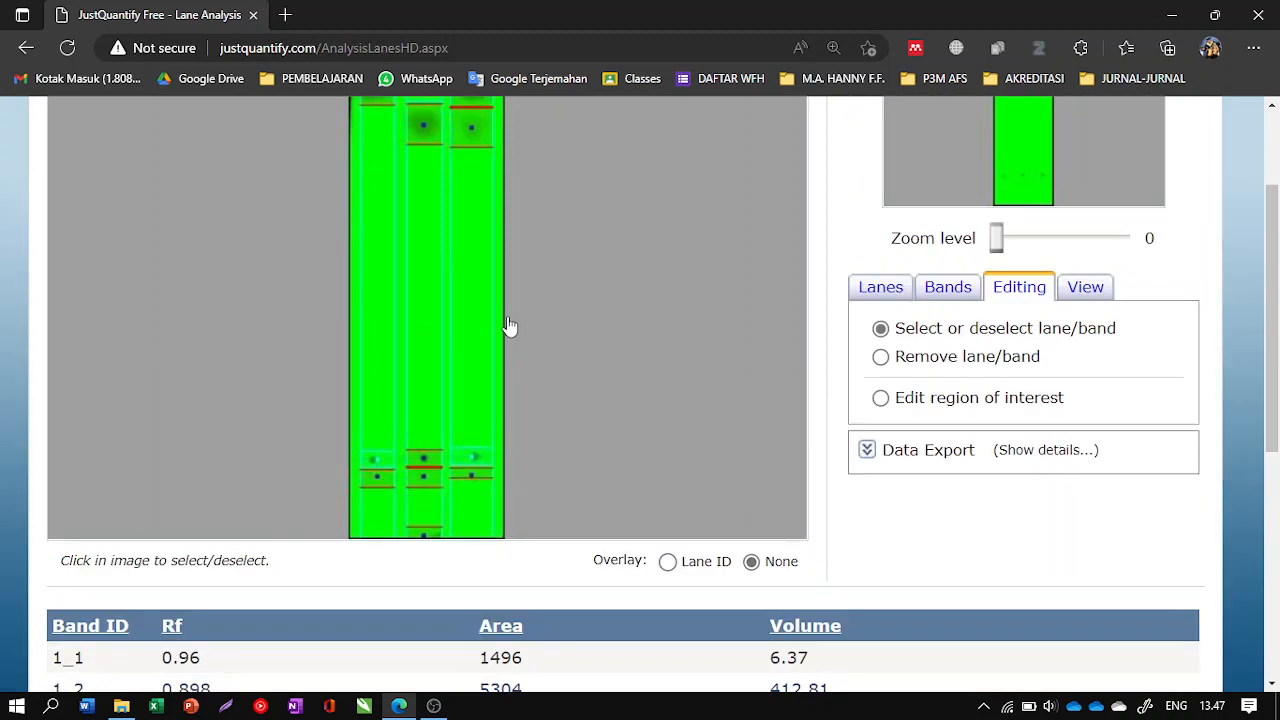
scroll(430, 160, "down", 4)
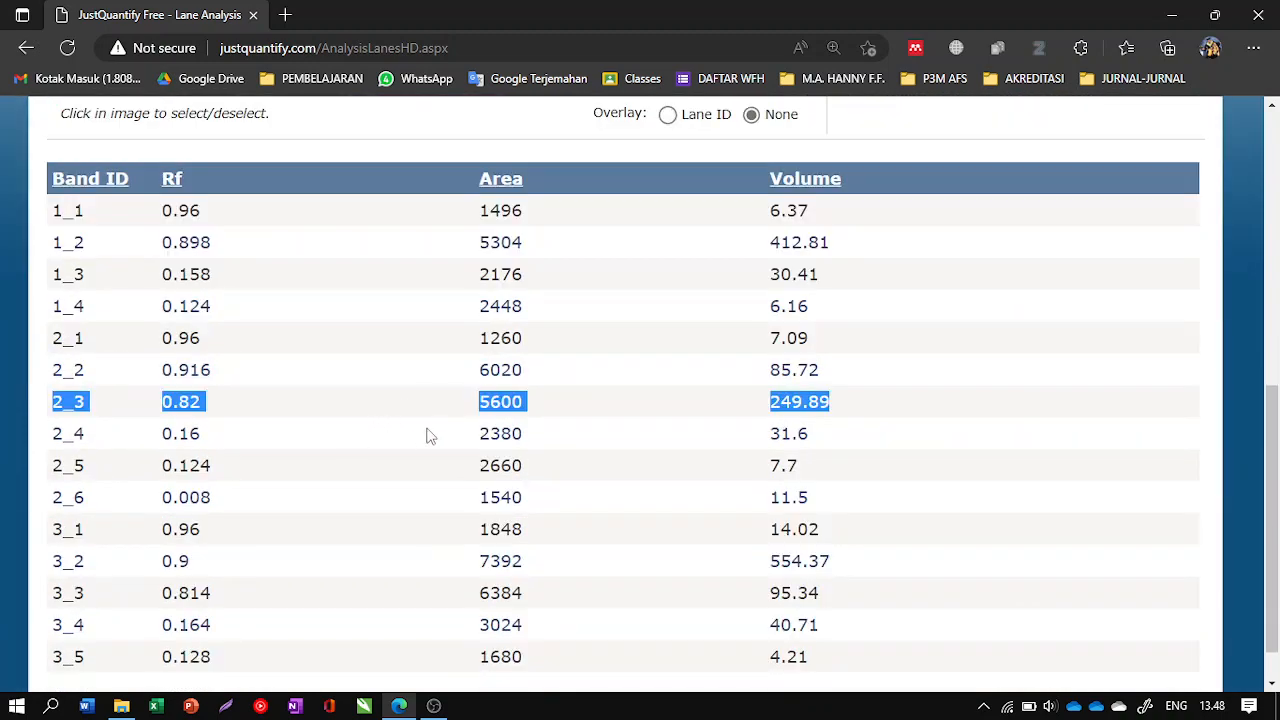
Step: Locate the two dark spots near the top of lane 3 and find the lane 3 rows in the results table
scroll(485, 410, "up", 4)
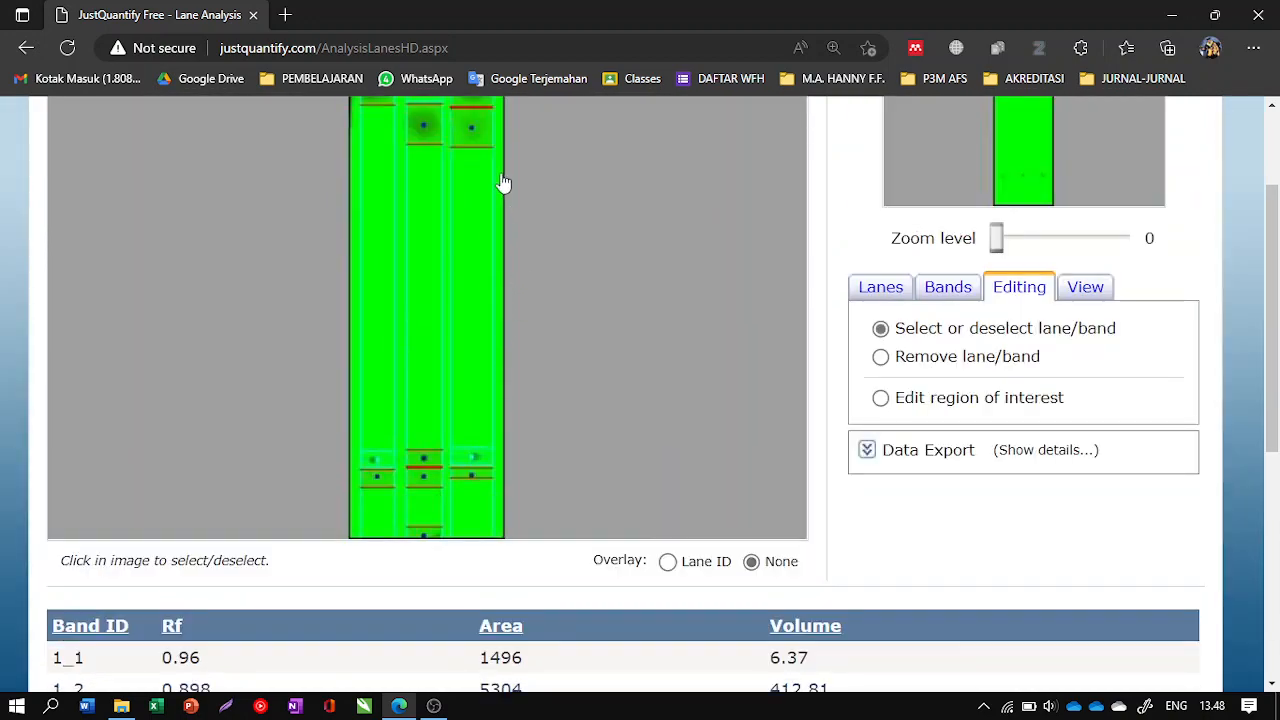
scroll(505, 240, "up", 1)
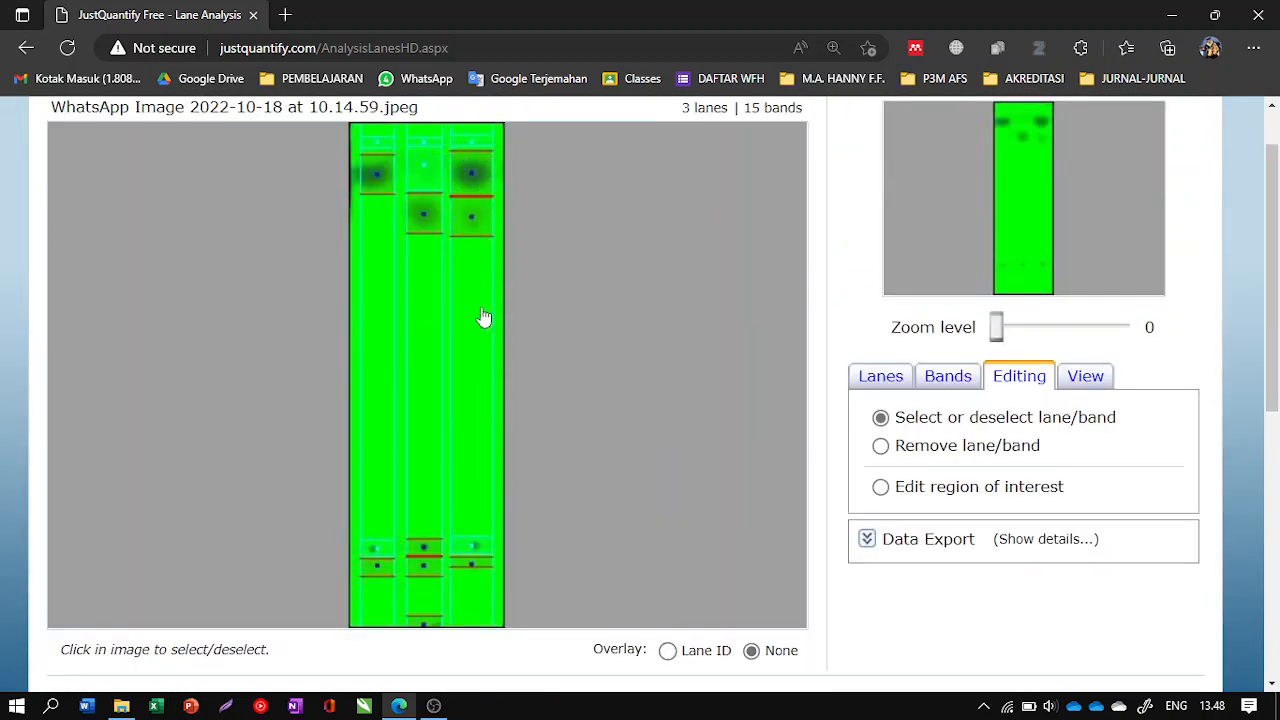
left_click(469, 210)
scroll(469, 214, "down", 4)
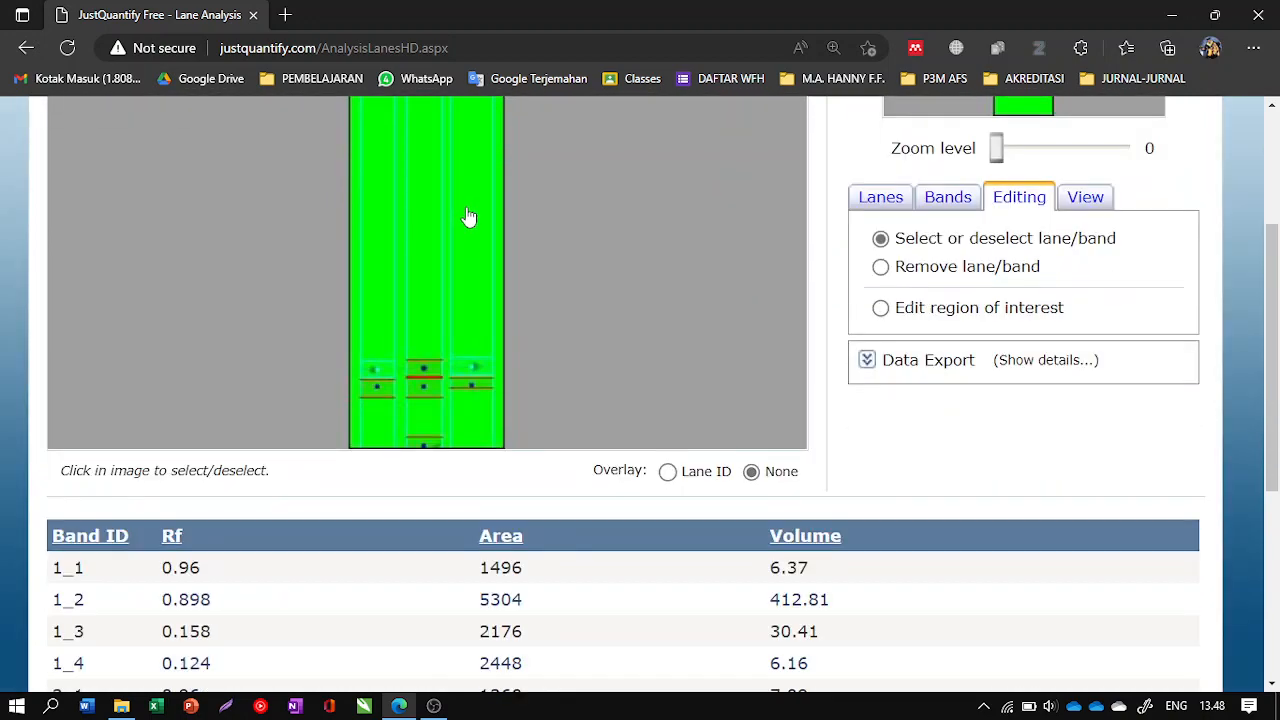
scroll(465, 300, "down", 1)
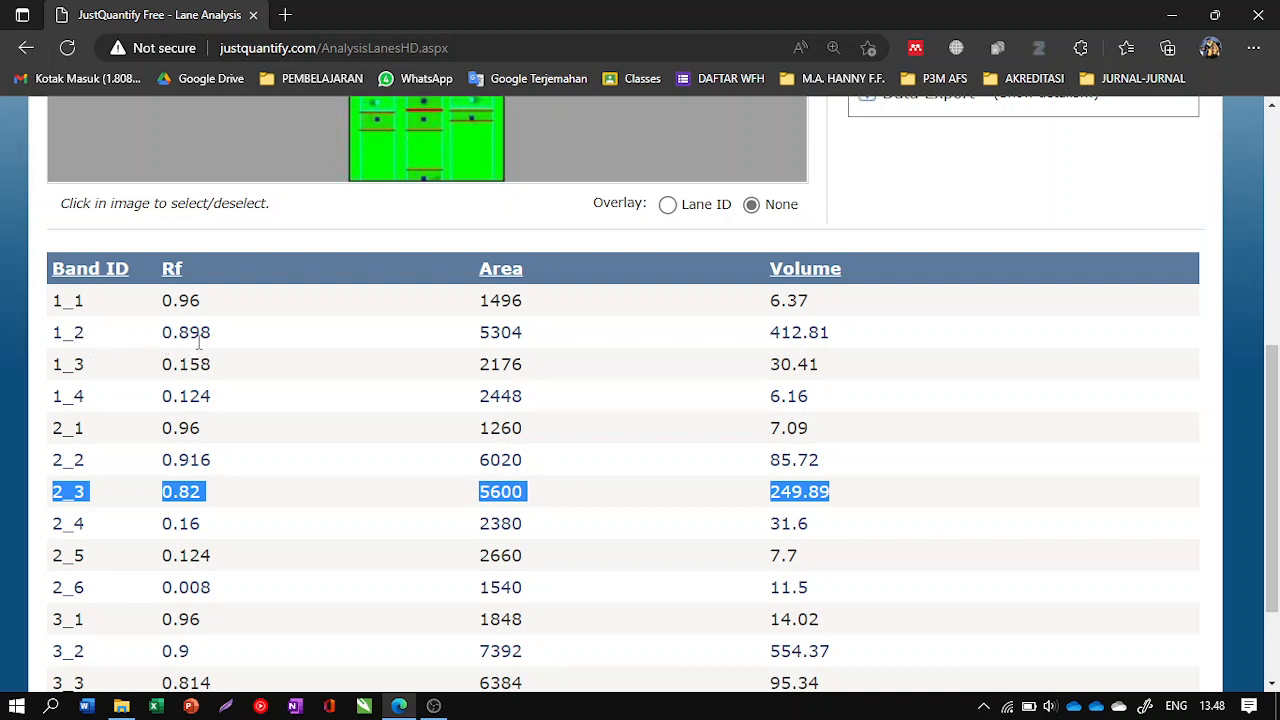
scroll(210, 341, "down", 3)
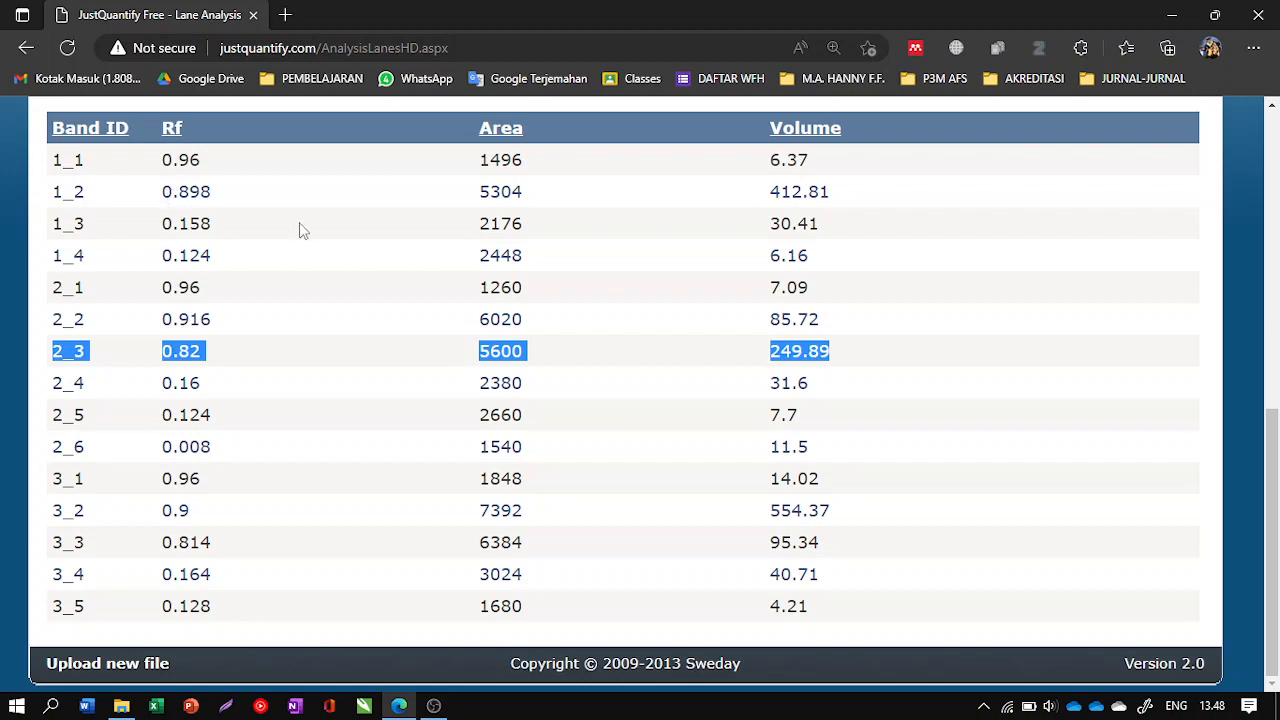
Step: Highlight the Rf, area and volume of band 3_2 and compare the row with the upper dark spot in lane 3
left_click(76, 508)
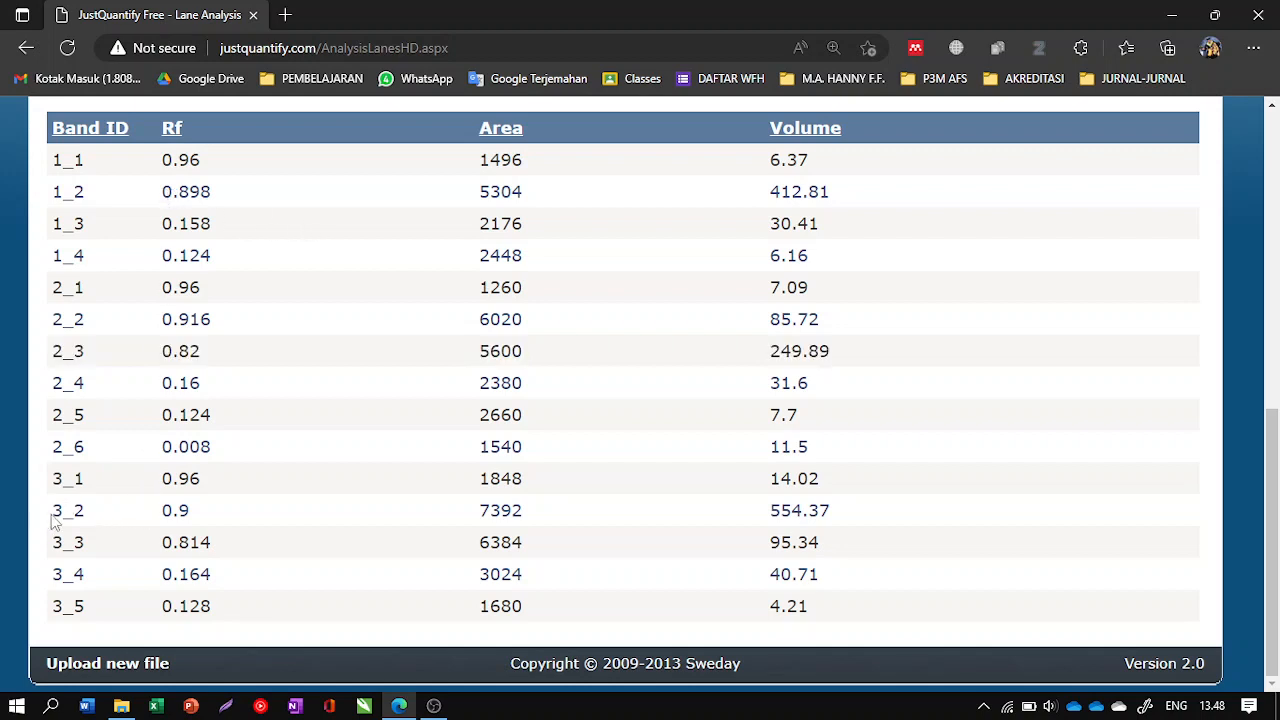
left_click_drag(56, 512, 679, 511)
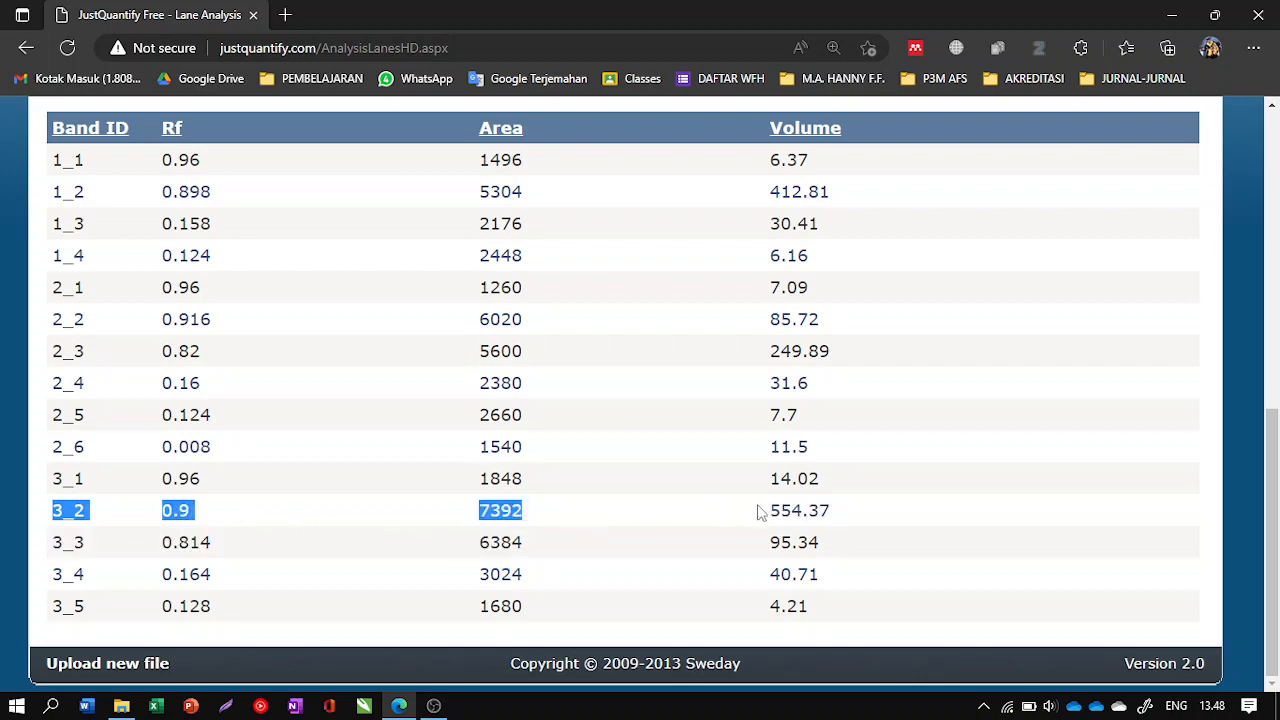
left_click_drag(759, 512, 837, 513)
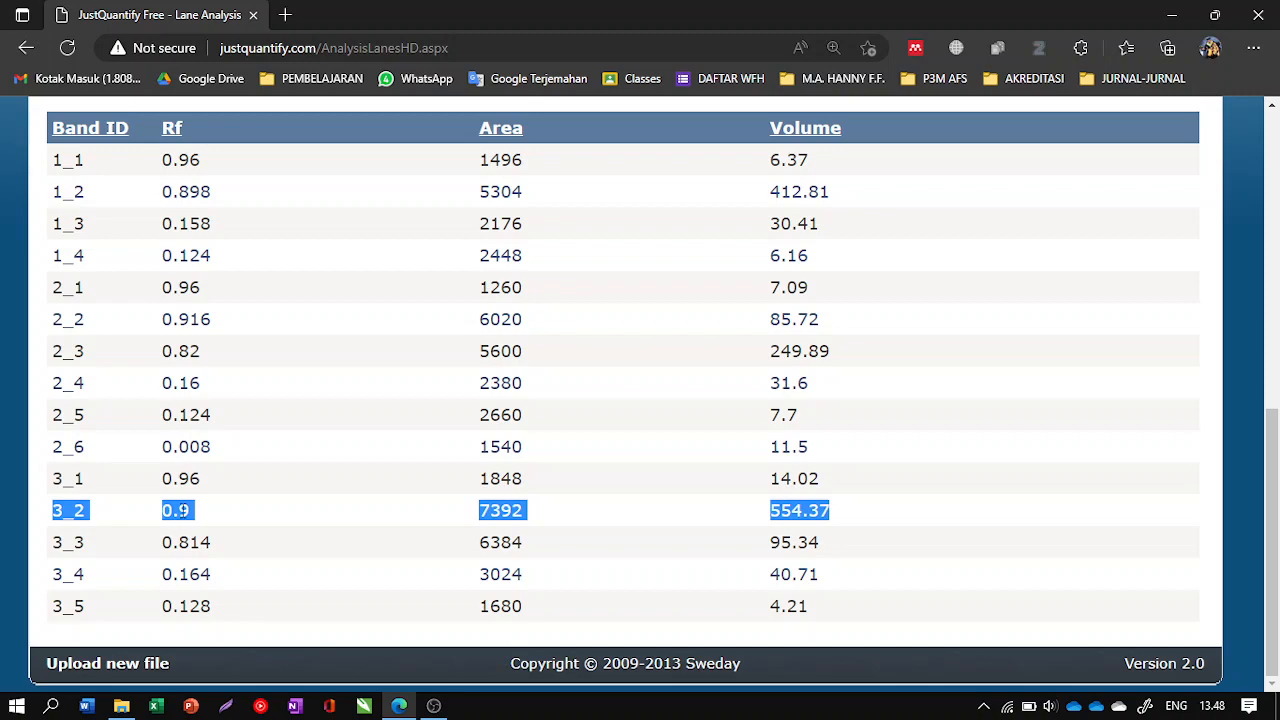
scroll(565, 435, "up", 10)
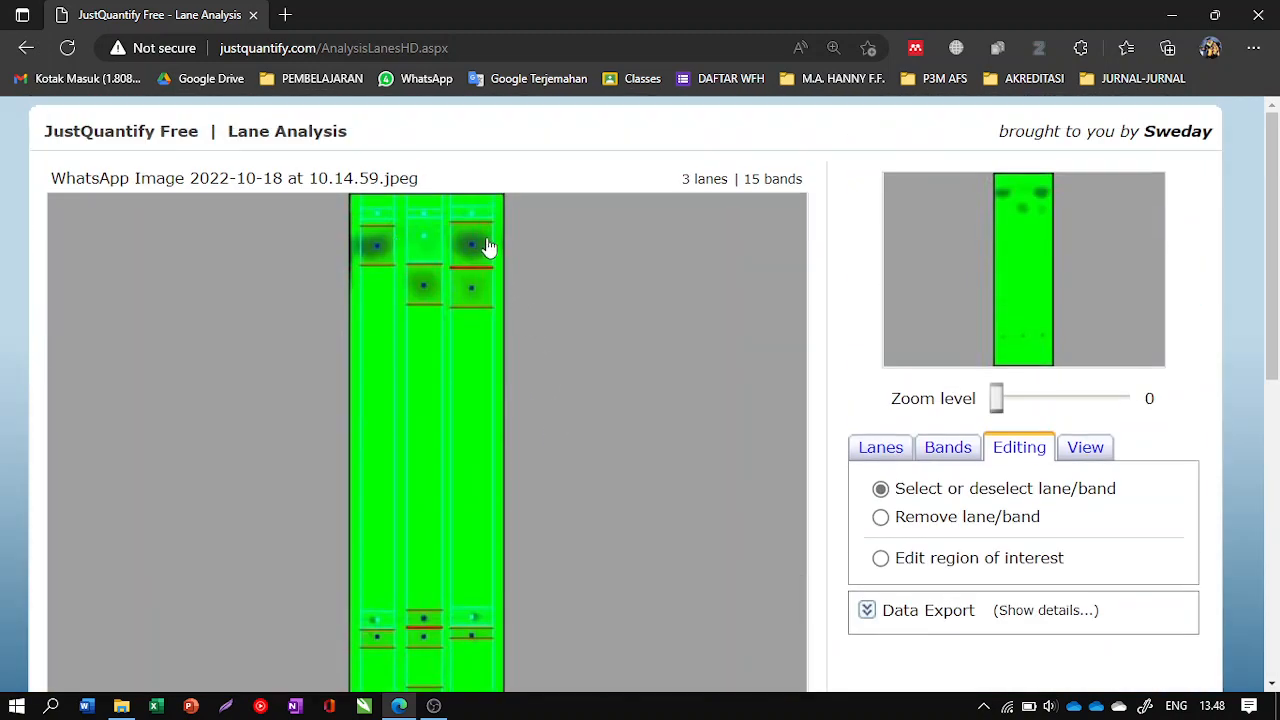
scroll(480, 255, "down", 7)
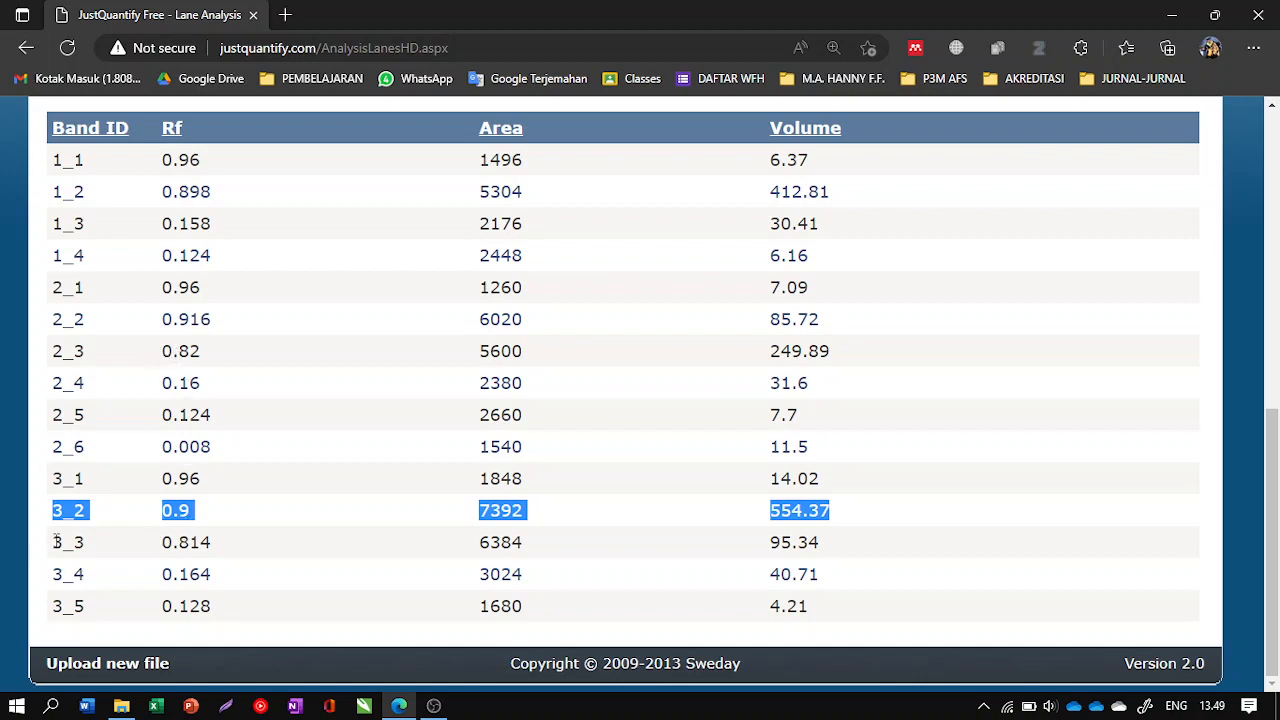
Step: Highlight the Rf, area and volume of band 3_3 for review, then clear the text highlight
left_click_drag(56, 541, 272, 548)
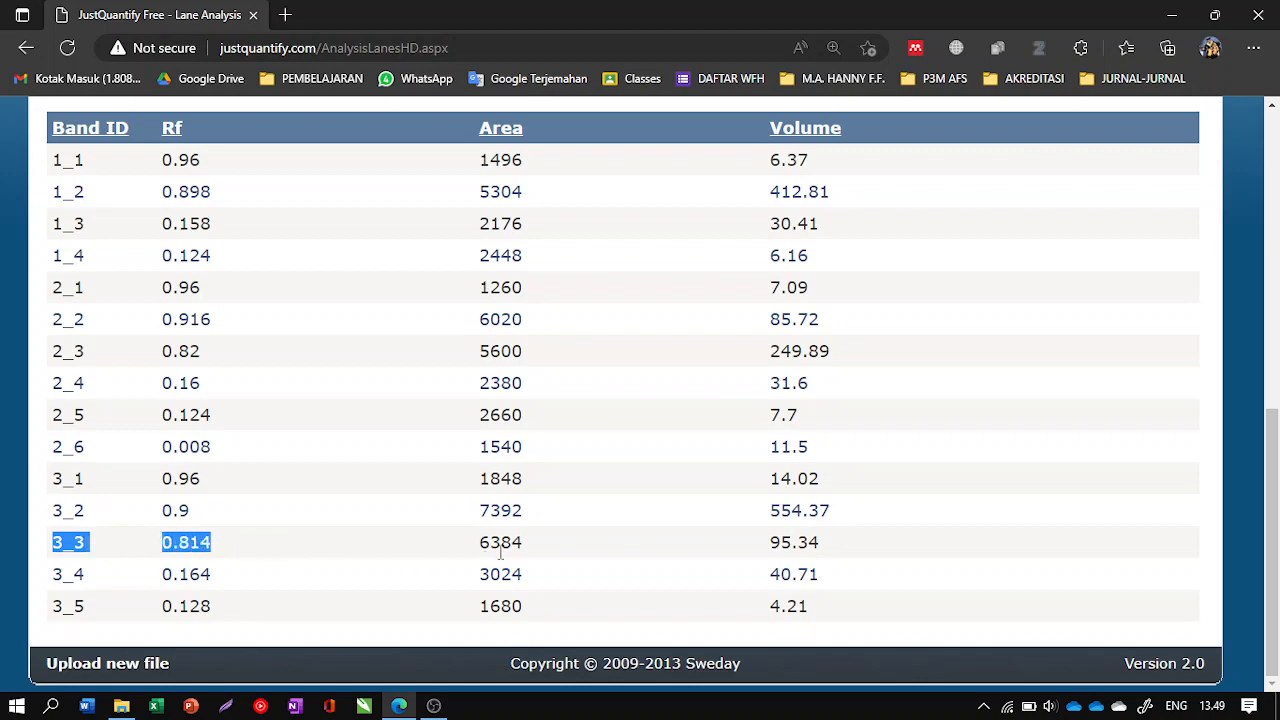
left_click_drag(501, 553, 657, 530)
left_click_drag(777, 535, 831, 546)
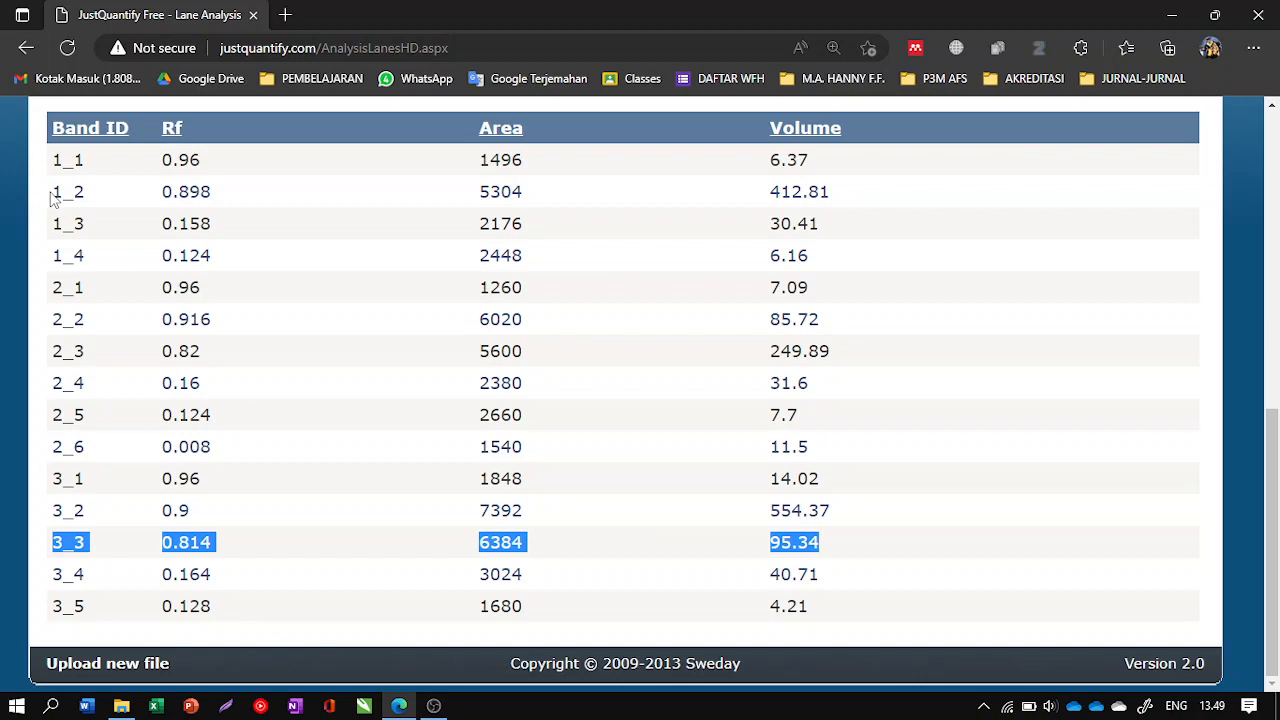
left_click(94, 196)
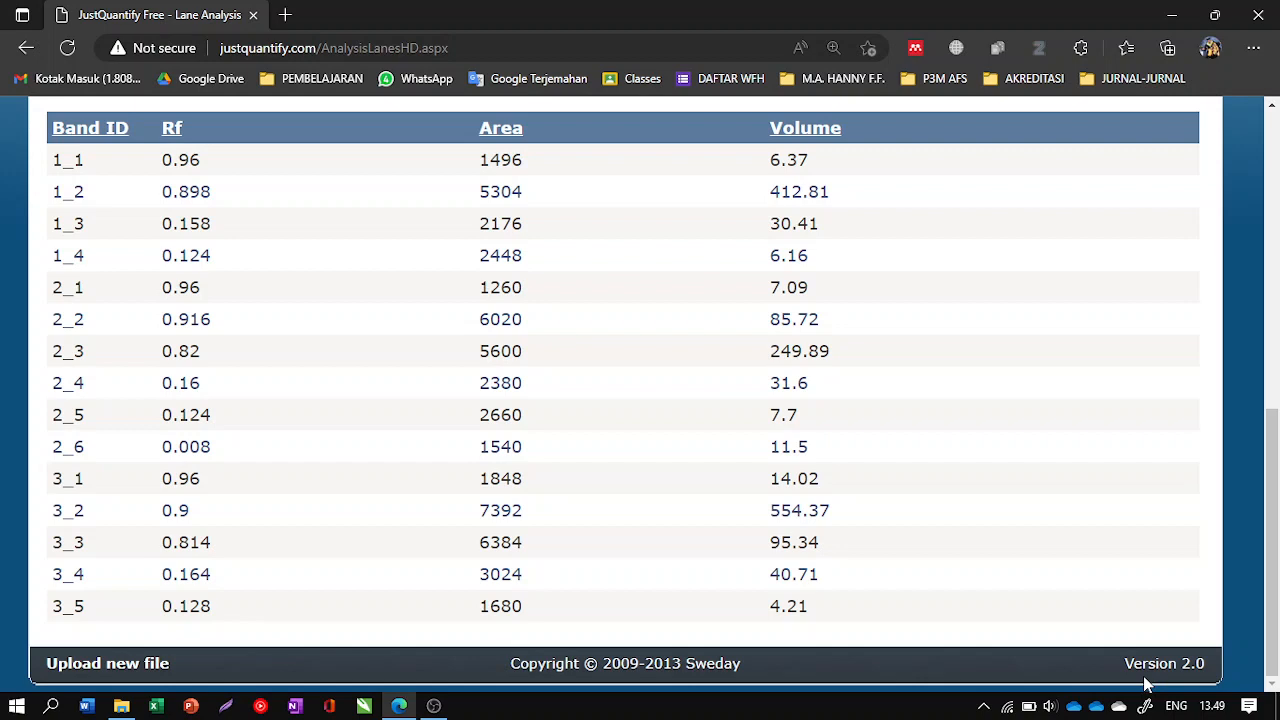
Step: Capture the whole results table with the screenshot tool and mark band 1_2 with a short yellow marker stroke
left_click(230, 709)
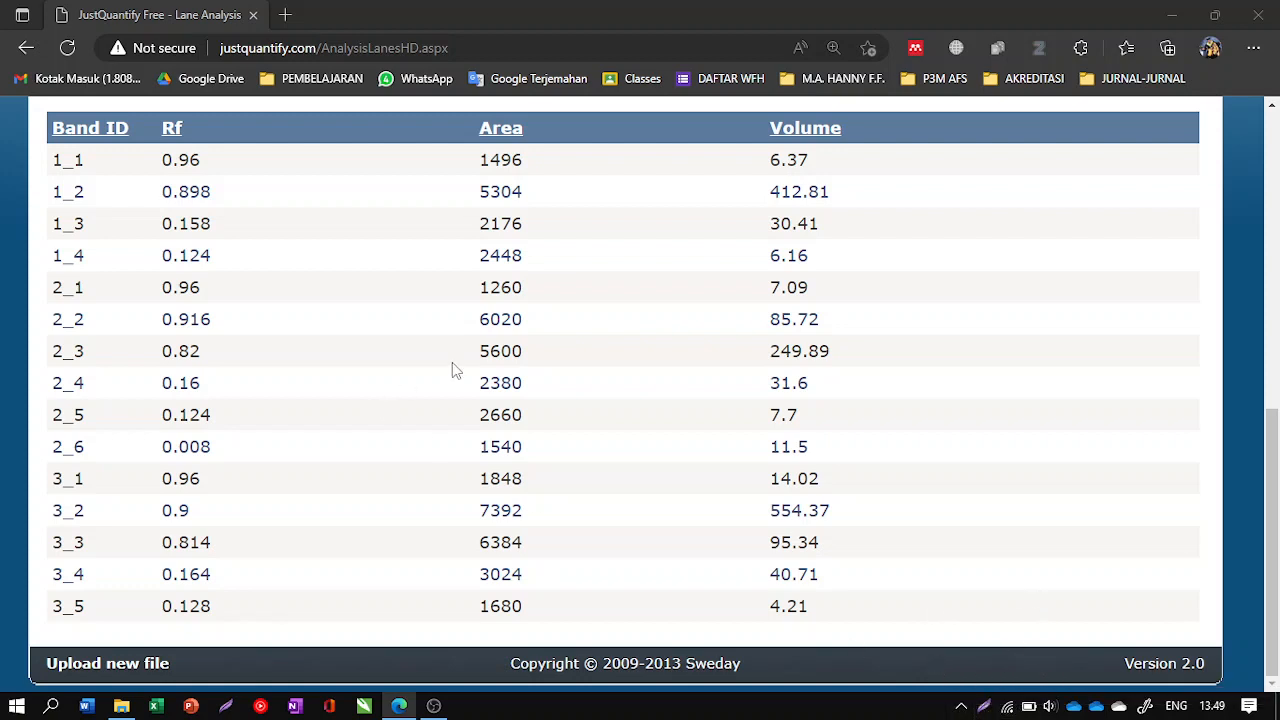
key("Print")
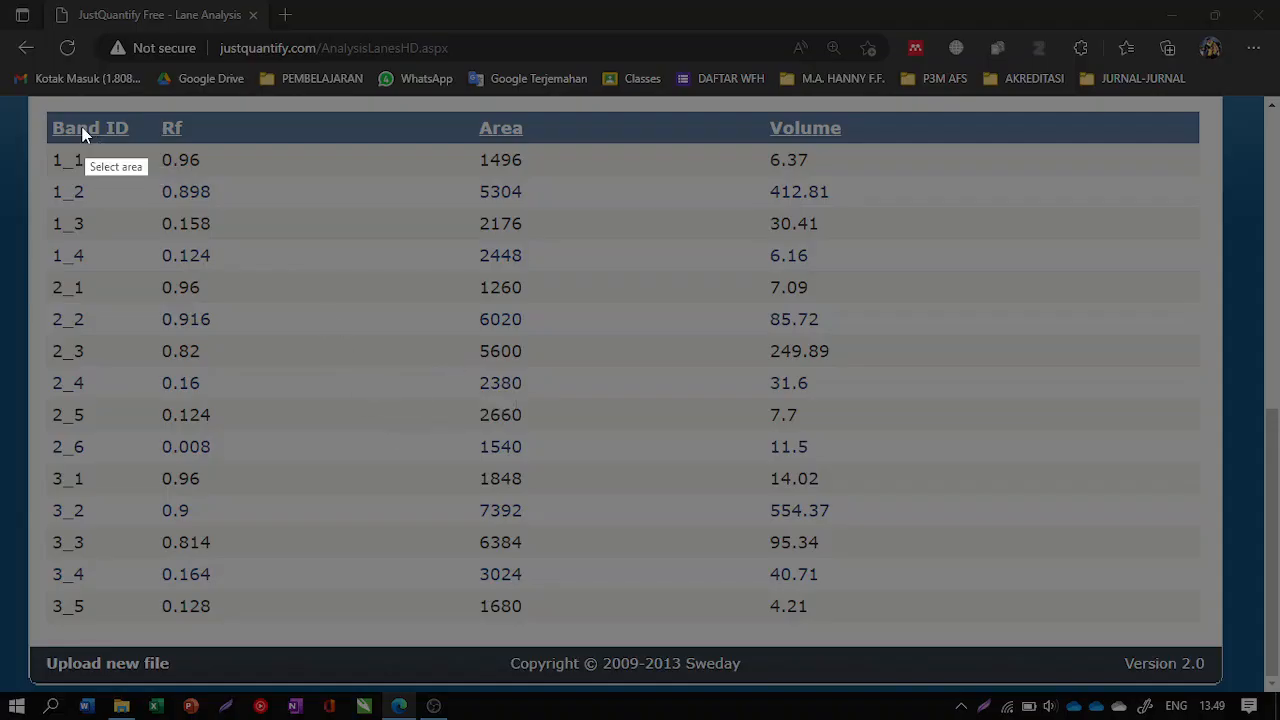
mouse_move(30, 102)
left_mouse_down()
mouse_move(1094, 657)
mouse_move(1191, 665)
mouse_move(1216, 647)
left_mouse_up()
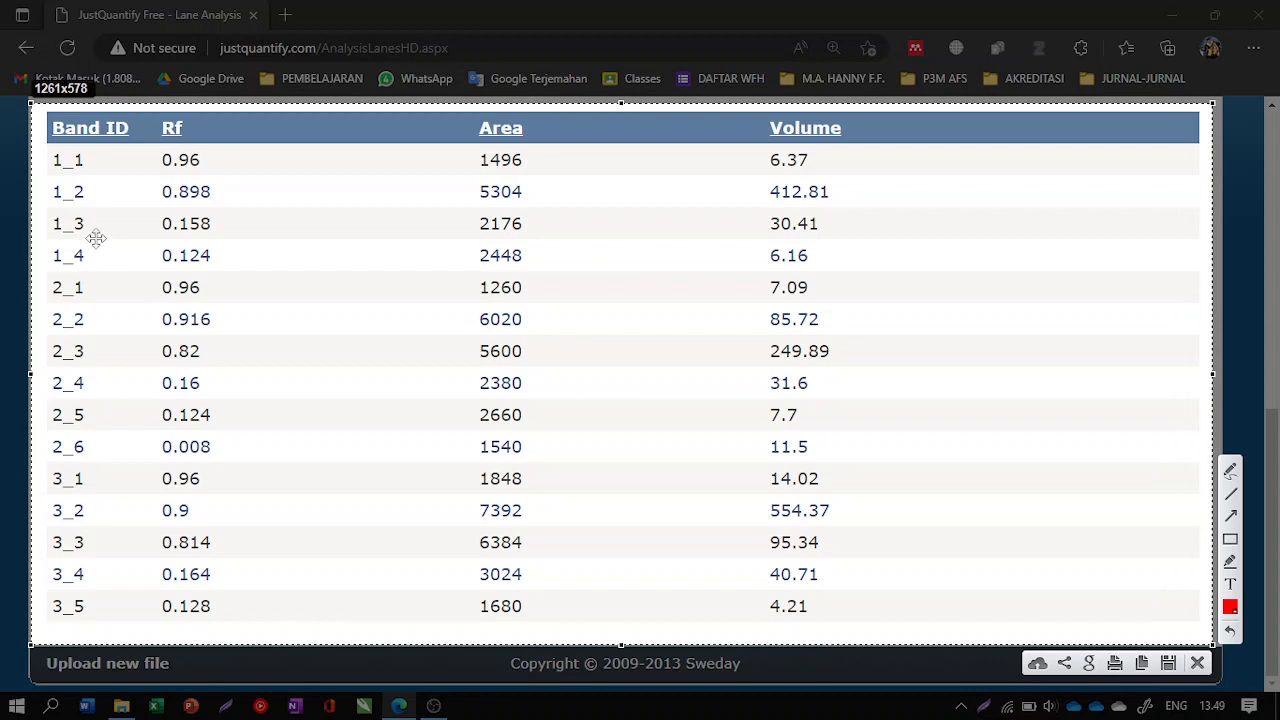
left_click(1230, 561)
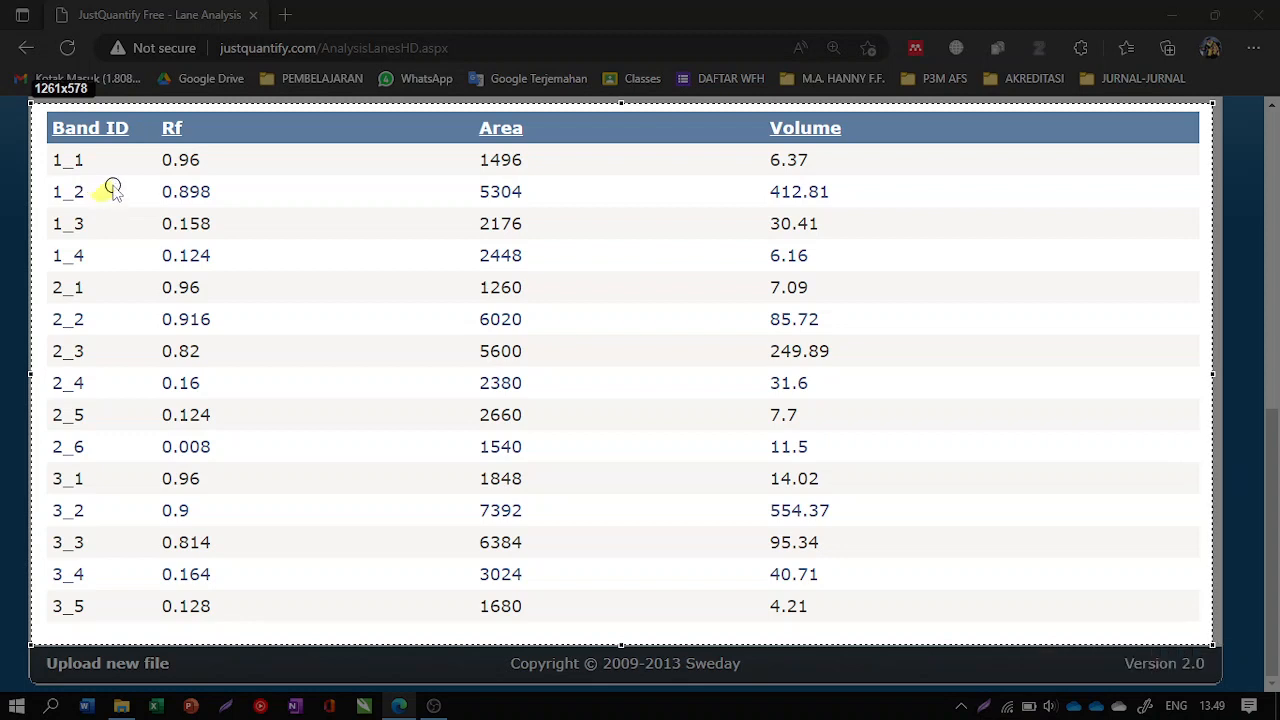
left_click_drag(100, 191, 118, 191)
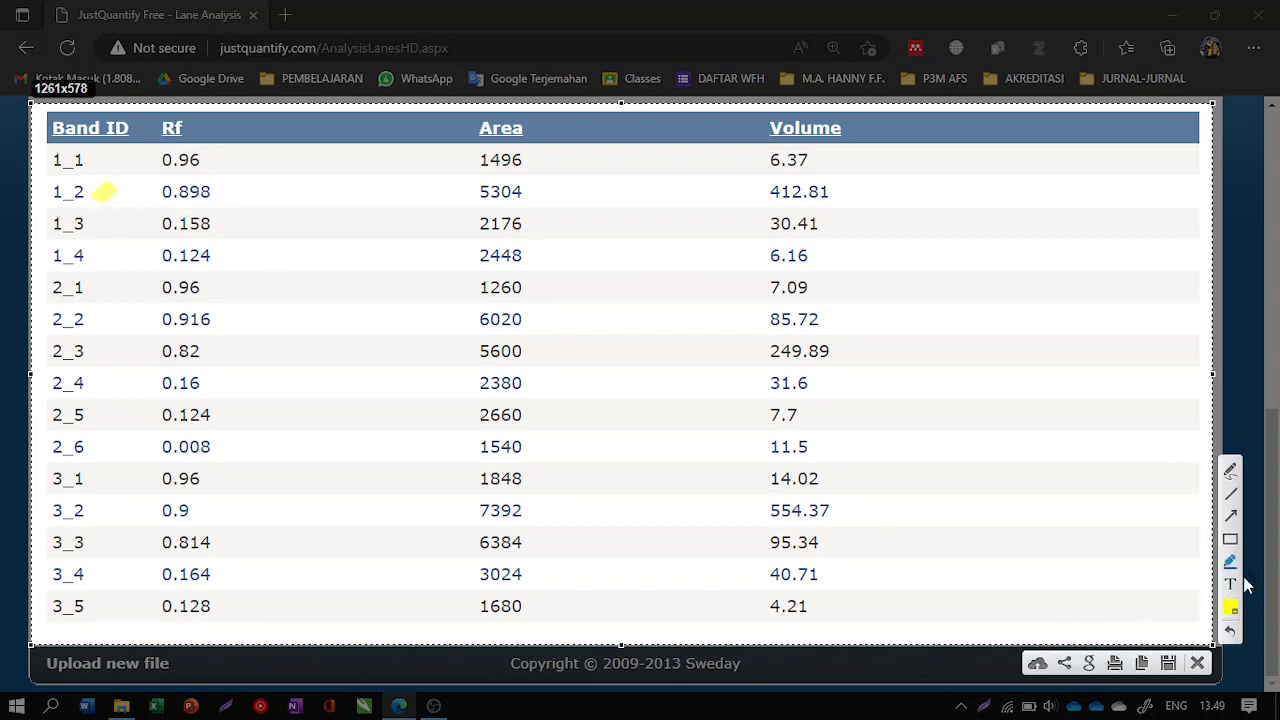
Step: Circle band 1_2 in red pen, handwrite "st PCT" beside its Rf, and underline its volume
left_click(1231, 476)
mouse_move(98, 186)
left_mouse_down()
mouse_move(40, 188)
mouse_move(75, 213)
mouse_move(97, 193)
left_mouse_up()
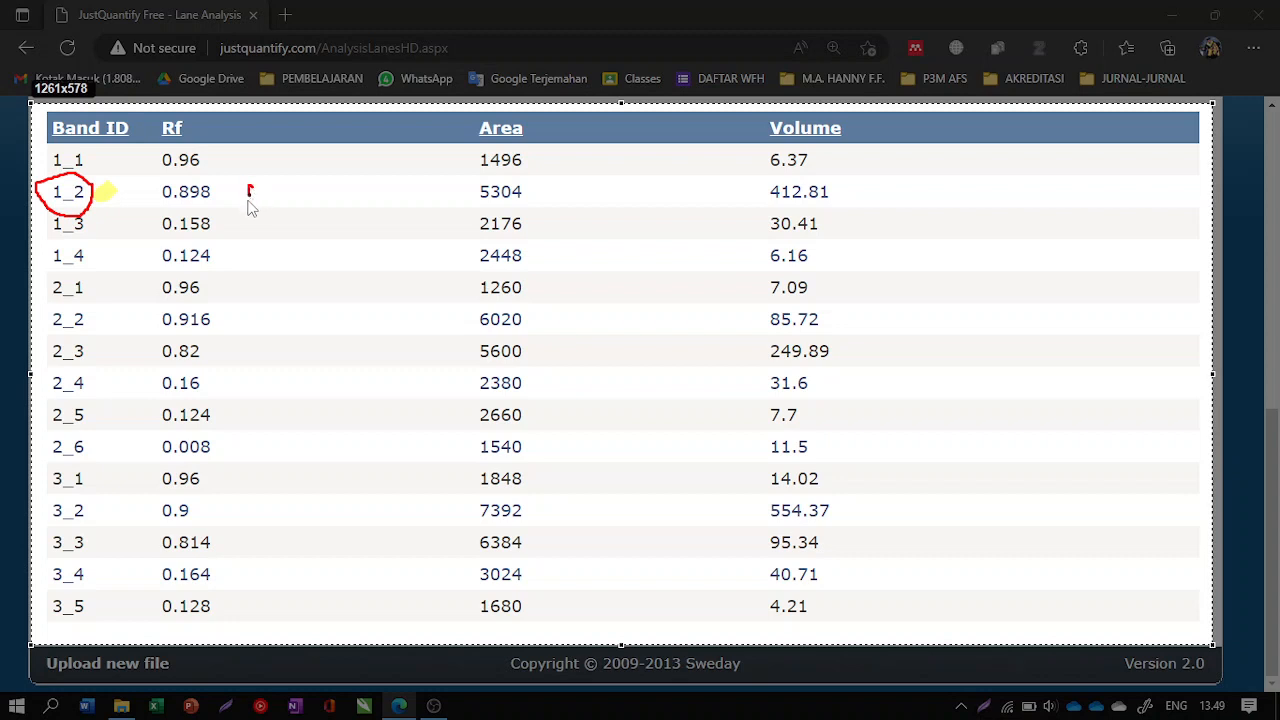
mouse_move(251, 206)
left_mouse_down()
mouse_move(263, 193)
mouse_move(287, 205)
mouse_move(289, 186)
mouse_move(282, 198)
mouse_move(316, 199)
left_mouse_up()
left_click_drag(321, 183, 342, 183)
left_click_drag(331, 184, 332, 204)
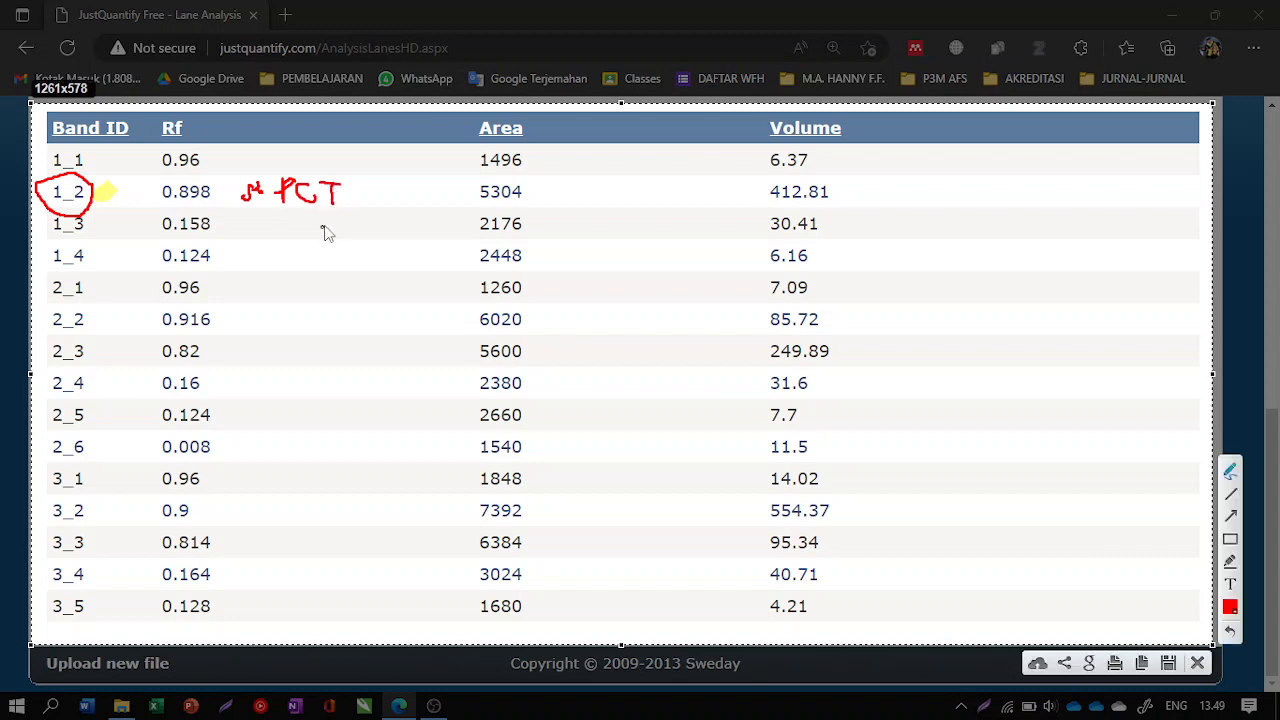
left_click_drag(772, 207, 840, 208)
Step: Circle band 3_2, handwrite "sm PCT" beside its Rf, and underline its volume
mouse_move(90, 512)
left_mouse_down()
mouse_move(62, 497)
mouse_move(40, 508)
mouse_move(62, 526)
mouse_move(90, 514)
left_mouse_up()
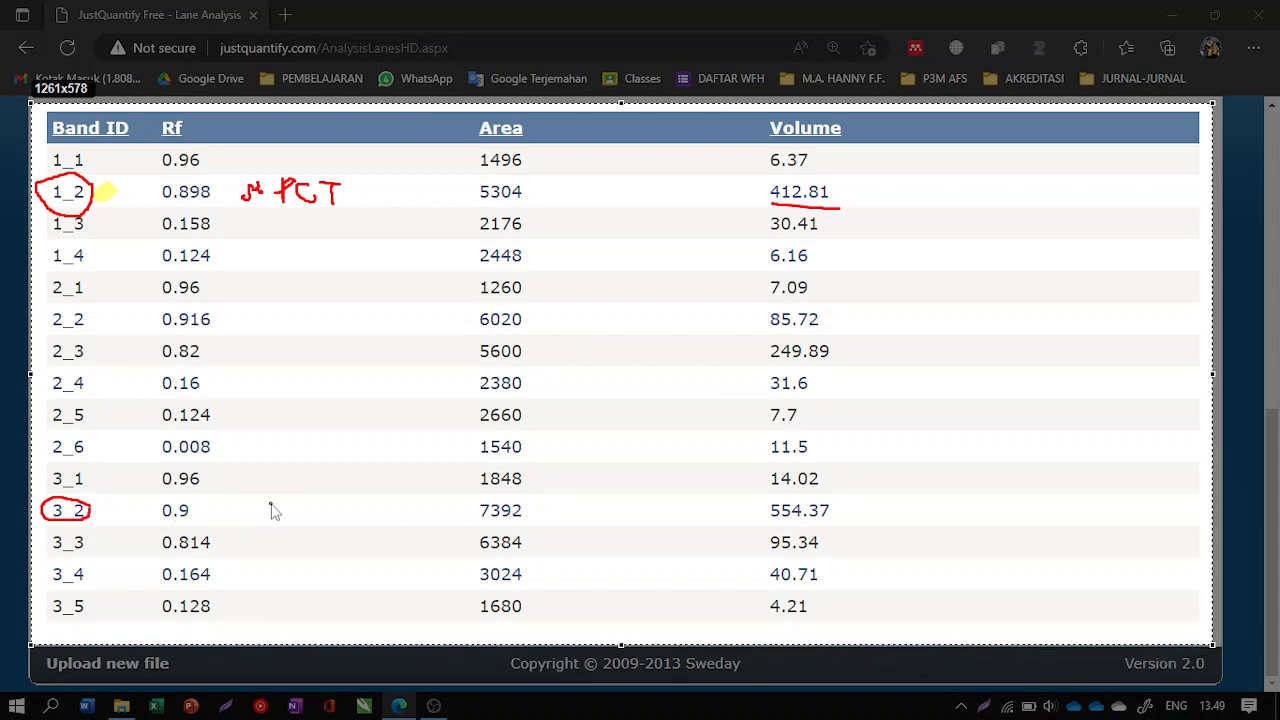
mouse_move(272, 517)
left_mouse_down()
mouse_move(261, 516)
mouse_move(320, 510)
mouse_move(343, 534)
mouse_move(344, 516)
mouse_move(384, 521)
left_mouse_up()
mouse_move(380, 502)
left_mouse_down()
mouse_move(399, 500)
mouse_move(387, 526)
left_mouse_up()
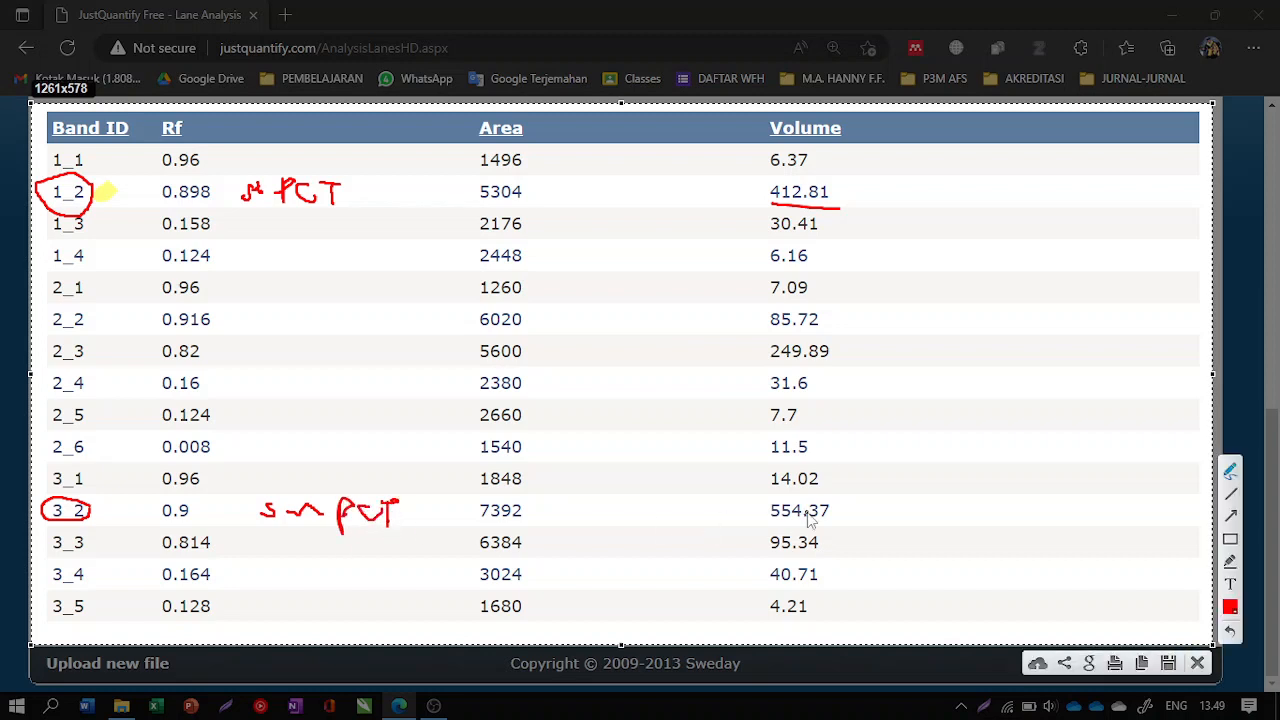
left_click_drag(838, 521, 768, 524)
Step: Circle band 2_3, handwrite "st Kaf" beside it, and underline its volume and Rf
left_click_drag(768, 369, 843, 370)
mouse_move(58, 372)
left_mouse_down()
mouse_move(98, 342)
mouse_move(42, 358)
mouse_move(56, 372)
left_mouse_up()
mouse_move(266, 345)
left_mouse_down()
mouse_move(255, 365)
mouse_move(298, 350)
left_mouse_up()
mouse_move(287, 342)
left_mouse_down()
mouse_move(296, 365)
mouse_move(343, 349)
mouse_move(362, 358)
mouse_move(353, 386)
left_mouse_up()
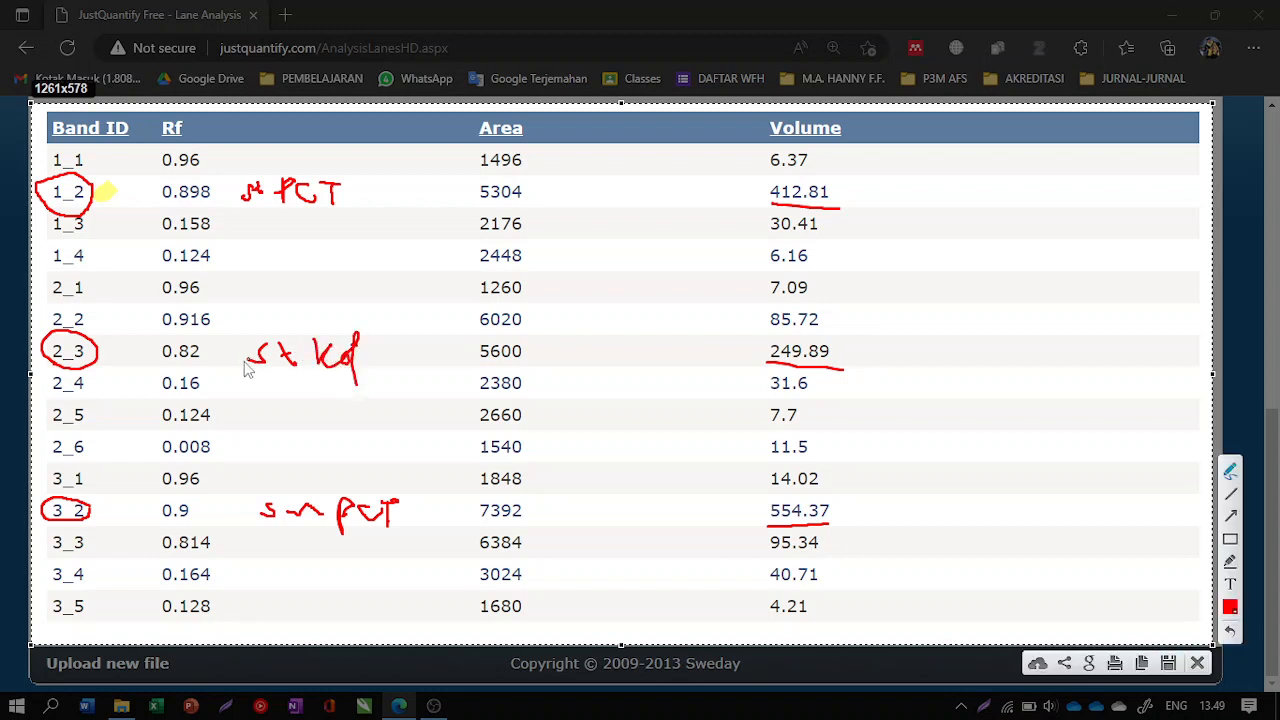
left_click_drag(163, 367, 215, 369)
Step: Circle band 3_3 and handwrite "sm Kaf" beside its Rf
mouse_move(87, 541)
left_mouse_down()
mouse_move(42, 528)
mouse_move(68, 572)
mouse_move(97, 534)
left_mouse_up()
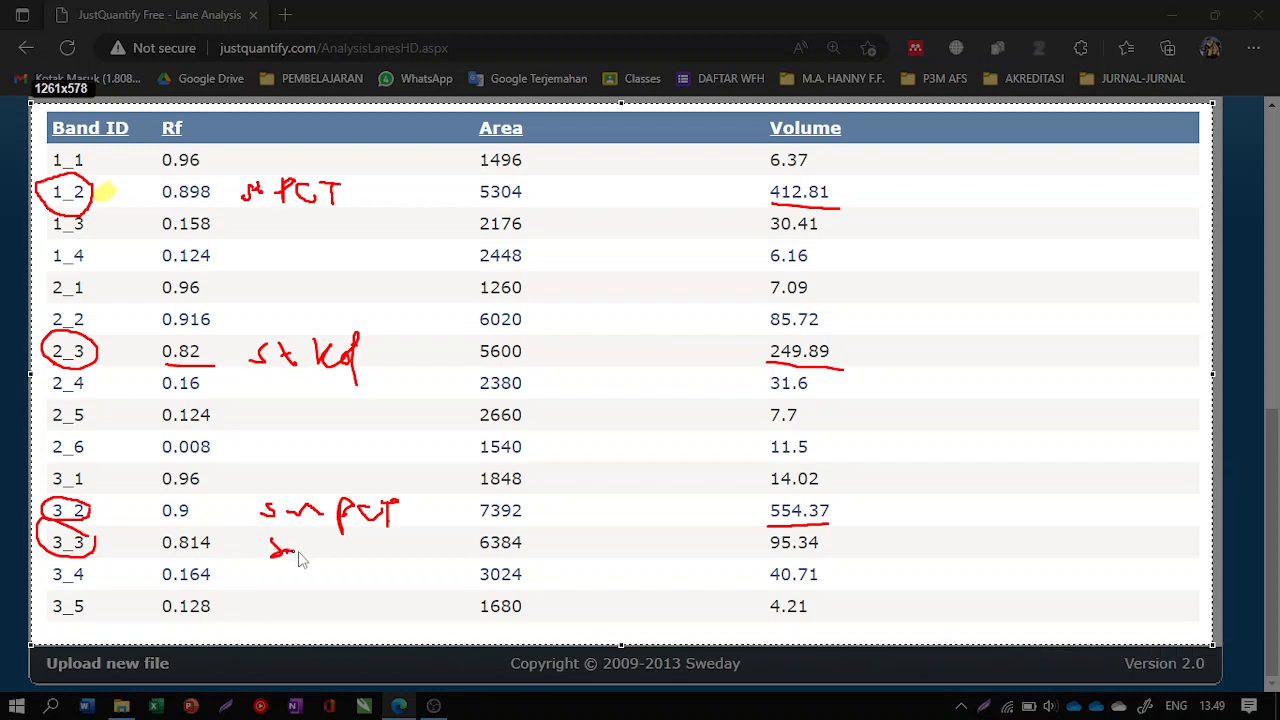
mouse_move(298, 560)
left_mouse_down()
mouse_move(366, 543)
mouse_move(377, 571)
mouse_move(398, 567)
mouse_move(406, 533)
mouse_move(414, 590)
mouse_move(400, 548)
mouse_move(412, 541)
left_mouse_up()
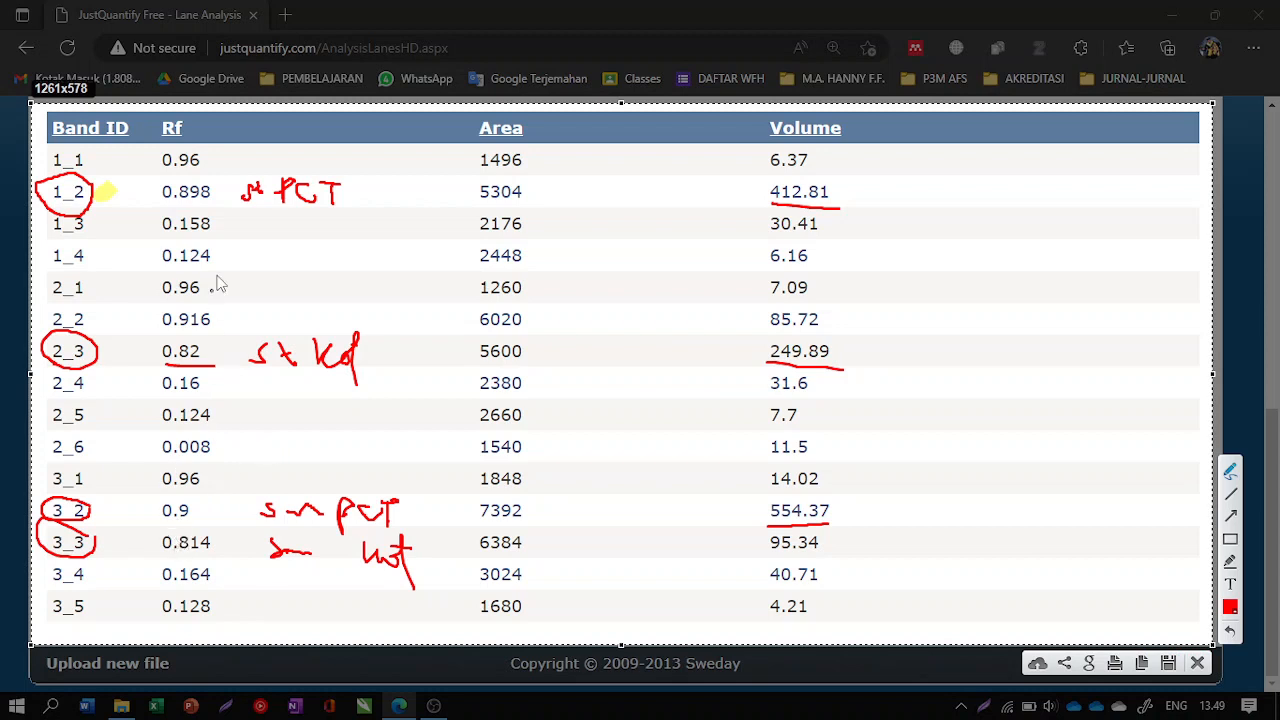
Step: Underline the Rf values of bands 1_2, 3_2 and 3_3, and put a tick beside band 1_2's area
left_click_drag(164, 203, 218, 200)
left_click_drag(162, 521, 216, 522)
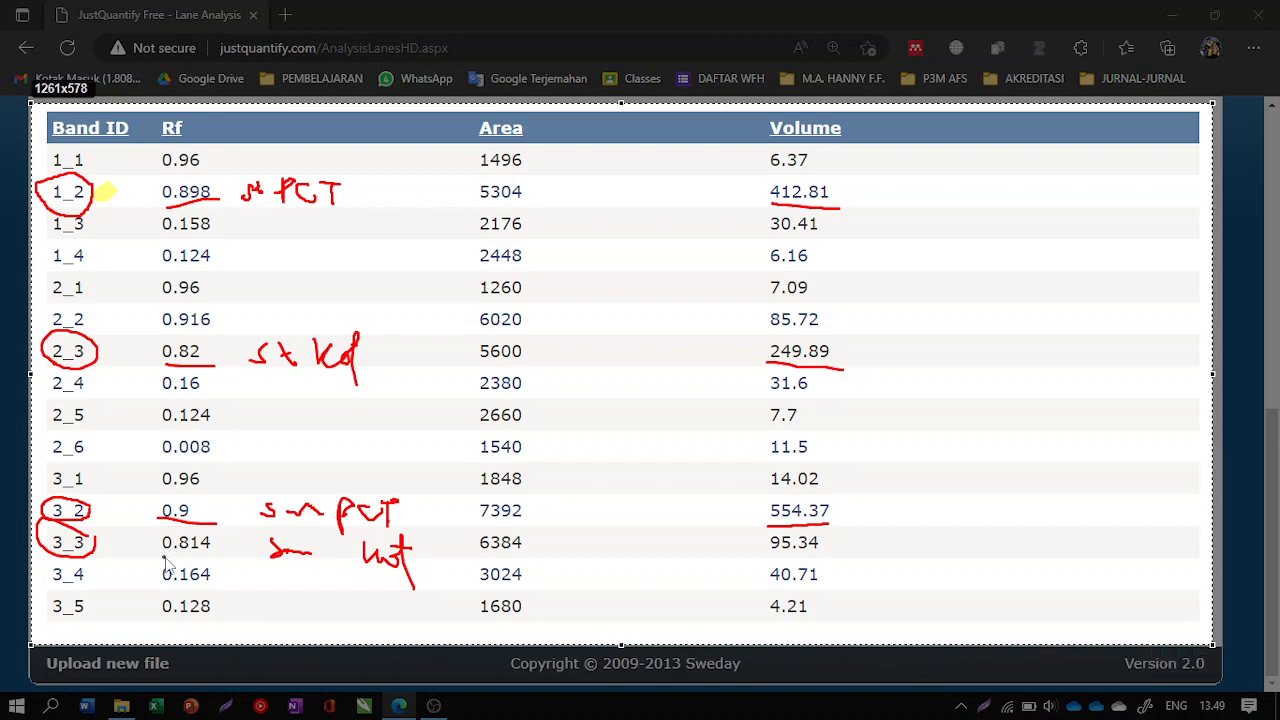
left_click_drag(163, 562, 228, 576)
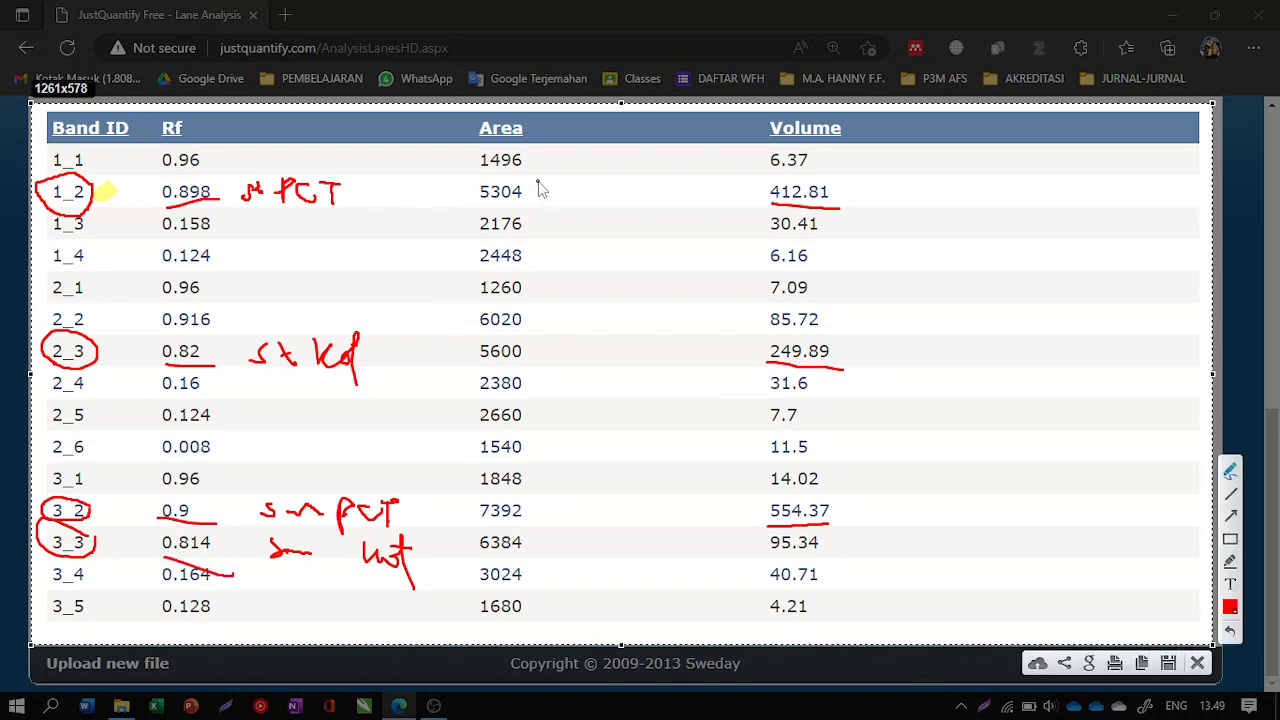
left_click_drag(546, 203, 555, 182)
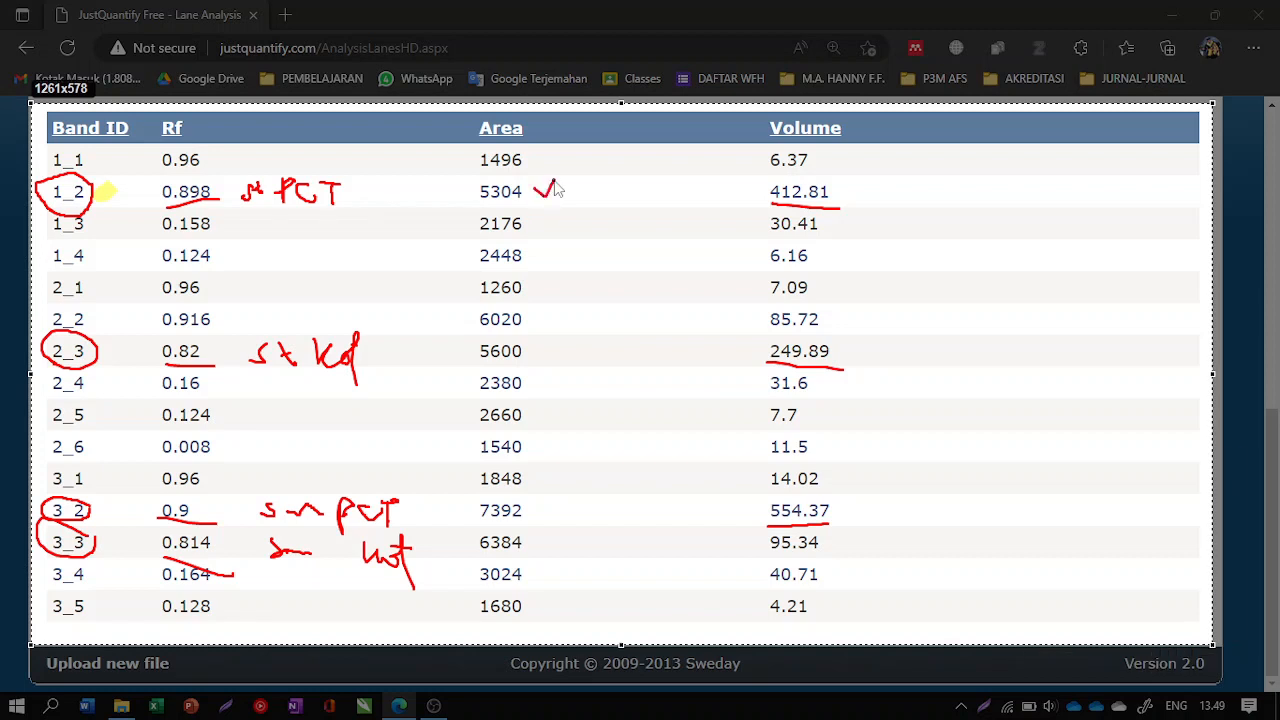
Step: Put a tick beside the area values of bands 2_3, 3_2 and 3_3
mouse_move(538, 352)
left_mouse_down()
mouse_move(545, 360)
mouse_move(567, 334)
left_mouse_up()
left_click_drag(537, 512, 569, 498)
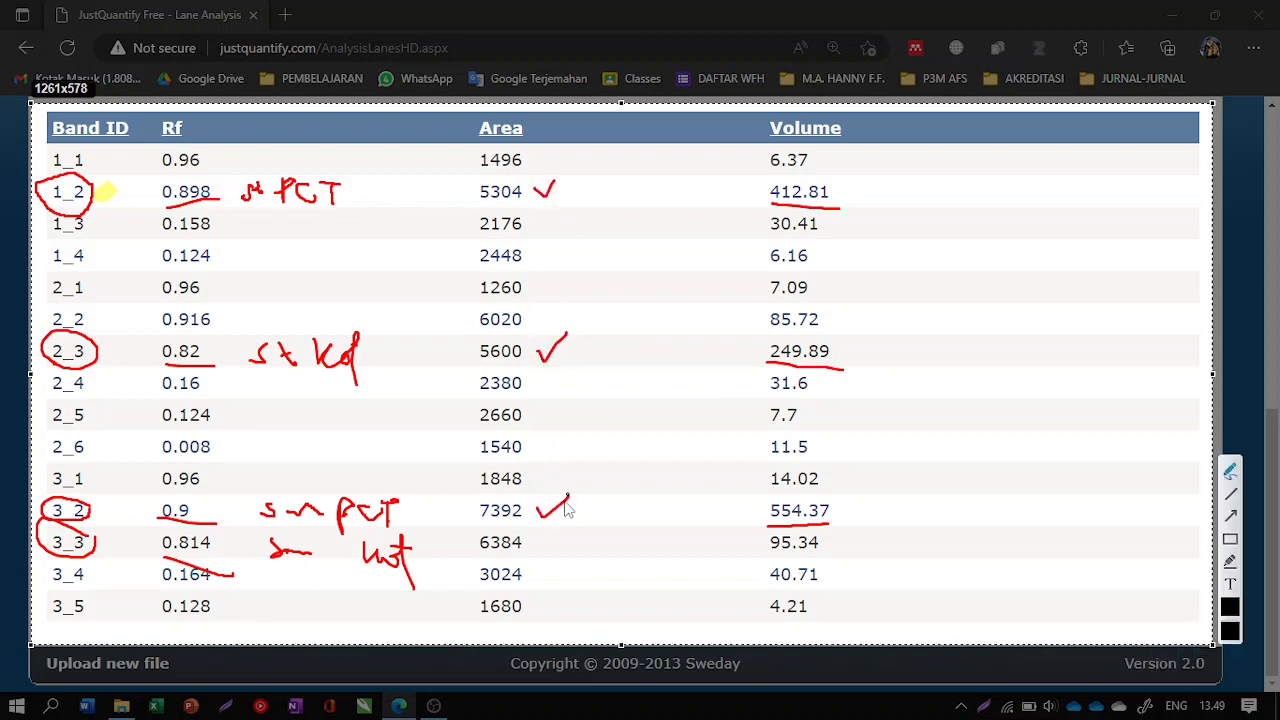
mouse_move(546, 541)
left_mouse_down()
mouse_move(573, 545)
mouse_move(575, 530)
left_mouse_up()
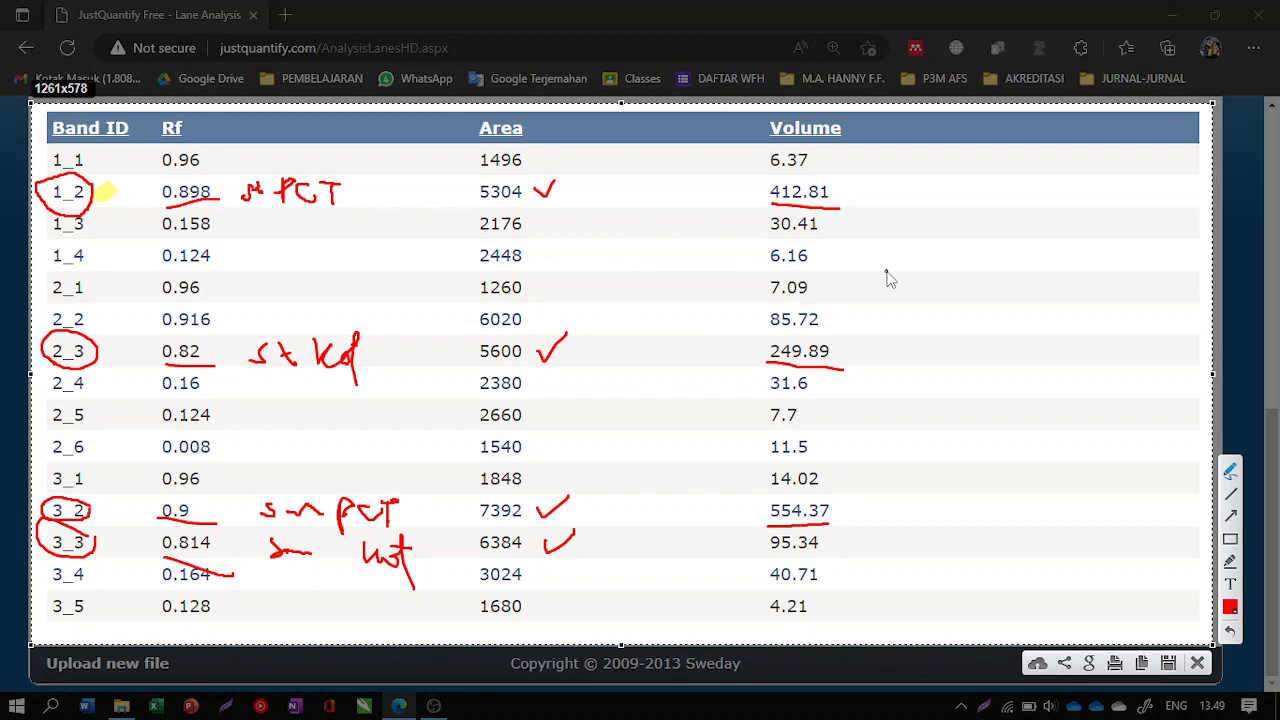
Step: Handwrite a note starting with "C sampel" in the blank space beside the Volume column and continue it downward
mouse_move(884, 256)
left_mouse_down()
mouse_move(866, 280)
mouse_move(888, 291)
mouse_move(908, 283)
mouse_move(962, 306)
mouse_move(997, 290)
left_mouse_up()
left_click(1042, 237)
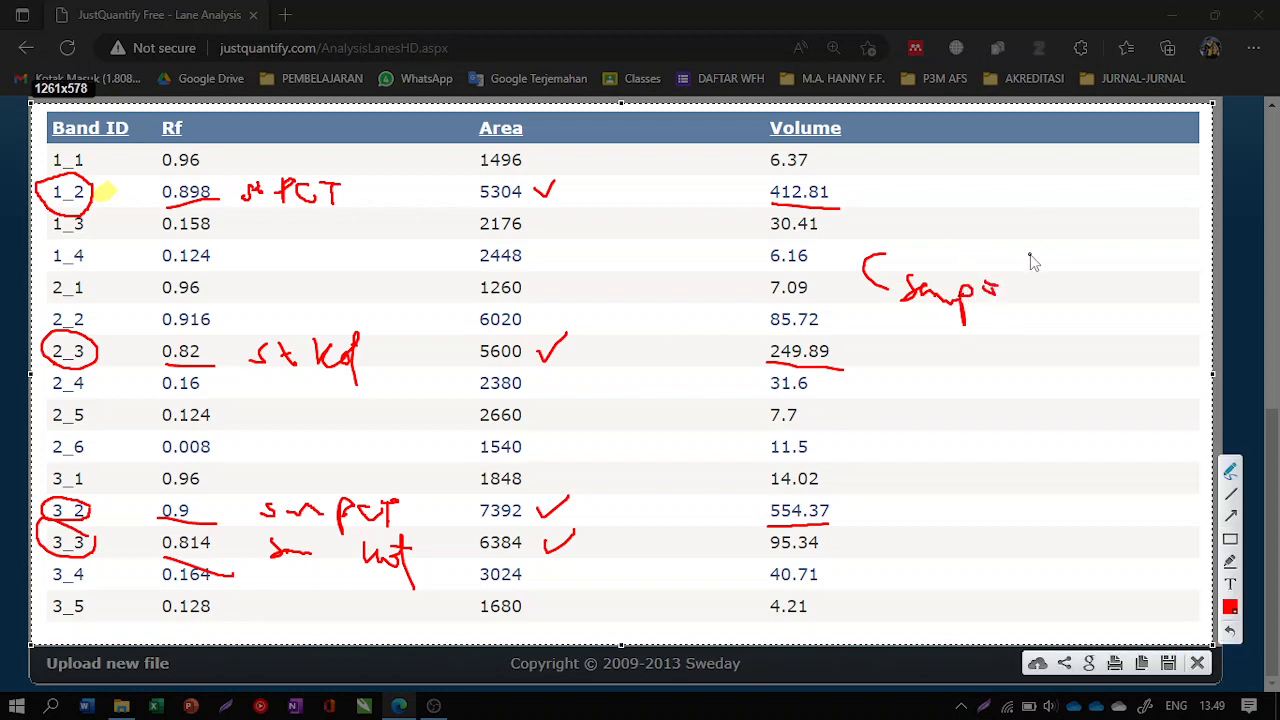
mouse_move(1025, 240)
left_mouse_down()
mouse_move(1027, 265)
mouse_move(1038, 238)
mouse_move(1040, 264)
mouse_move(1100, 268)
left_mouse_up()
mouse_move(1022, 285)
left_mouse_down()
mouse_move(1110, 282)
mouse_move(1050, 302)
mouse_move(1037, 338)
mouse_move(1056, 338)
left_mouse_up()
mouse_move(1064, 334)
left_mouse_down()
mouse_move(1100, 340)
mouse_move(1106, 310)
mouse_move(1163, 277)
mouse_move(1175, 310)
mouse_move(1214, 312)
mouse_move(1166, 341)
mouse_move(1218, 336)
mouse_move(1163, 432)
mouse_move(1176, 418)
left_mouse_up()
left_click(1049, 441)
left_click(1055, 456)
mouse_move(1050, 440)
left_mouse_down()
mouse_move(1071, 452)
mouse_move(1101, 433)
left_mouse_up()
mouse_move(1106, 432)
left_mouse_down()
mouse_move(1122, 440)
mouse_move(1114, 456)
mouse_move(1130, 436)
mouse_move(1163, 457)
mouse_move(1205, 457)
left_mouse_up()
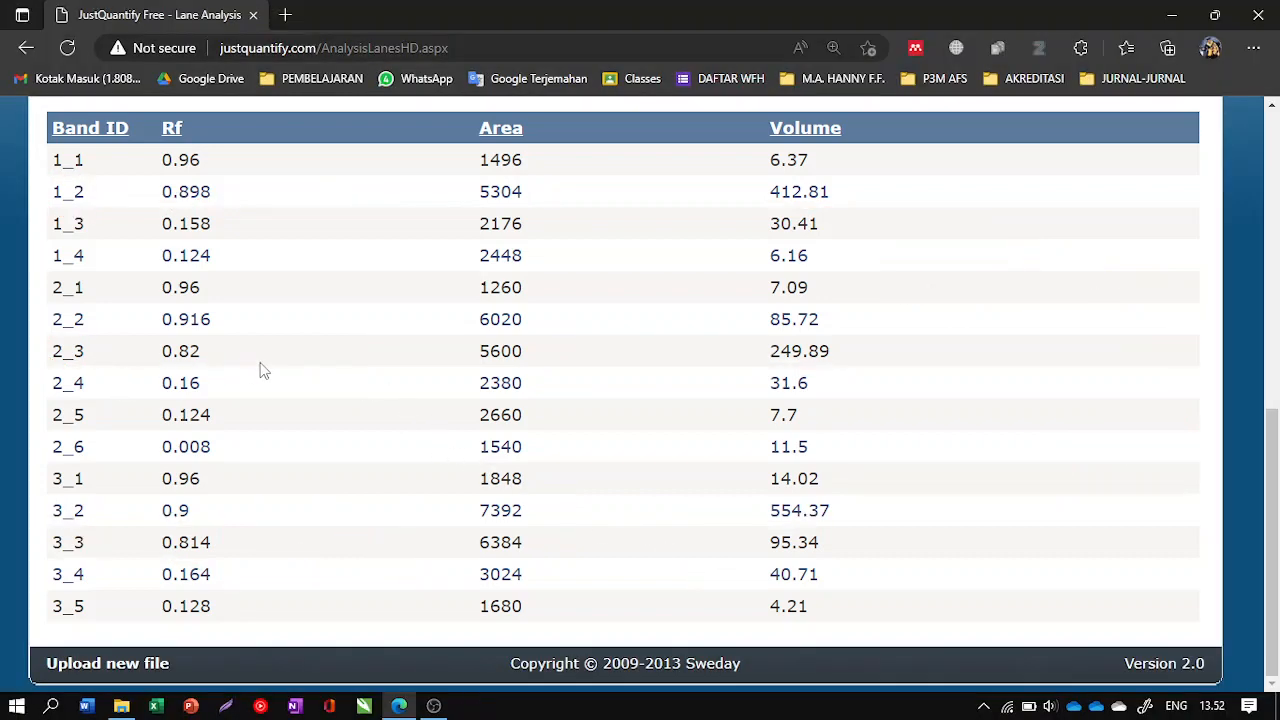
Step: Examine the detected lanes and bands on the plate image alongside the results table
scroll(598, 343, "up", 7)
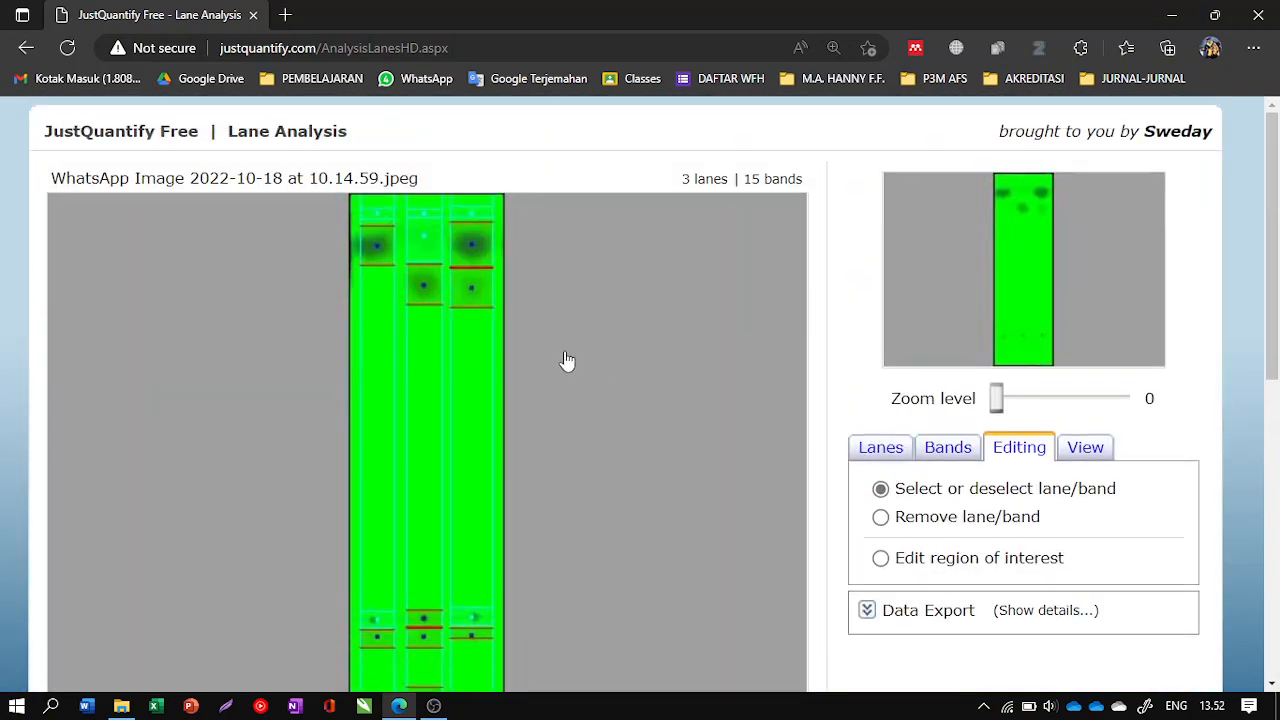
scroll(447, 320, "down", 4)
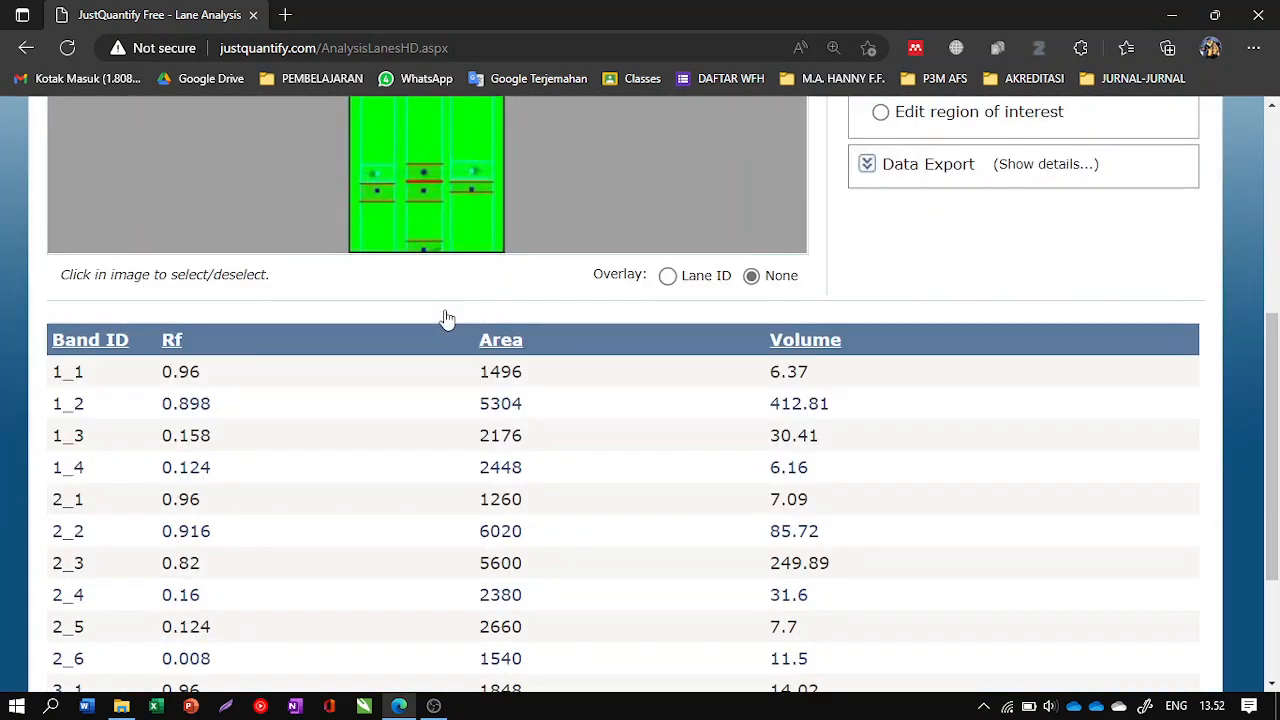
scroll(447, 320, "up", 1)
scroll(447, 320, "up", 3)
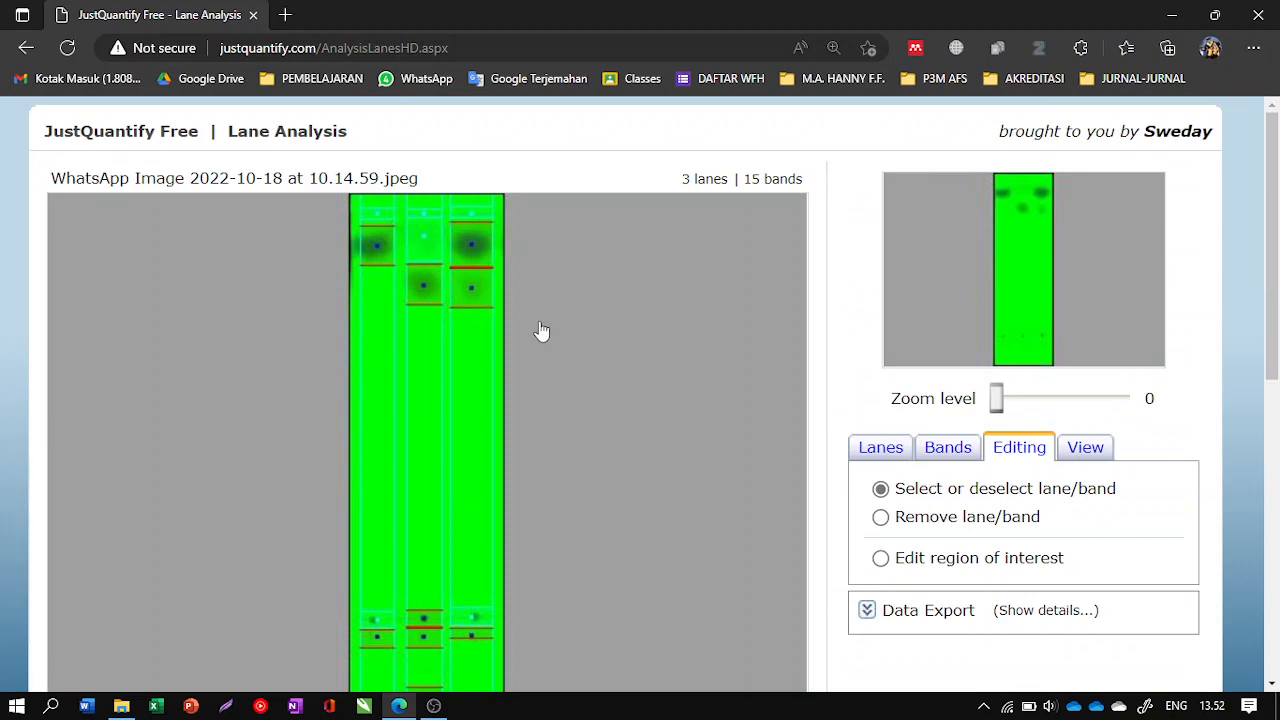
scroll(543, 334, "down", 1)
scroll(557, 380, "down", 1)
scroll(551, 383, "up", 1)
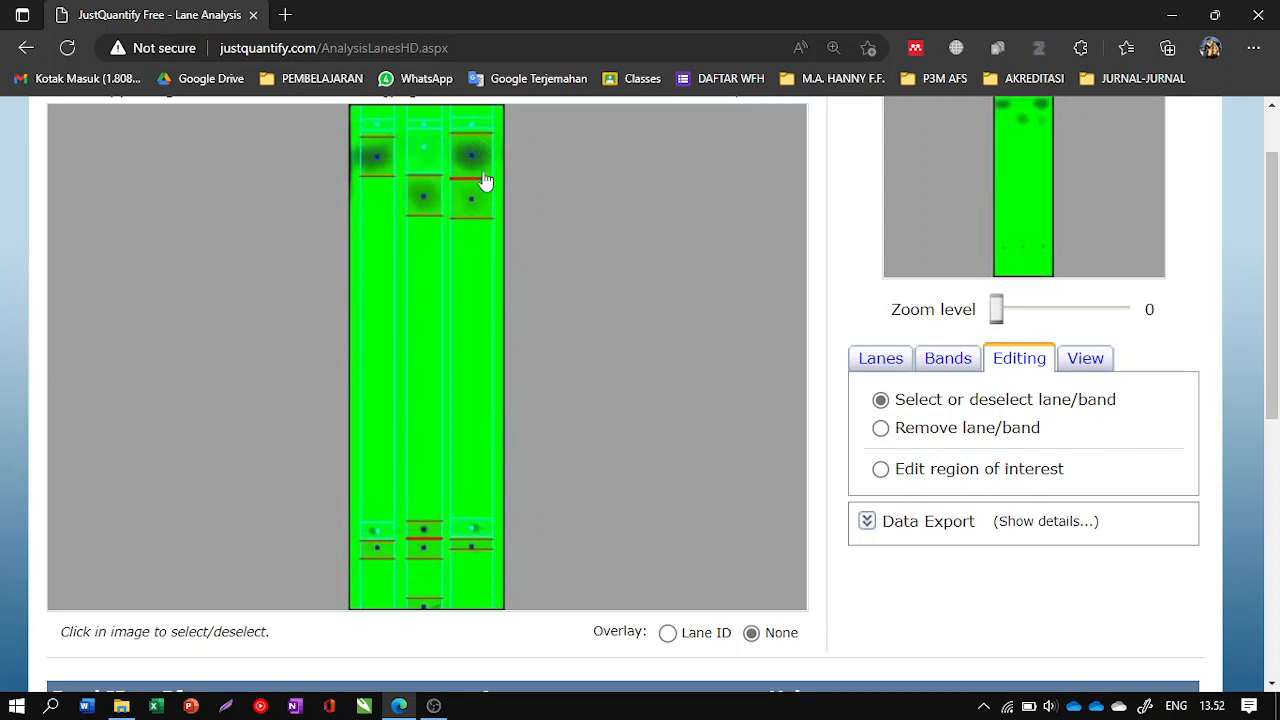
scroll(535, 317, "up", 1)
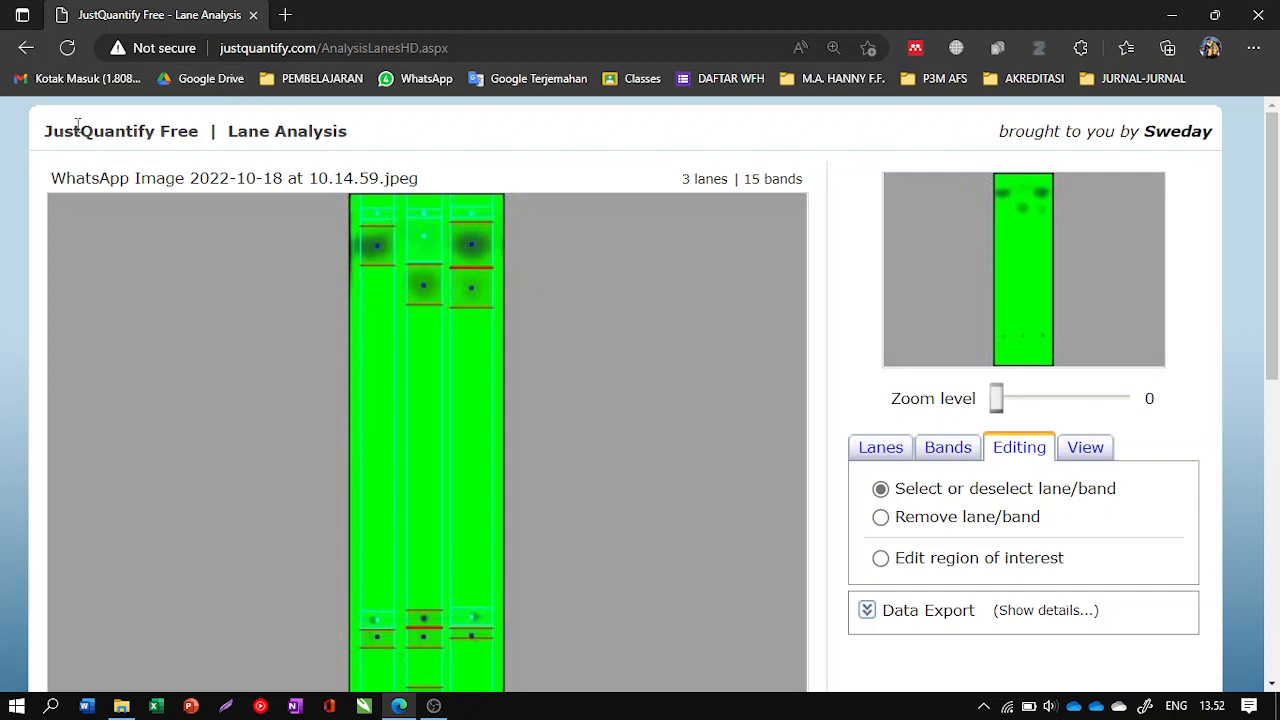
Step: Highlight the page heading with the Sweday credit, clear the selection, and look over the plate image and results table
left_click_drag(42, 130, 895, 228)
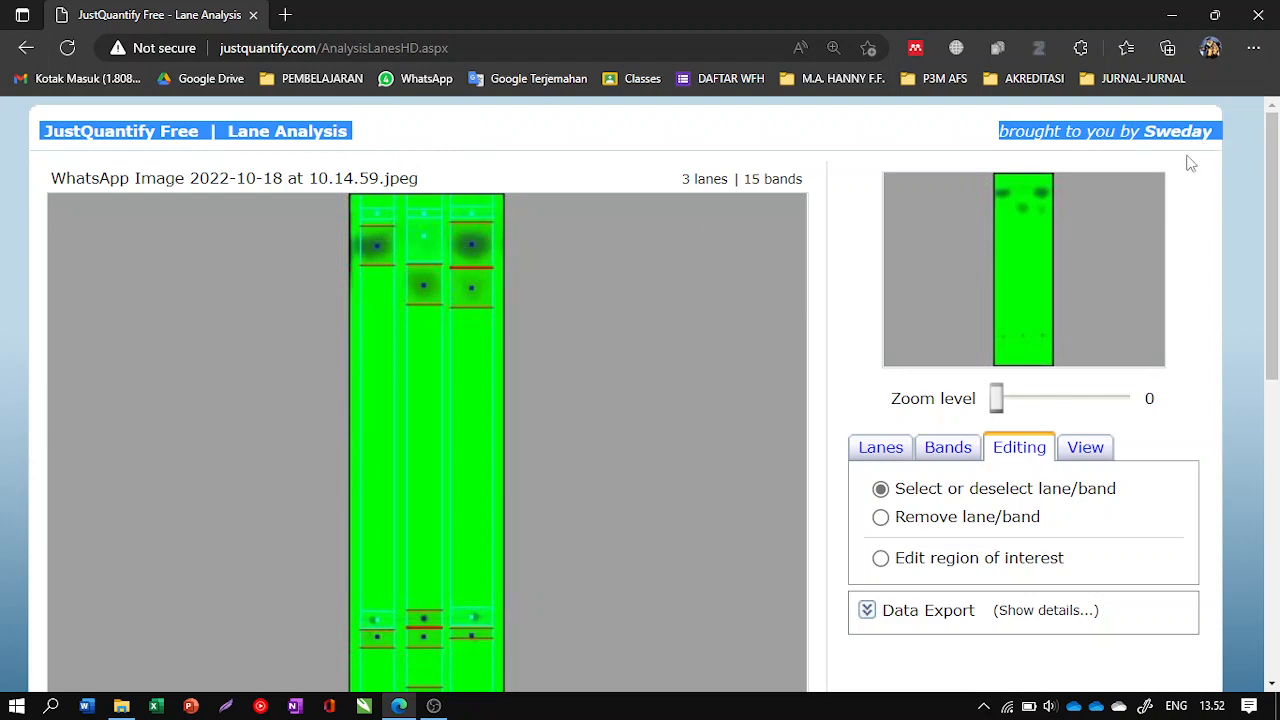
scroll(723, 317, "down", 2)
scroll(723, 317, "up", 2)
left_click(560, 153)
scroll(580, 250, "down", 4)
scroll(300, 265, "up", 4)
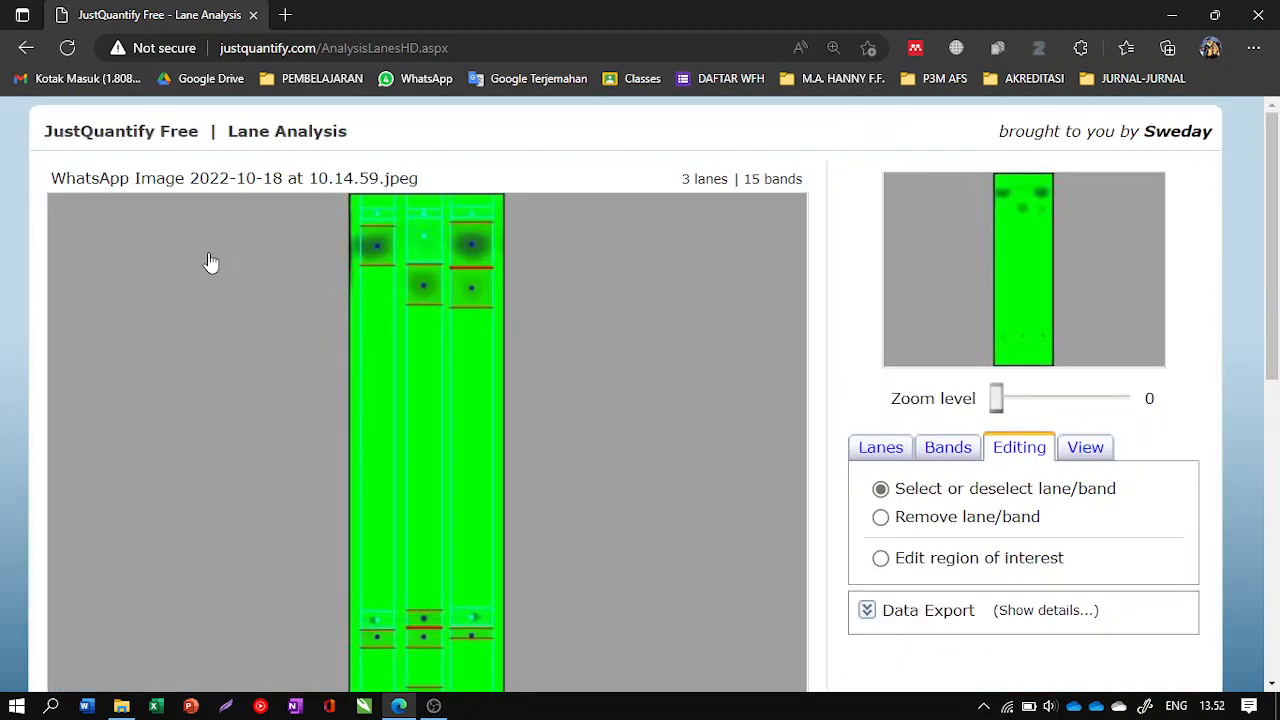
scroll(980, 320, "down", 2)
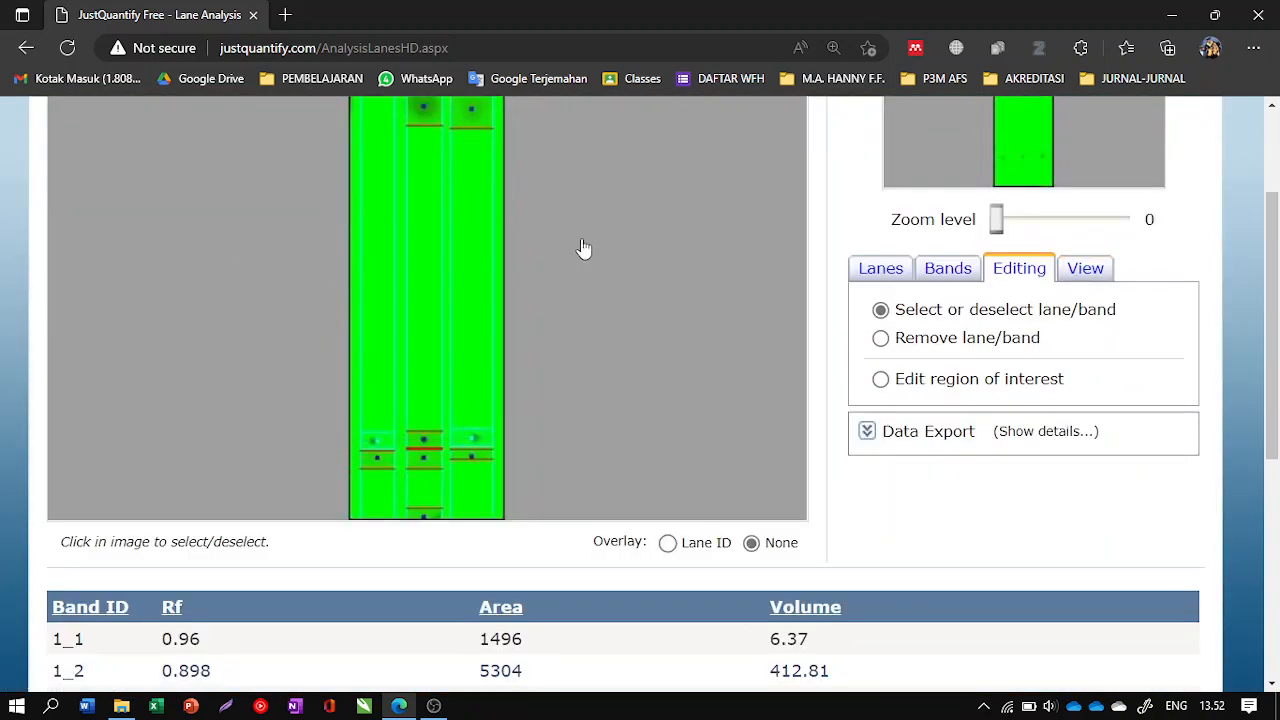
scroll(583, 249, "up", 2)
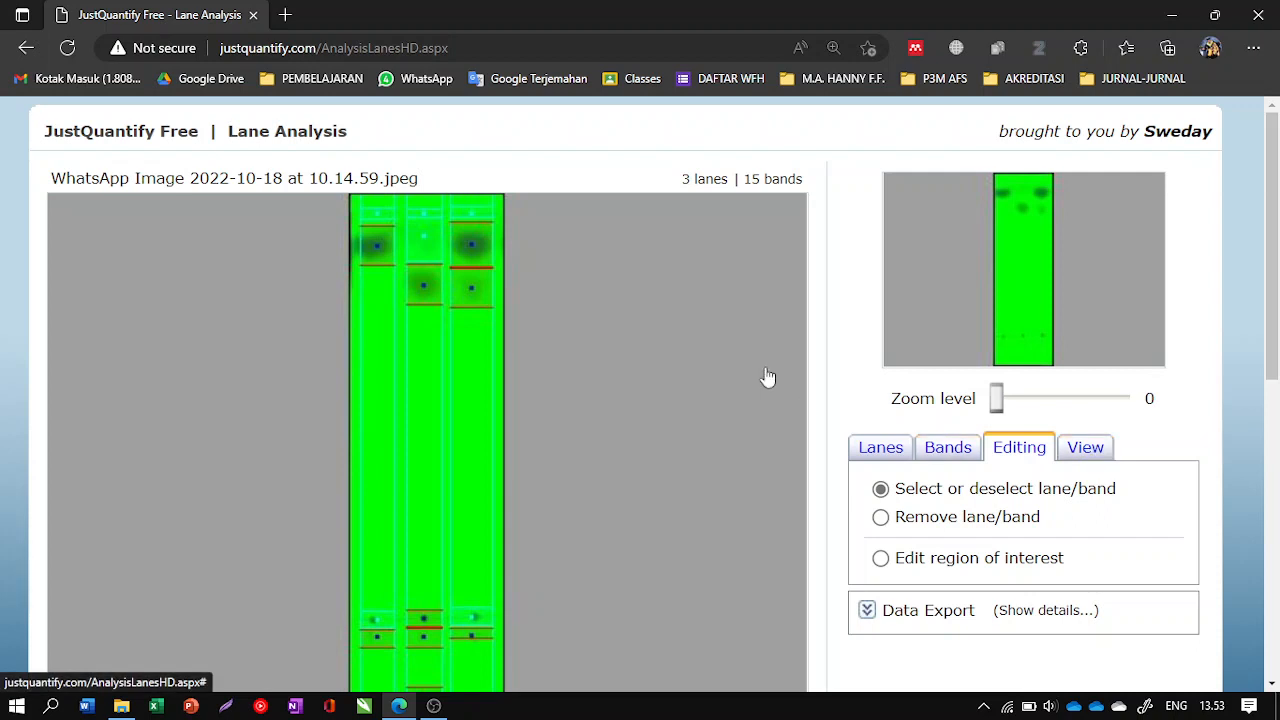
Step: Show the view options for list and graph display, and review the plate image with its results
left_click(1105, 452)
scroll(646, 403, "down", 4)
scroll(648, 400, "up", 4)
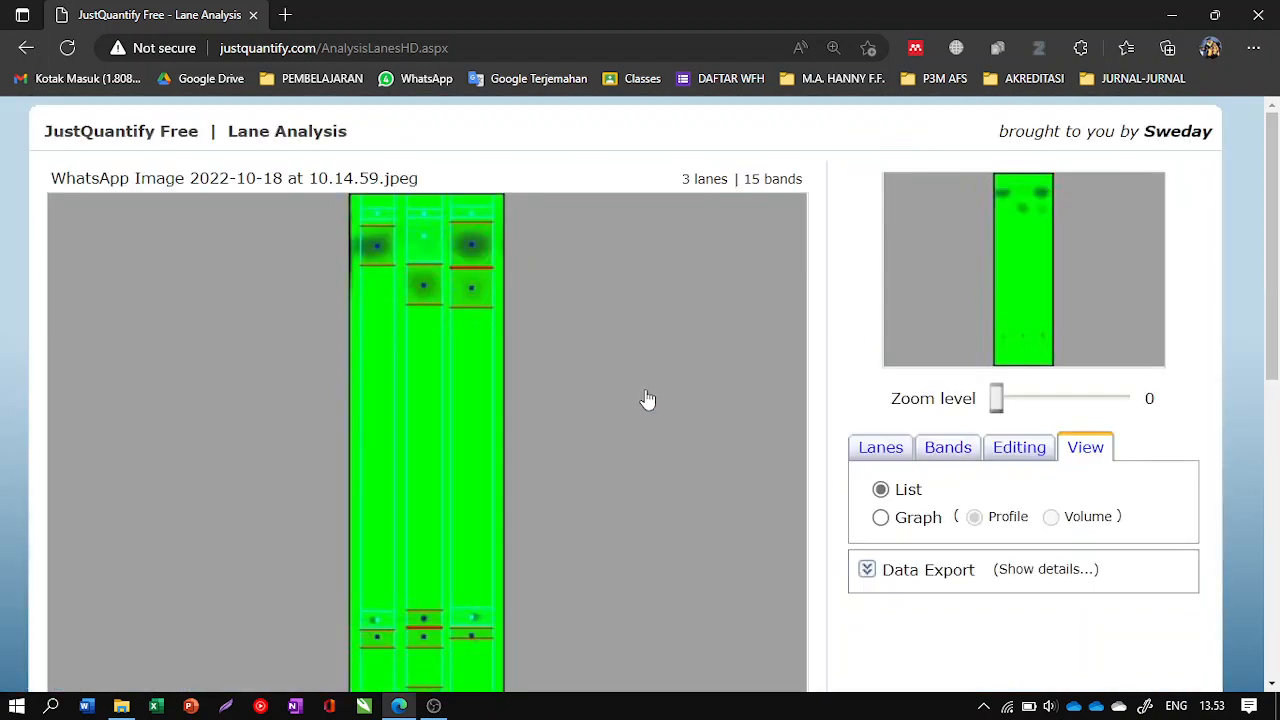
scroll(652, 400, "down", 5)
scroll(480, 423, "up", 4)
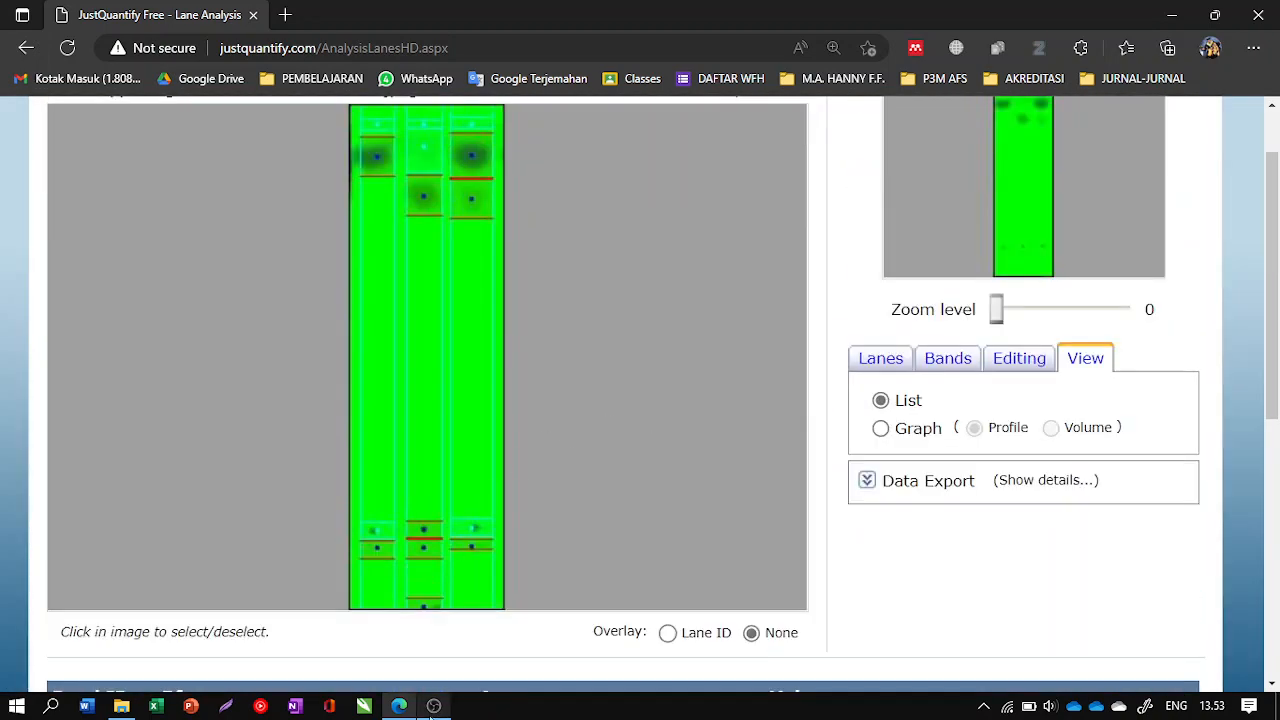
left_click(434, 706)
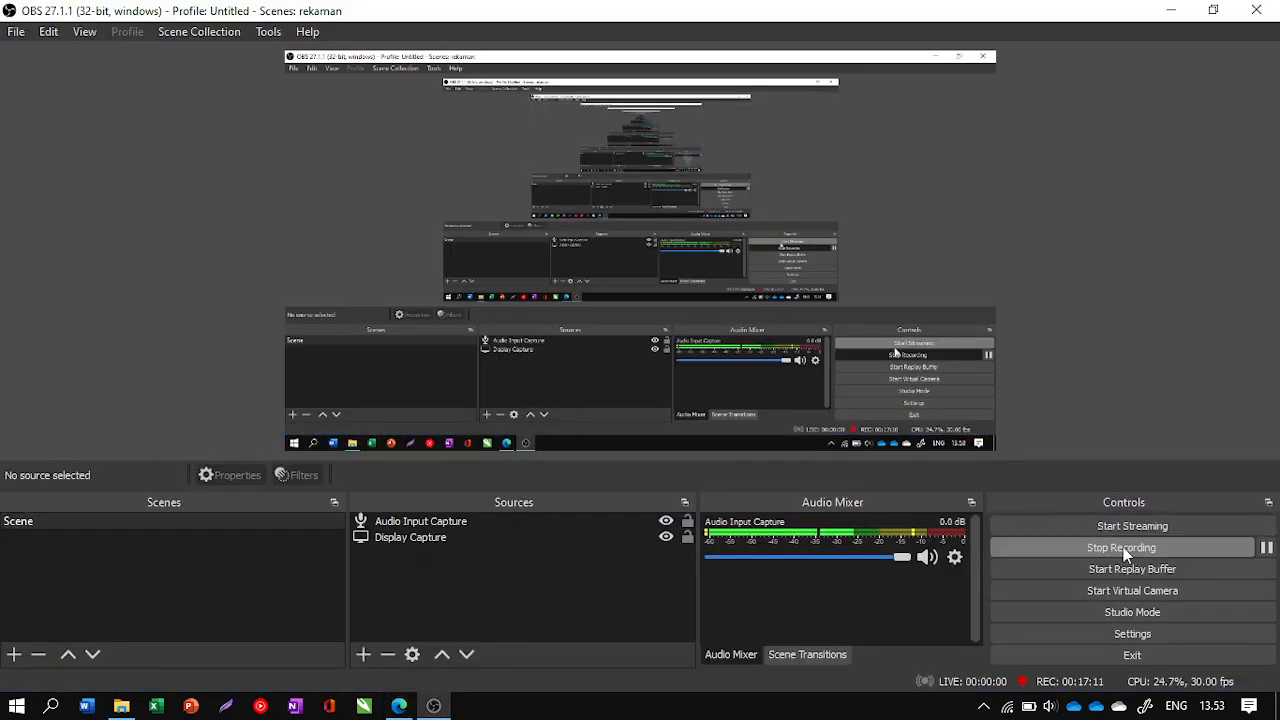